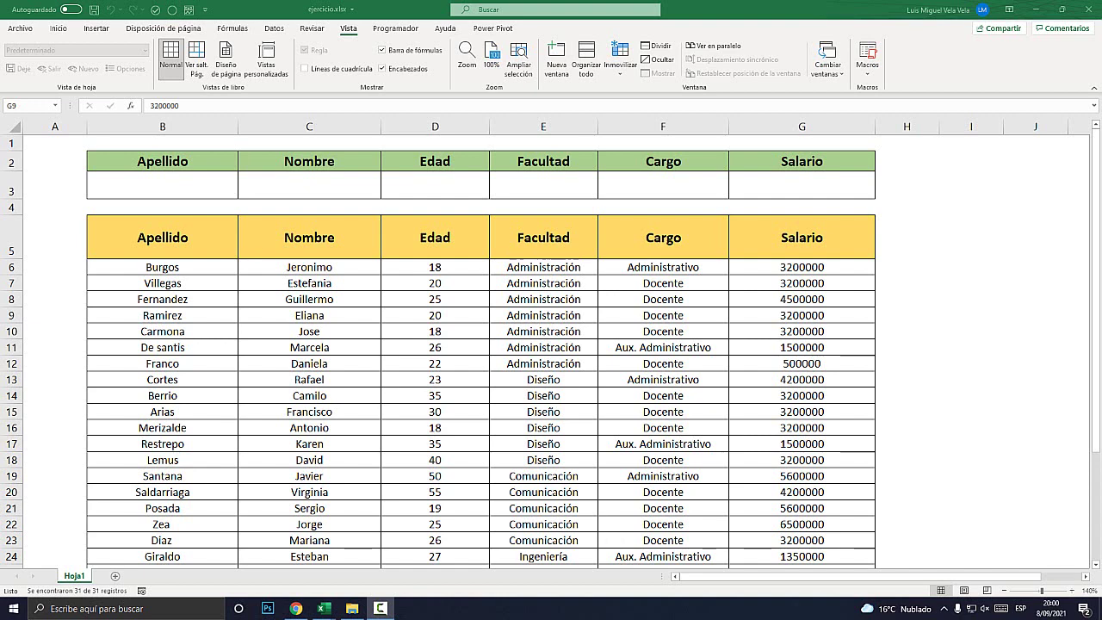
- Inspect the salary, faculty and age values in rows 9, 12 and 13 of the employee table
{"action": "left_click", "coordinate": [802, 315]}
{"action": "left_click", "coordinate": [544, 380]}
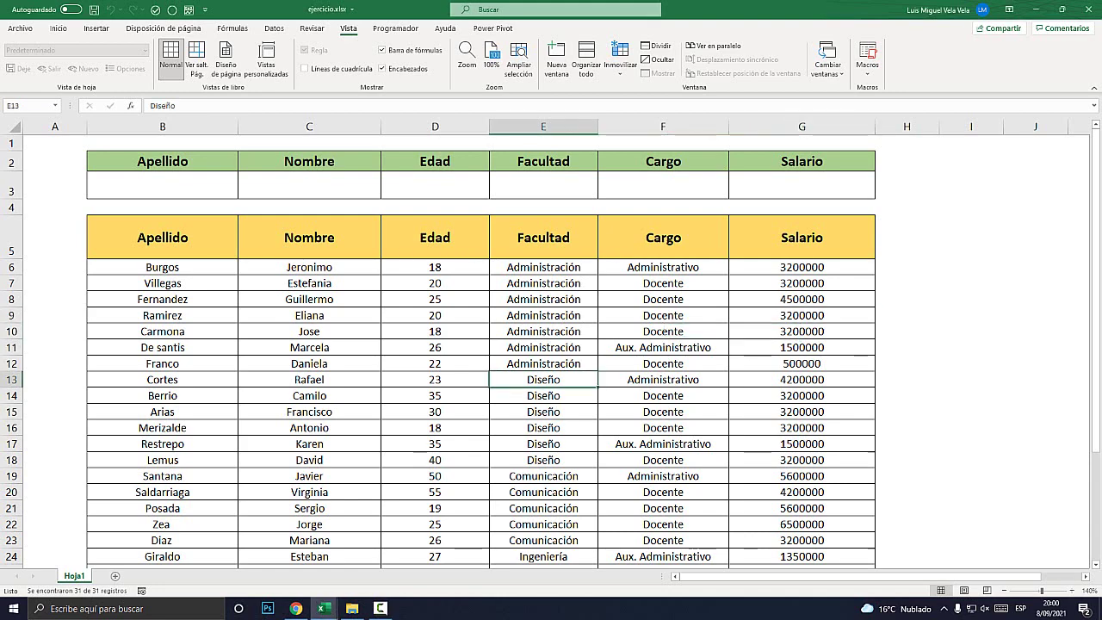
{"action": "scroll", "coordinate": [551, 345], "scroll_direction": "down", "scroll_amount": 6}
{"action": "scroll", "coordinate": [551, 345], "scroll_direction": "down", "scroll_amount": 2}
{"action": "scroll", "coordinate": [552, 345], "scroll_direction": "up", "scroll_amount": 5}
{"action": "scroll", "coordinate": [482, 344], "scroll_direction": "up", "scroll_amount": 3}
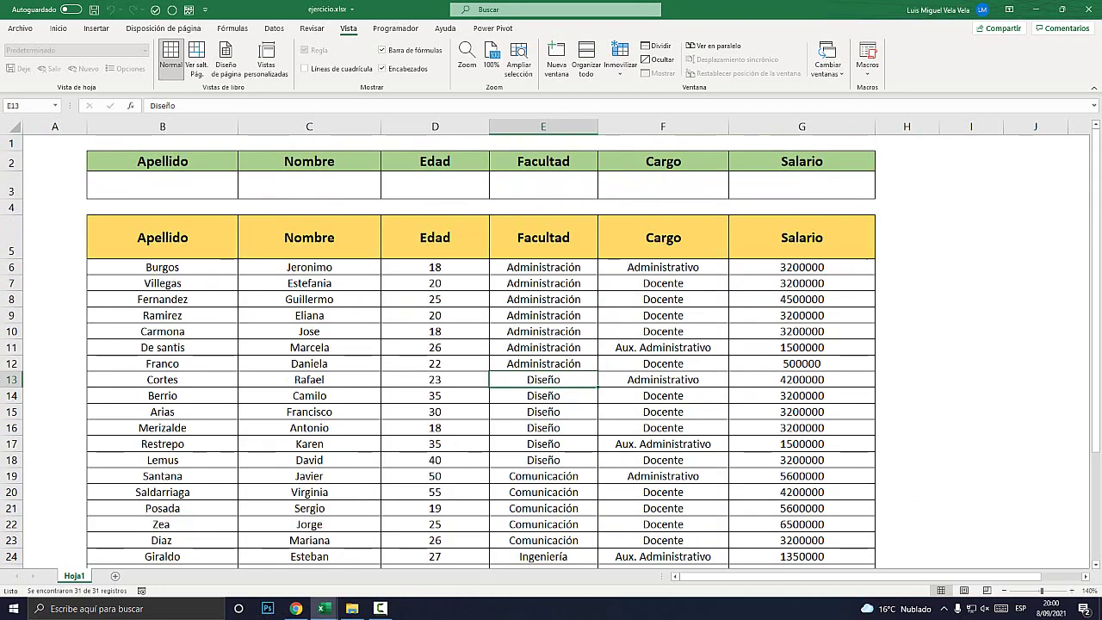
{"action": "left_click", "coordinate": [435, 363]}
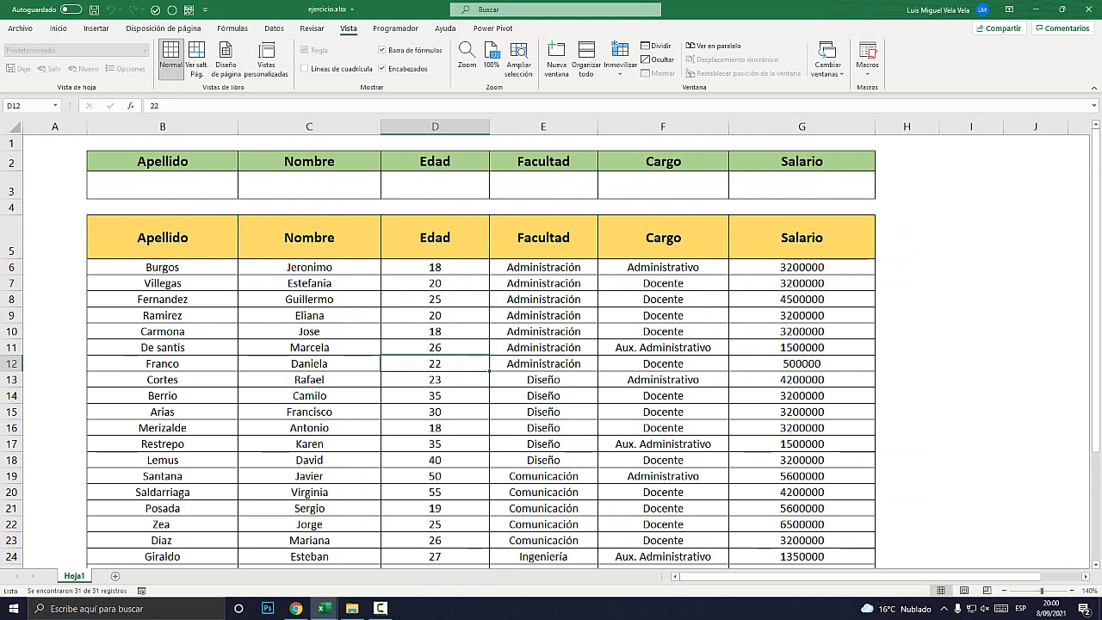
- Filter by Apellido 'bur' to show the single Burgos row, then clear the criterion
{"action": "left_click", "coordinate": [162, 185]}
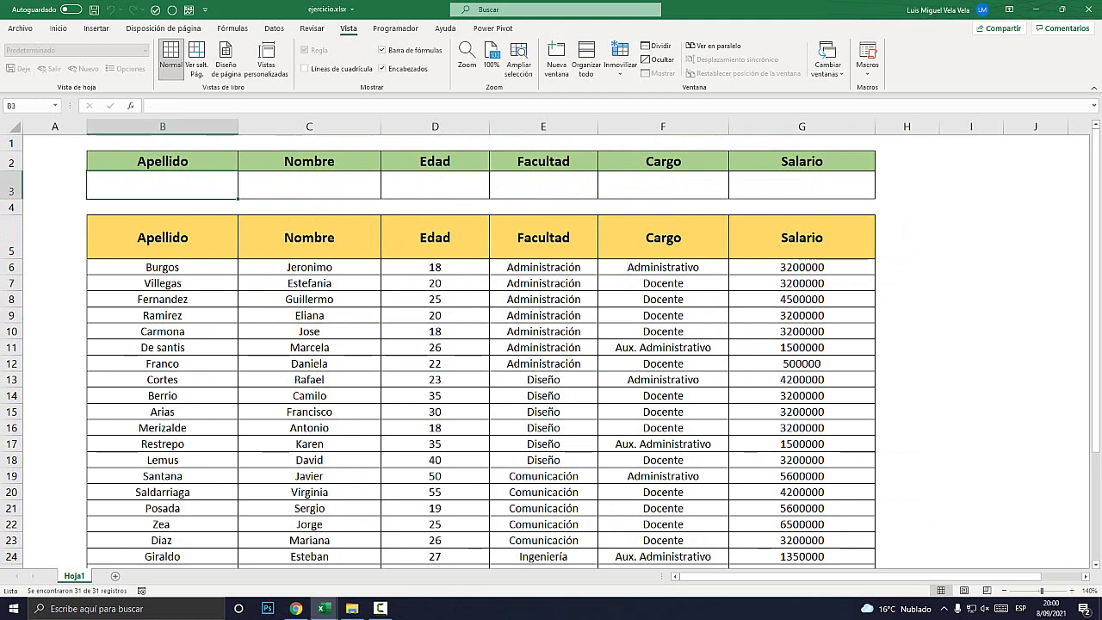
{"action": "left_click", "coordinate": [162, 127]}
{"action": "left_click", "coordinate": [162, 184]}
{"action": "type", "text": "bu"}
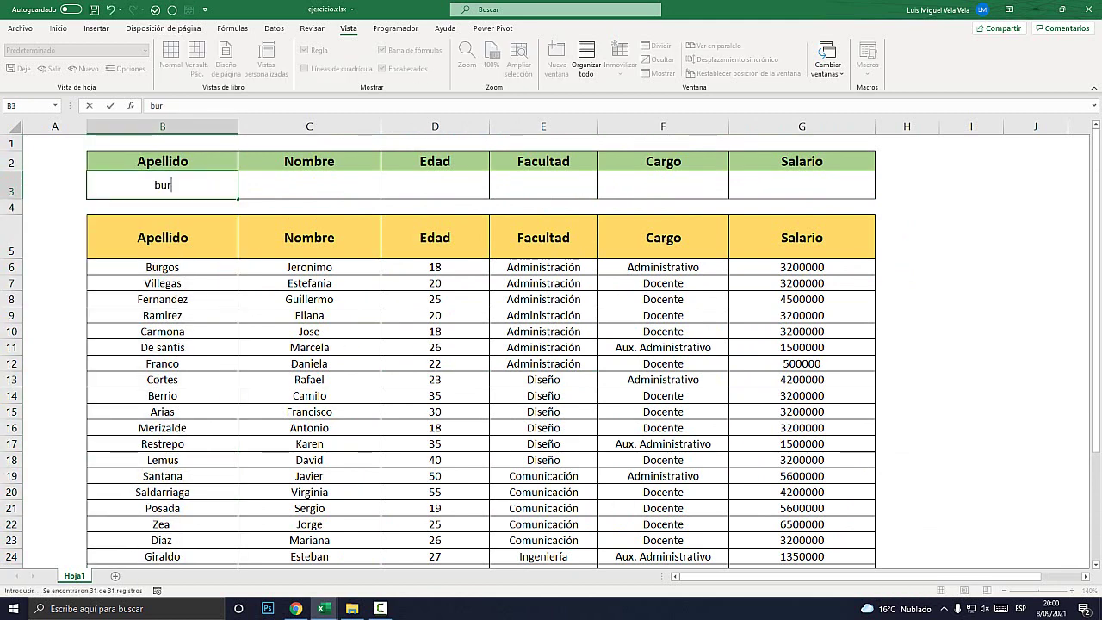
{"action": "type", "text": "r"}
{"action": "key", "text": "Return"}
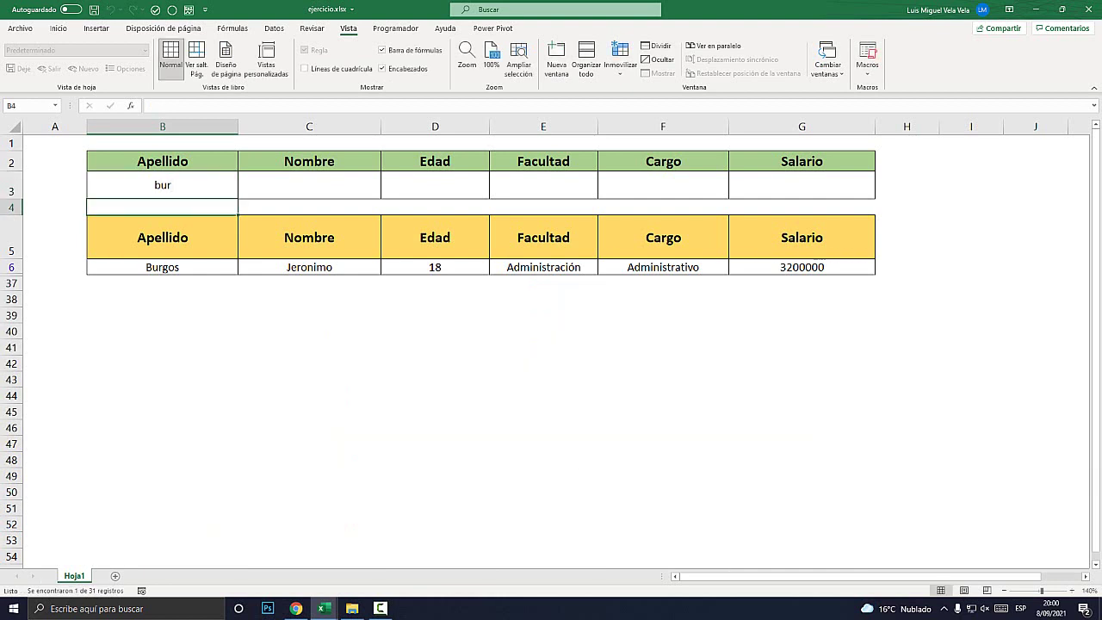
{"action": "key", "text": "Down"}
{"action": "key", "text": "Down"}
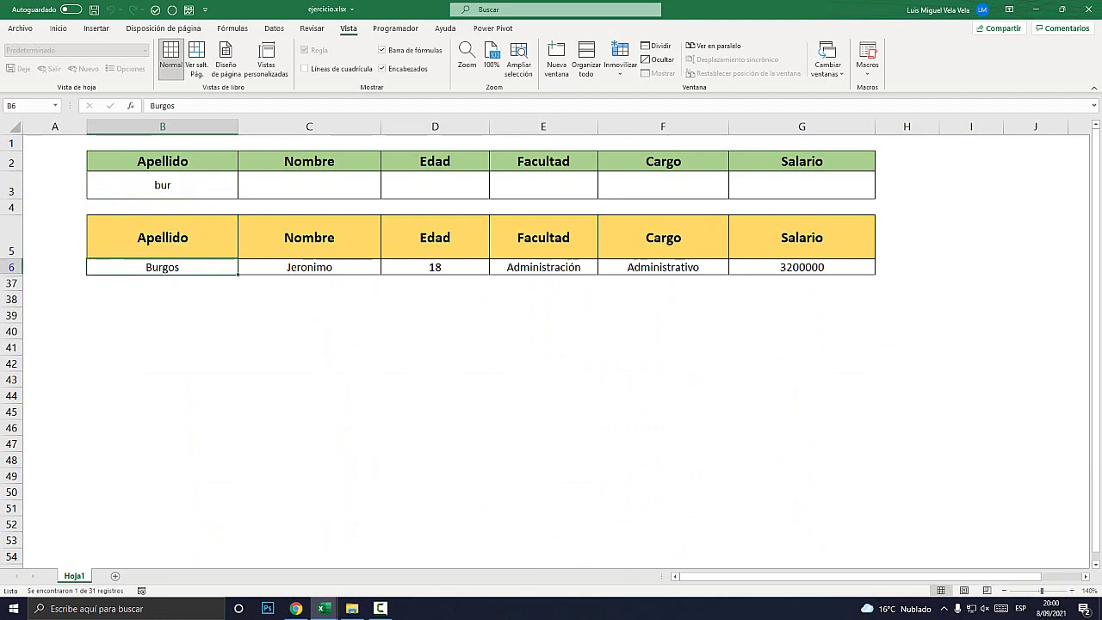
{"action": "key", "text": "Up"}
{"action": "key", "text": "Up"}
{"action": "key", "text": "Up"}
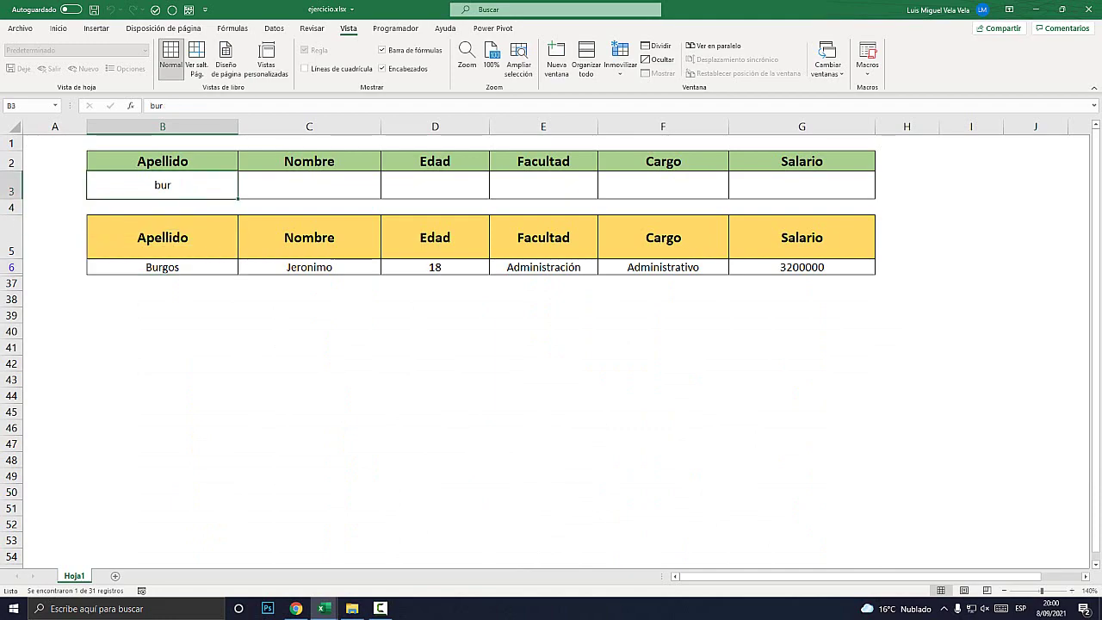
{"action": "key", "text": "Delete"}
{"action": "scroll", "coordinate": [551, 344], "scroll_direction": "down", "scroll_amount": 3}
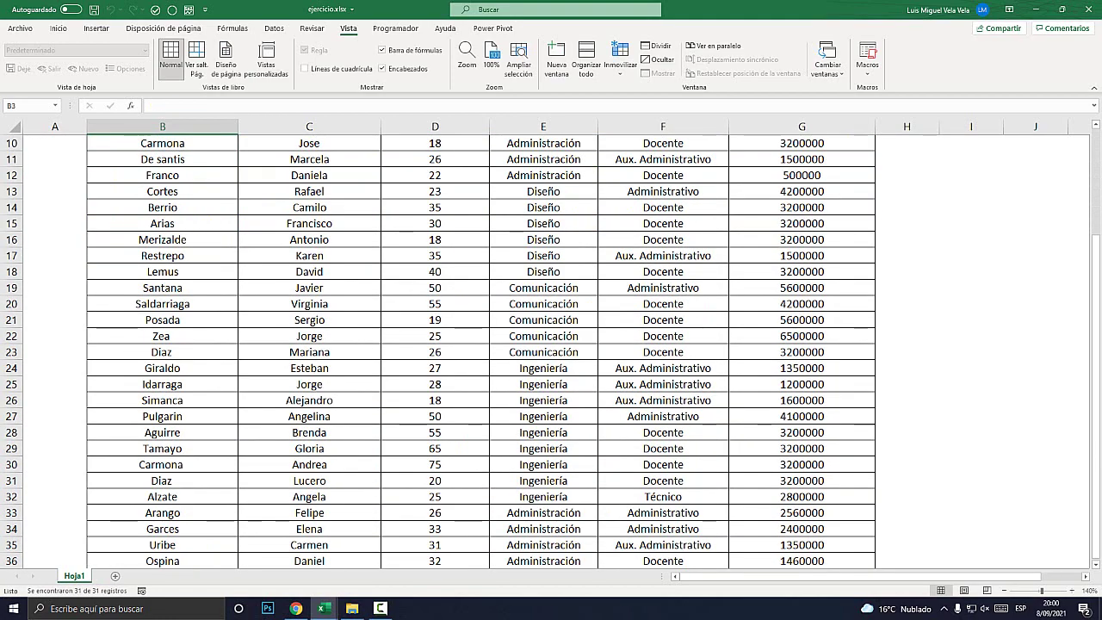
{"action": "scroll", "coordinate": [551, 345], "scroll_direction": "up", "scroll_amount": 3}
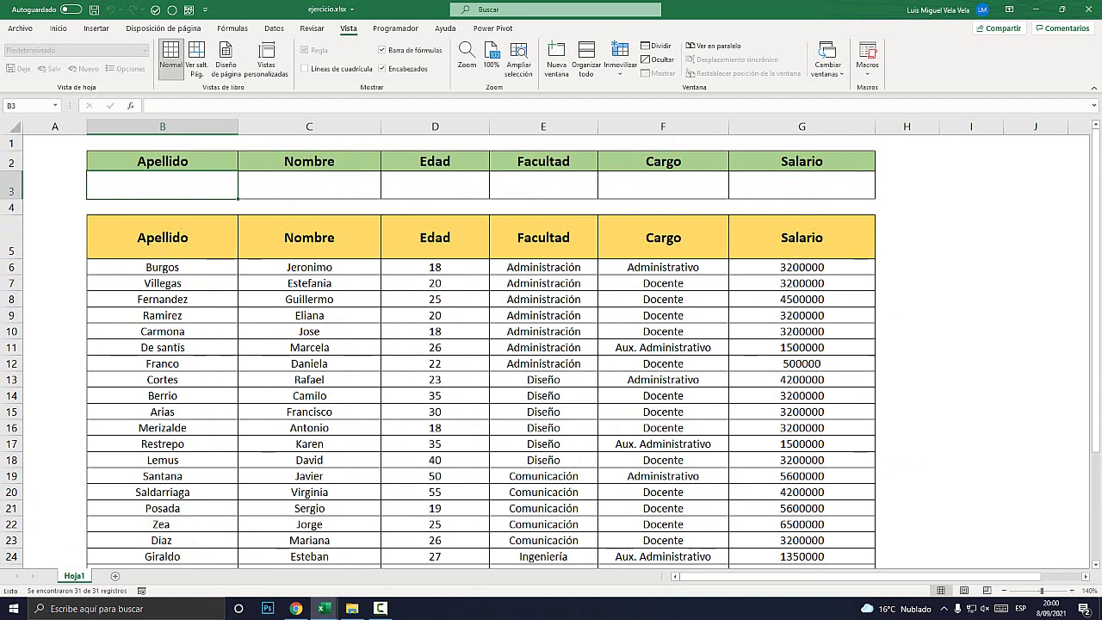
- Filter by Apellido 'C', step through those surnames, then clear it to restore 31 records
{"action": "type", "text": "C"}
{"action": "key", "text": "Return"}
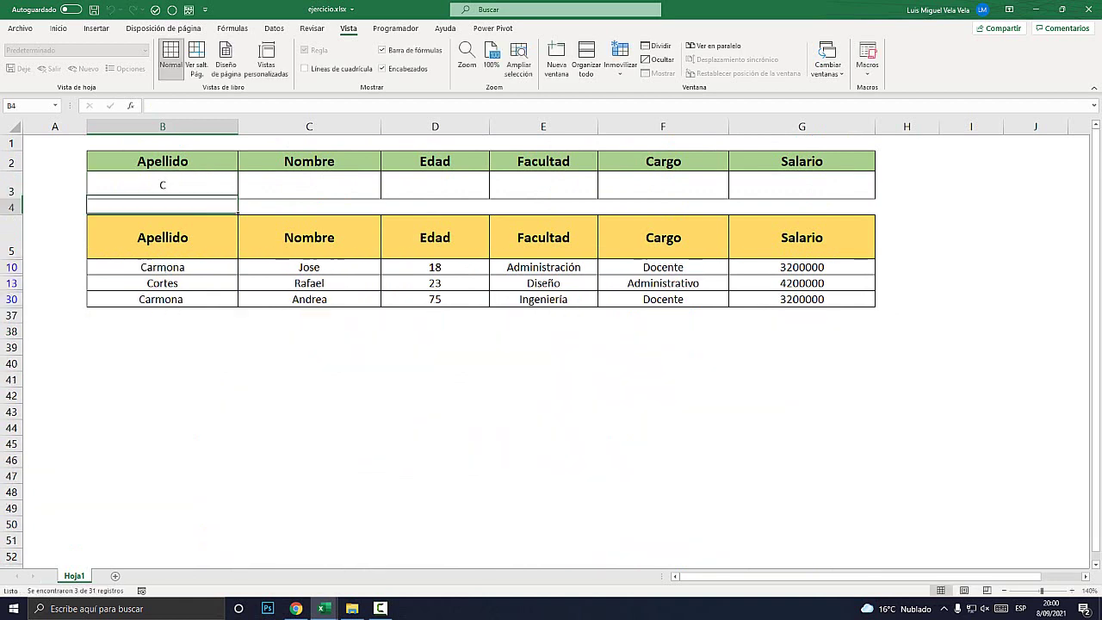
{"action": "key", "text": "Down"}
{"action": "key", "text": "Down"}
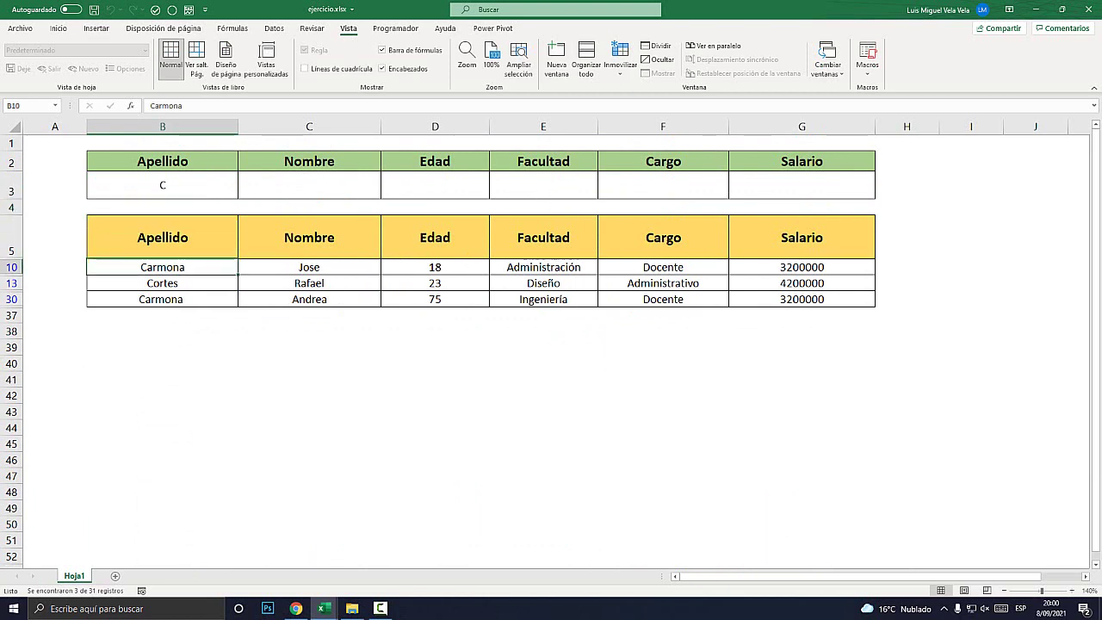
{"action": "key", "text": "Down"}
{"action": "key", "text": "Down"}
{"action": "left_click", "coordinate": [162, 185]}
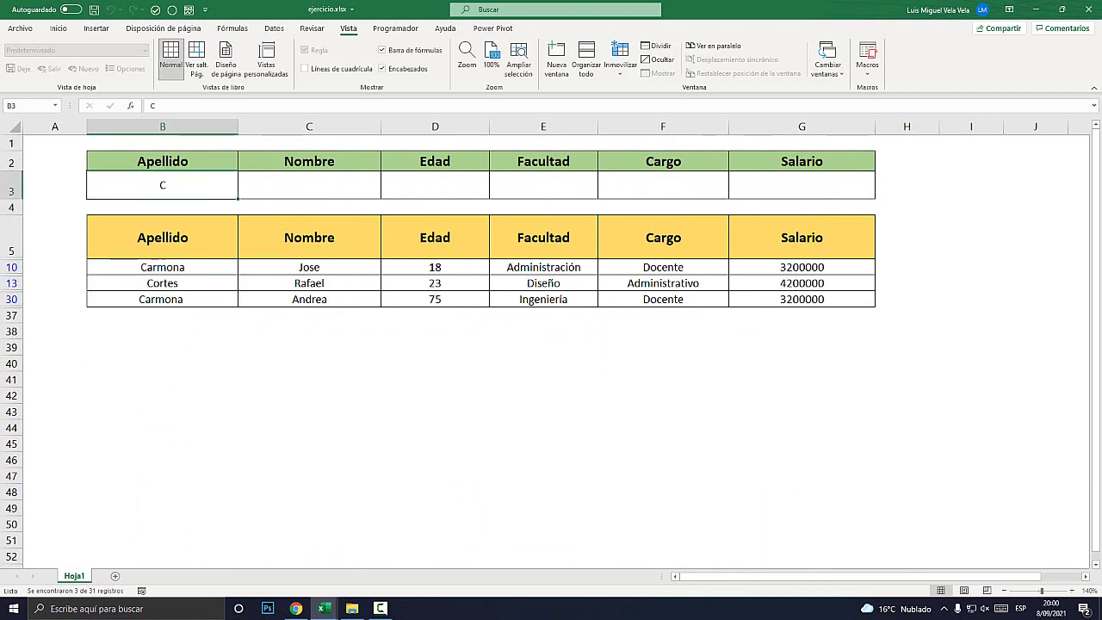
{"action": "key", "text": "Delete"}
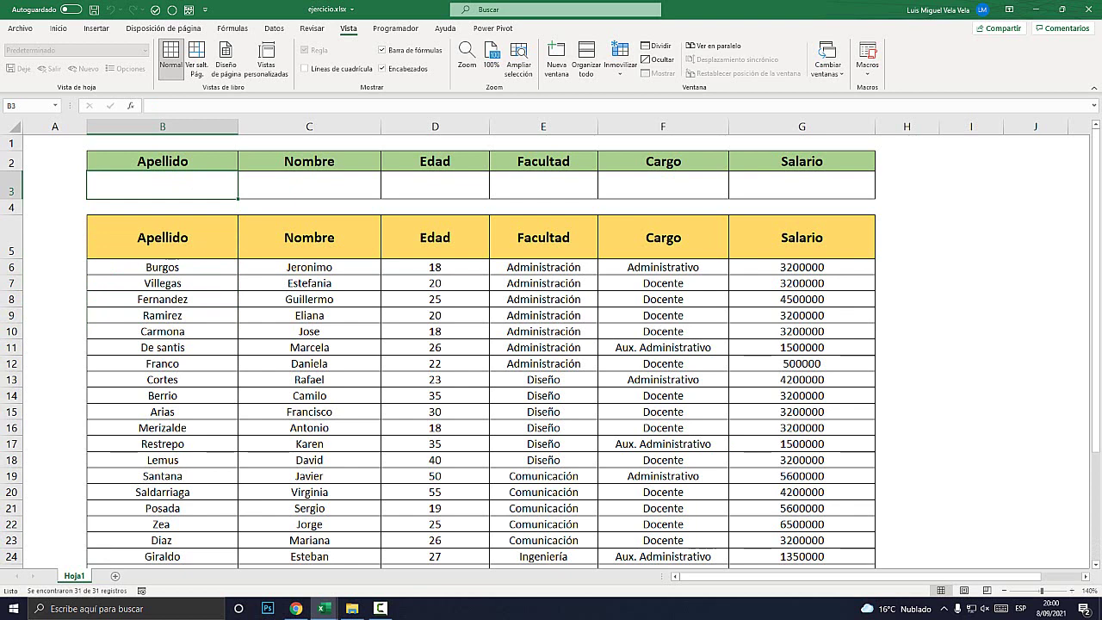
- Filter by Nombre 'jorge', review the Jorge rows, then clear the name criterion
{"action": "left_click", "coordinate": [309, 185]}
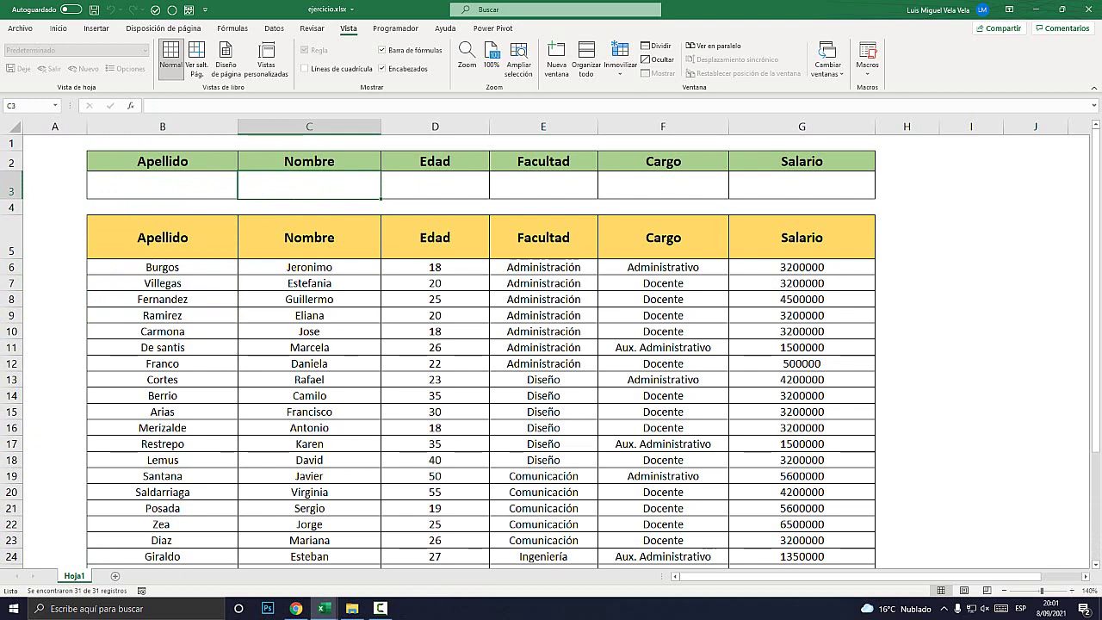
{"action": "type", "text": "jorge"}
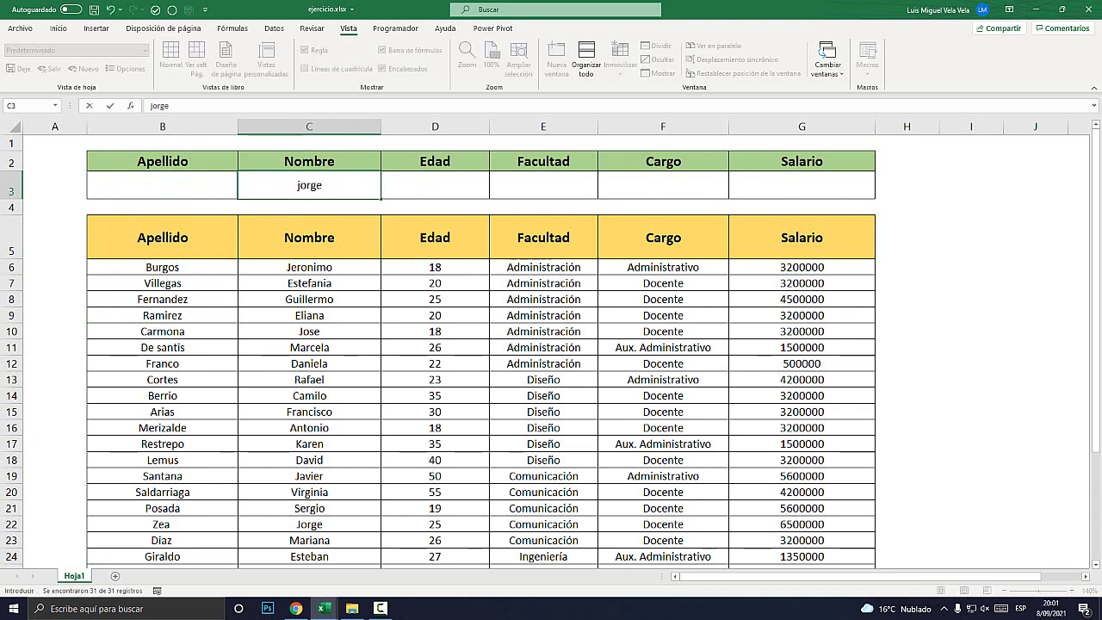
{"action": "key", "text": "Return"}
{"action": "key", "text": "Down"}
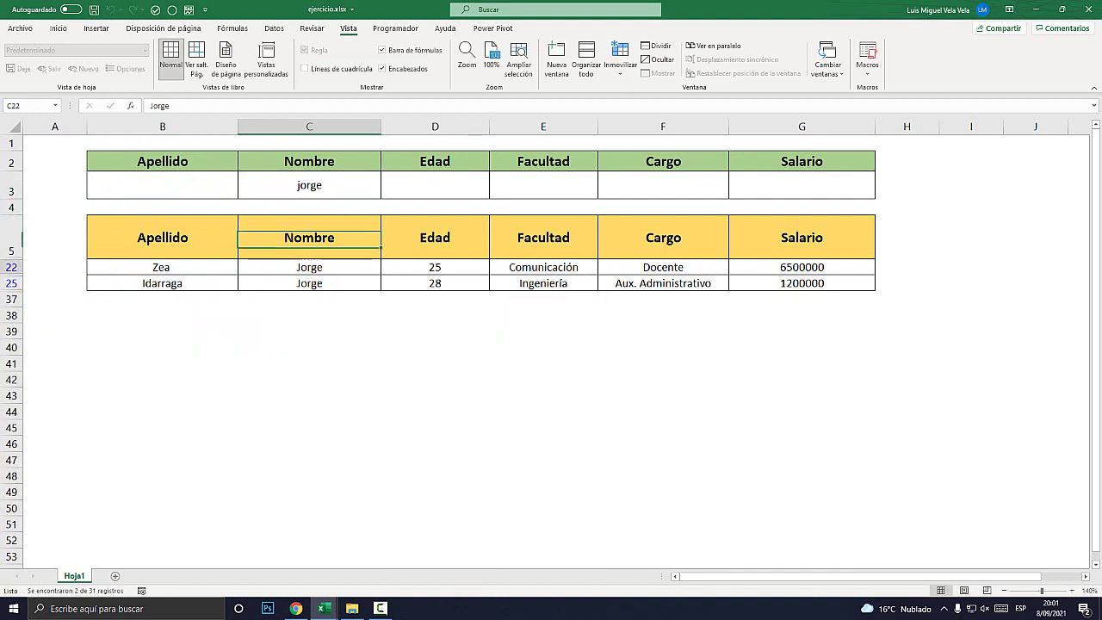
{"action": "key", "text": "Down"}
{"action": "key", "text": "Down"}
{"action": "key", "text": "Up"}
{"action": "key", "text": "Down"}
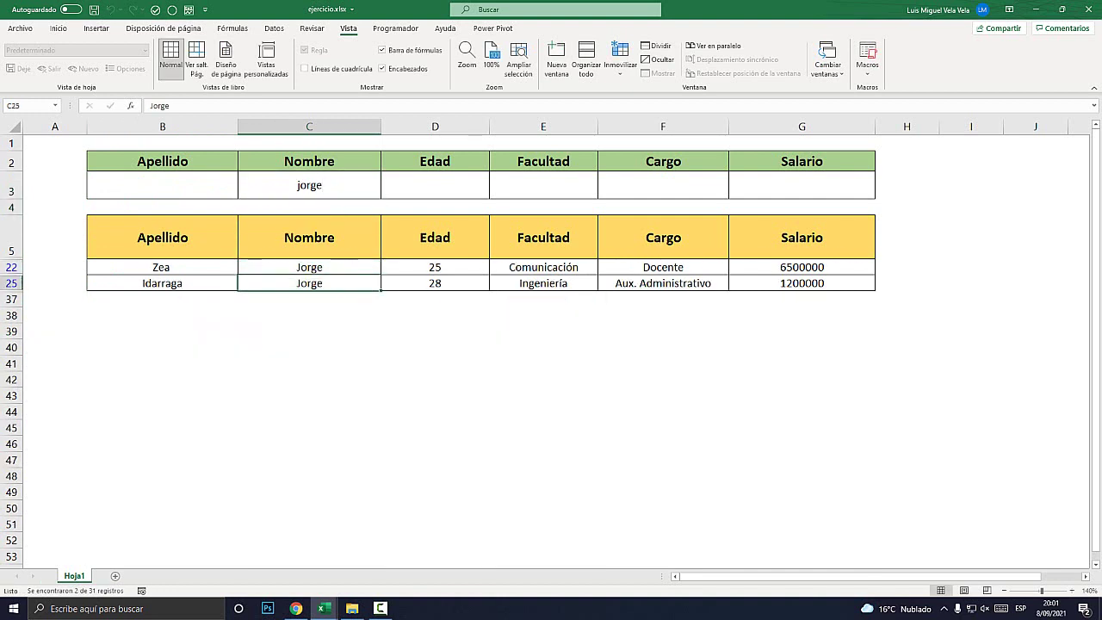
{"action": "key", "text": "Up"}
{"action": "key", "text": "Up"}
{"action": "key", "text": "Up"}
{"action": "key", "text": "Delete"}
- Filter by Edad 18, copy the filtered ages, then clear the age criterion
{"action": "key", "text": "Right"}
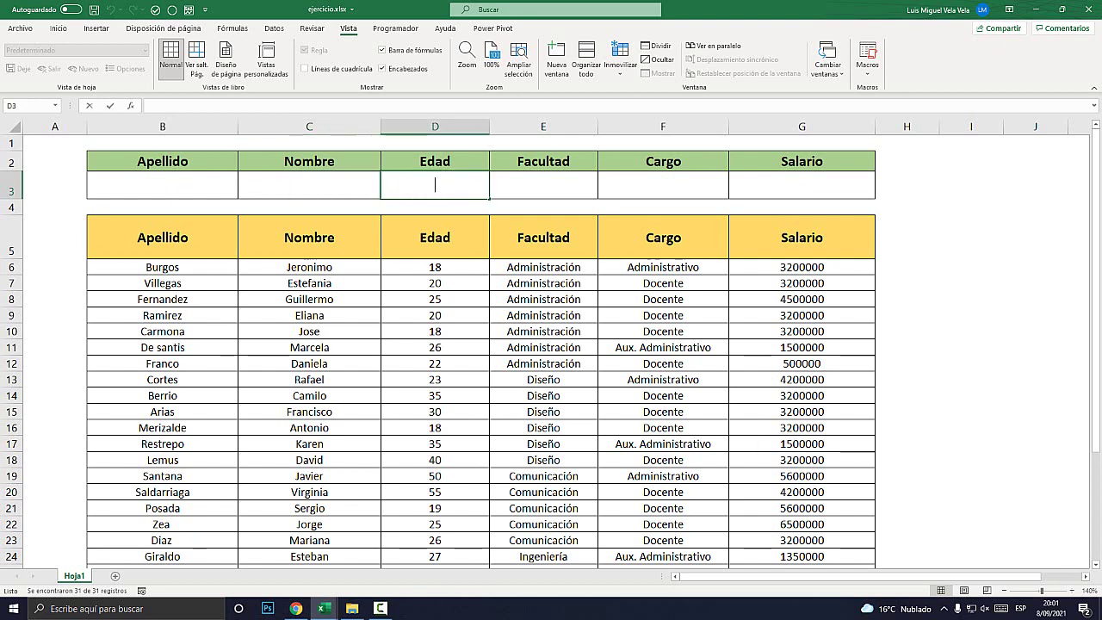
{"action": "type", "text": "18"}
{"action": "key", "text": "Return"}
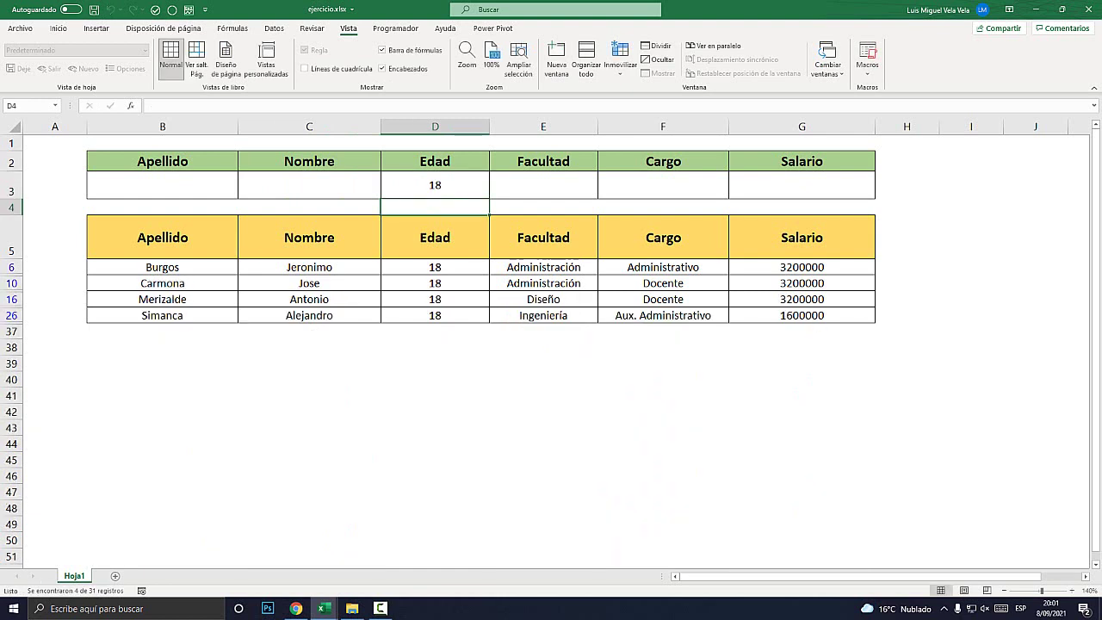
{"action": "key", "text": "Down"}
{"action": "key", "text": "Down"}
{"action": "key", "text": "shift+Down"}
{"action": "key", "text": "shift+Down"}
{"action": "key", "text": "shift+Down"}
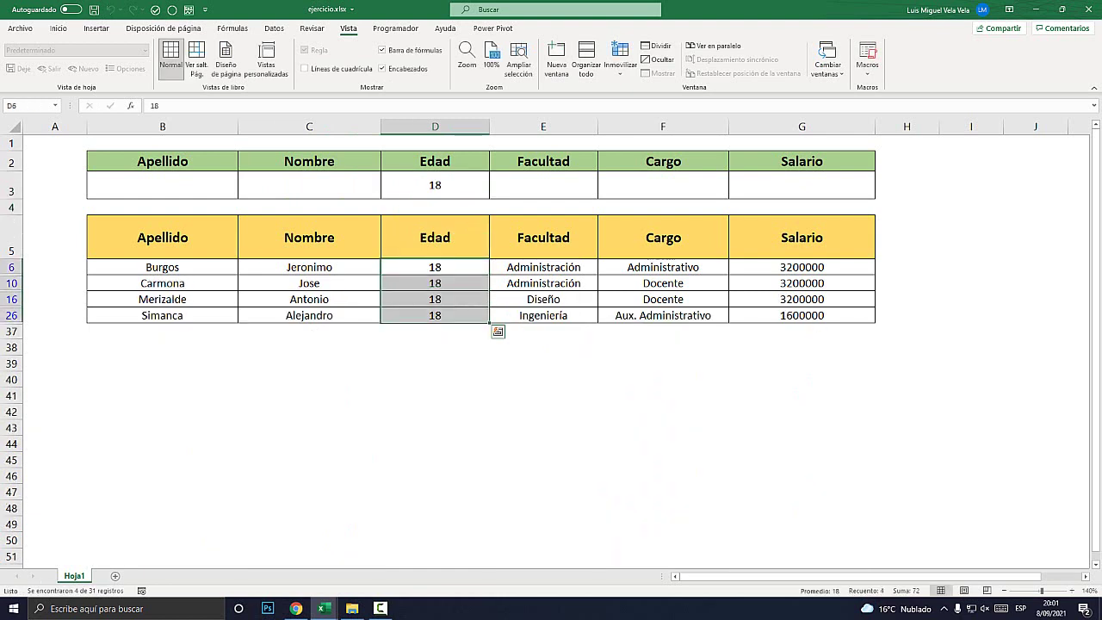
{"action": "key", "text": "ctrl+c"}
{"action": "key", "text": "Down"}
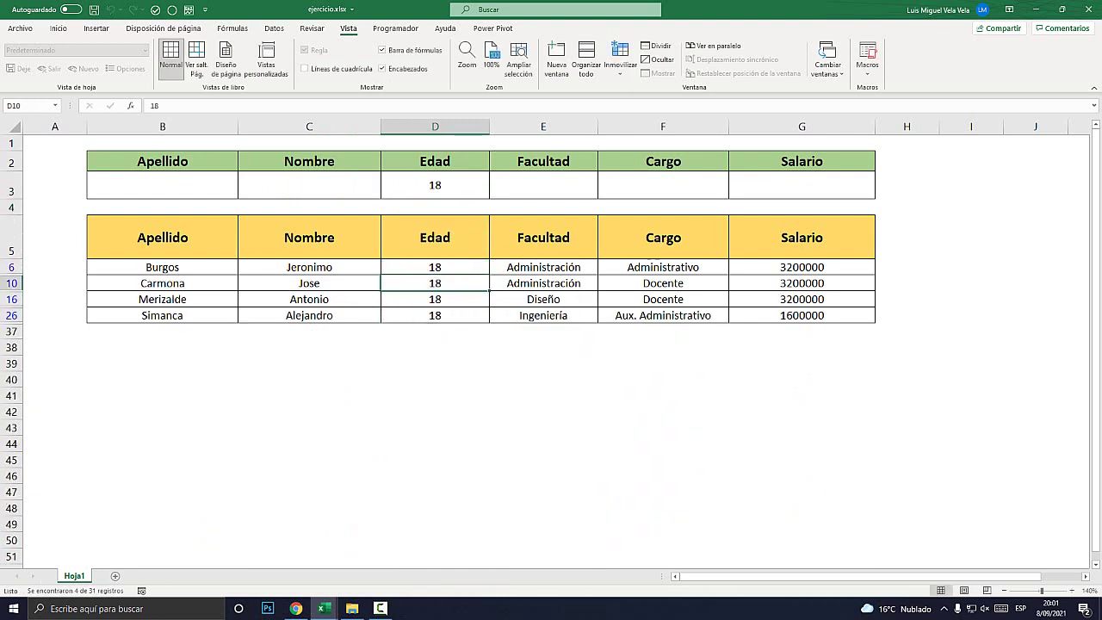
{"action": "key", "text": "Escape"}
{"action": "left_click", "coordinate": [435, 185]}
{"action": "key", "text": "Delete"}
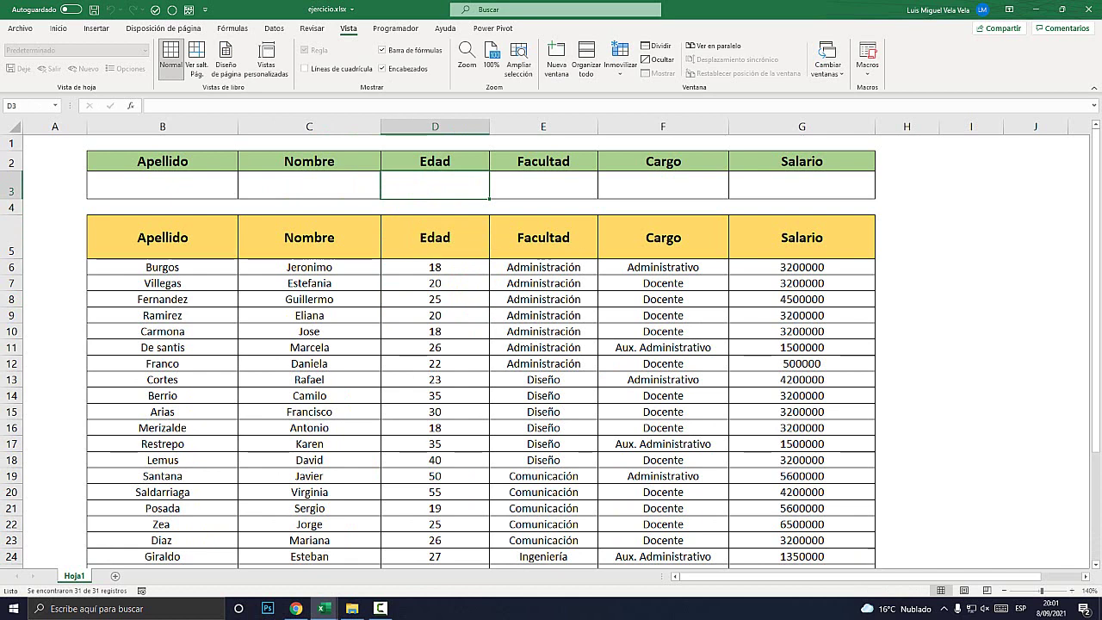
- Enter 20 as the Edad criterion in D3, leaving the three employees aged 20
{"action": "type", "text": "20"}
{"action": "key", "text": "Return"}
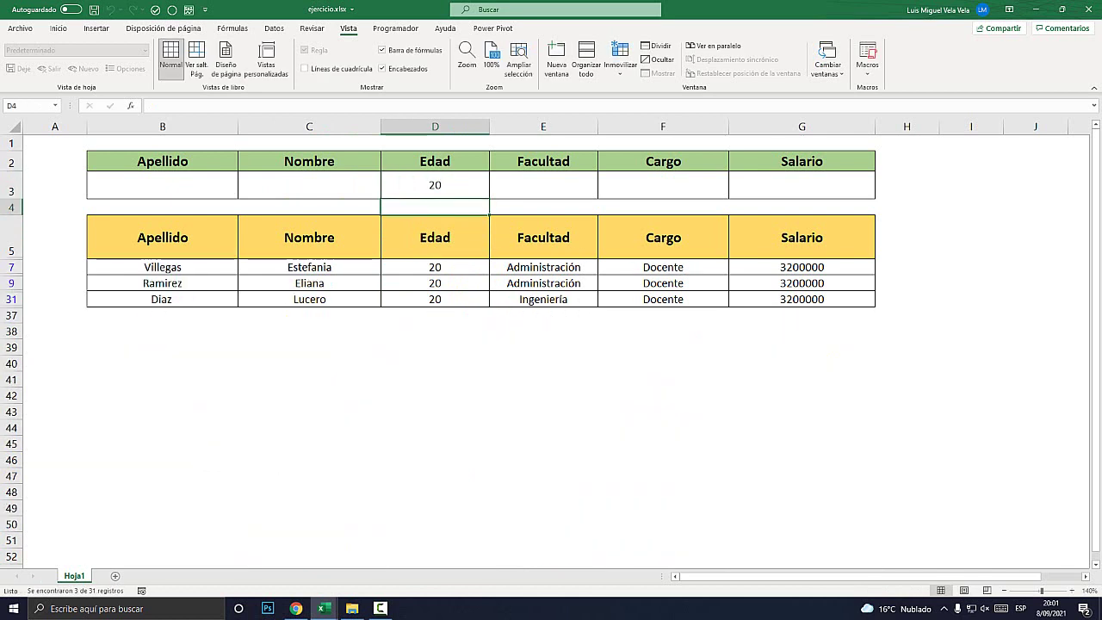
{"action": "key", "text": "Down"}
{"action": "key", "text": "Down"}
{"action": "key", "text": "Down"}
{"action": "key", "text": "Down"}
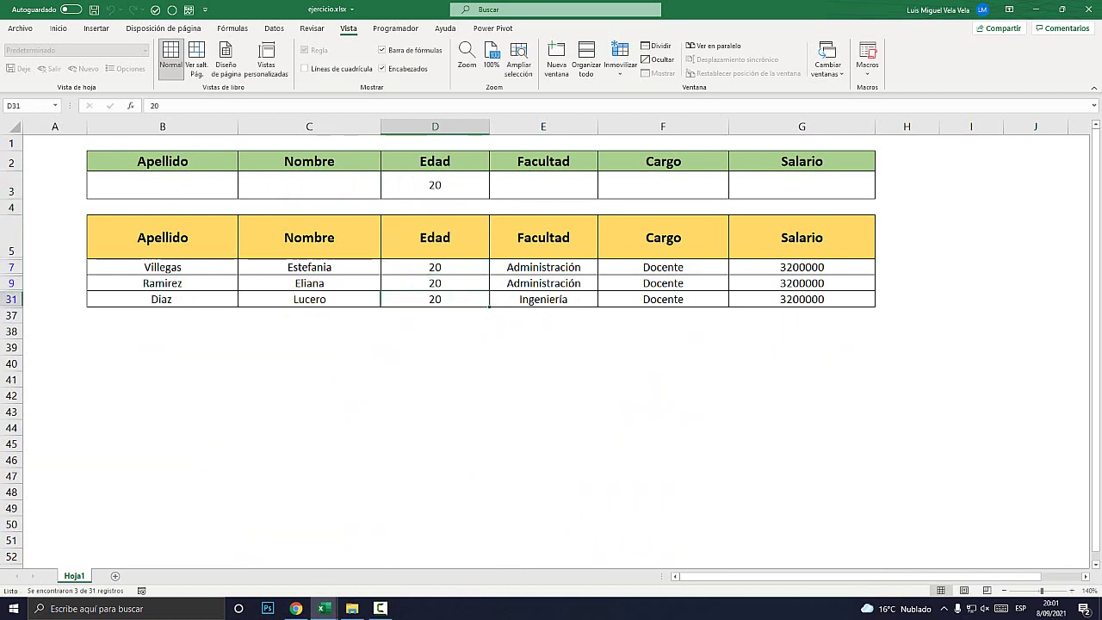
{"action": "key", "text": "Up"}
{"action": "key", "text": "Up"}
{"action": "key", "text": "Up"}
{"action": "key", "text": "Up"}
{"action": "key", "text": "Up"}
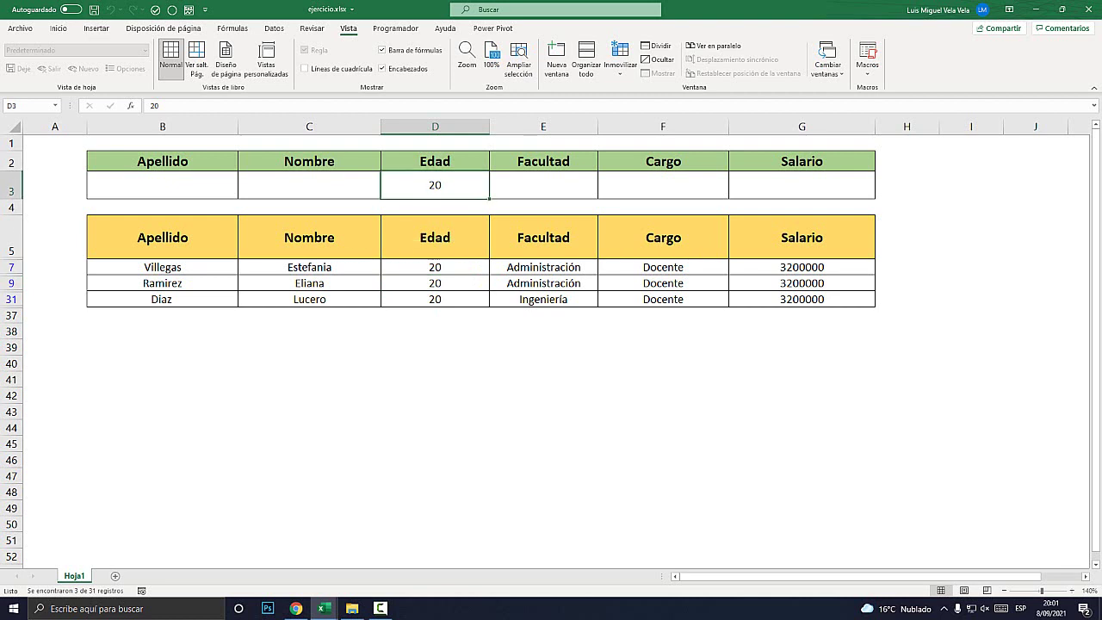
- Enter >20 as the Edad criterion and check the ages in the 23 filtered records
{"action": "type", "text": ">"}
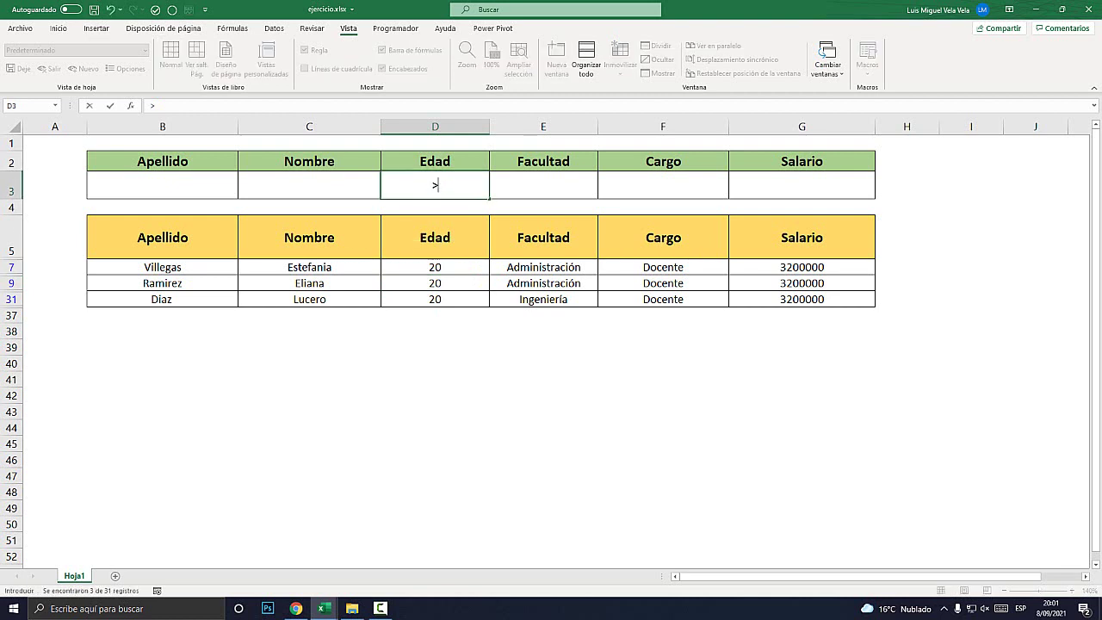
{"action": "key", "text": "super+plus"}
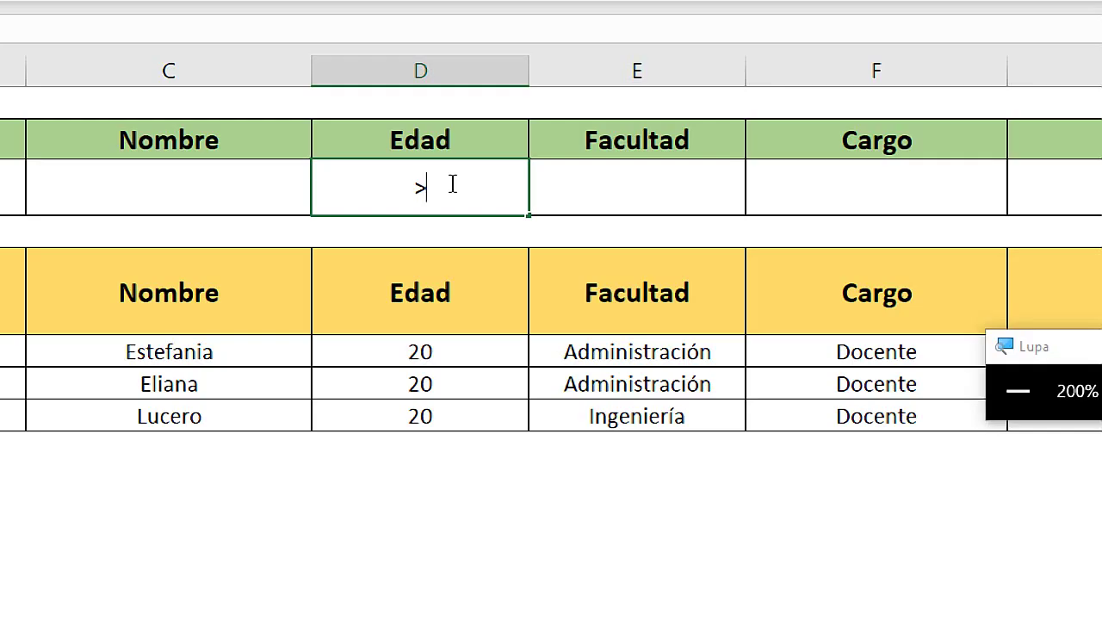
{"action": "type", "text": "20"}
{"action": "key", "text": "Return"}
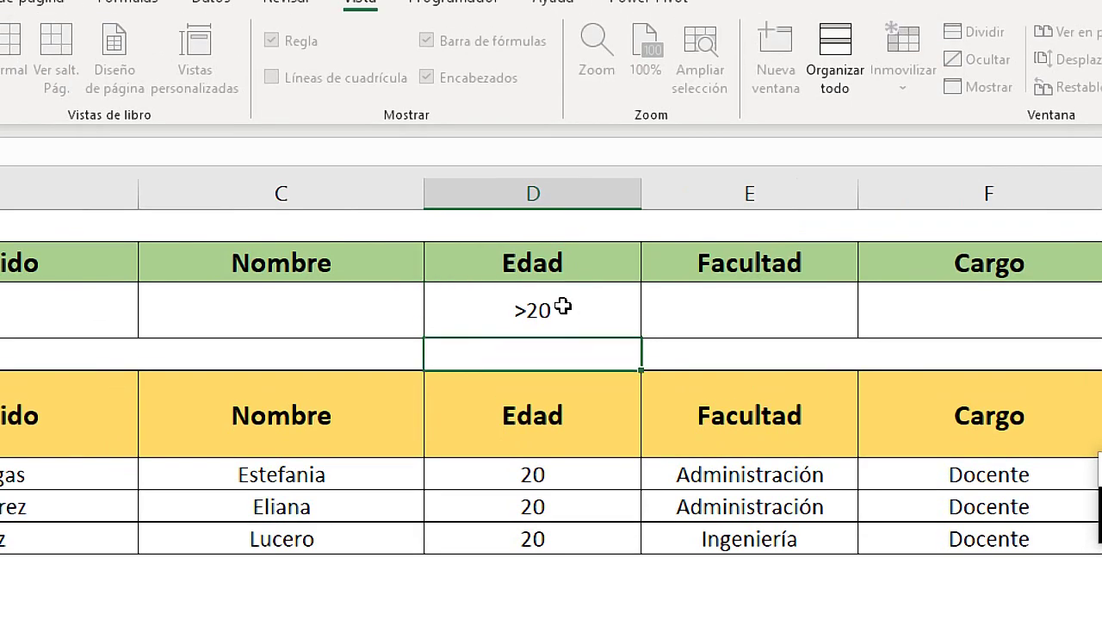
{"action": "key", "text": "super+minus"}
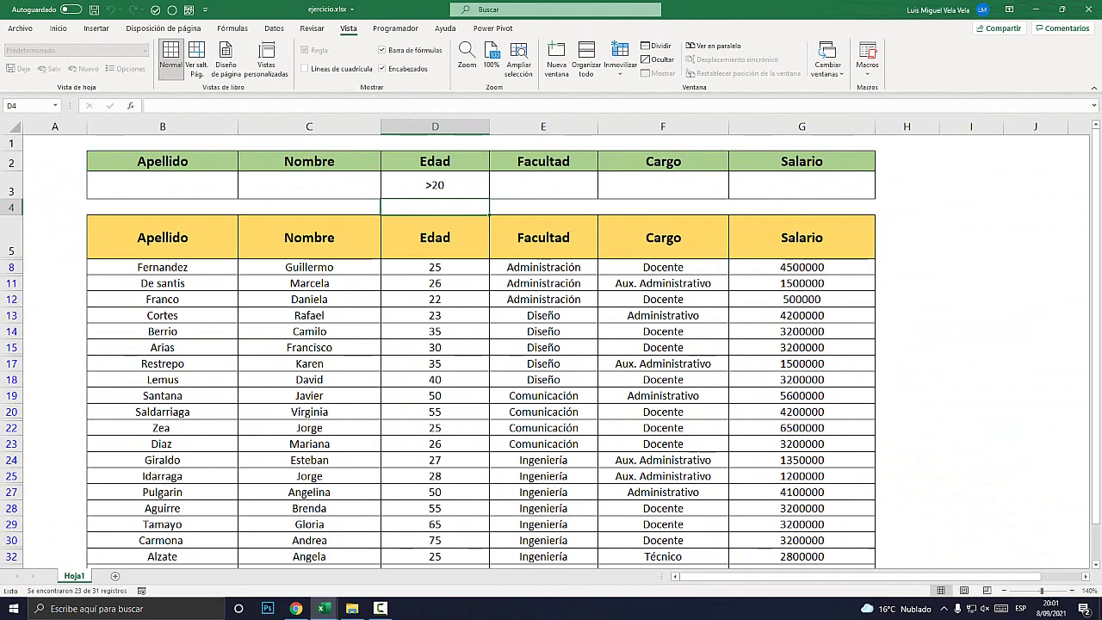
{"action": "key", "text": "super+plus"}
{"action": "left_click", "coordinate": [452, 228]}
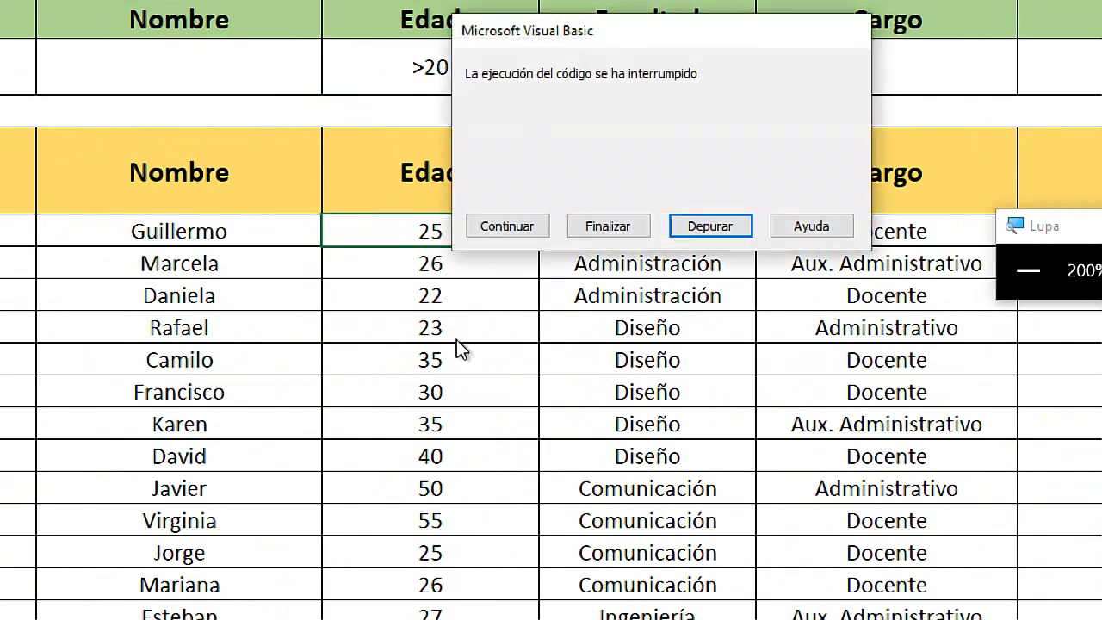
{"action": "key", "text": "super+minus"}
- Dismiss the code-interrupted message and delete the >20 criterion from D3
{"action": "left_click", "coordinate": [524, 264]}
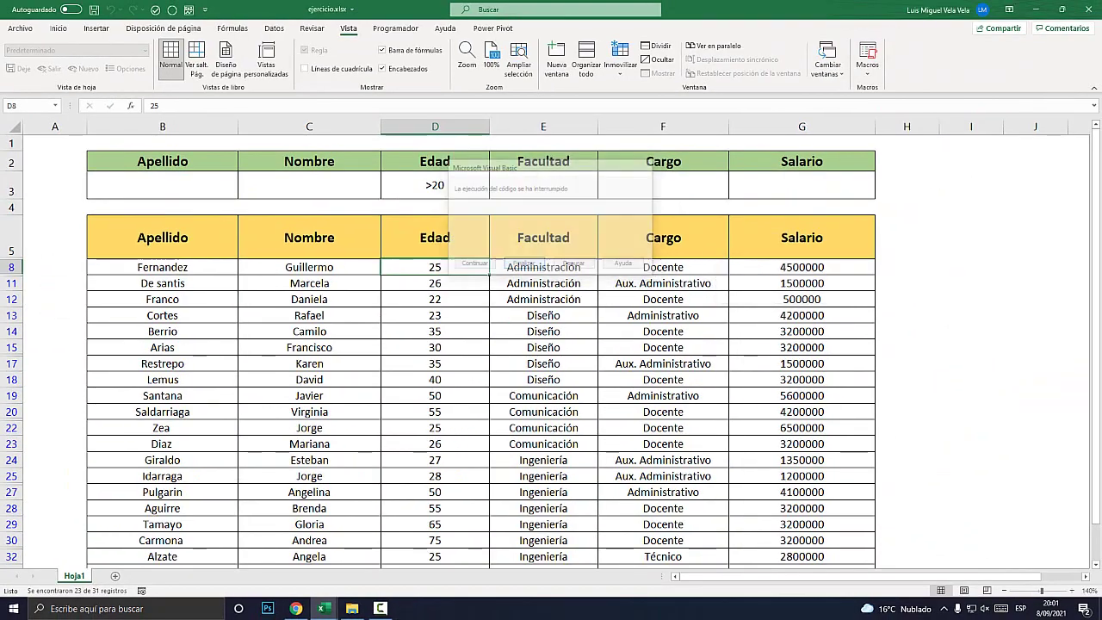
{"action": "left_click", "coordinate": [543, 267]}
{"action": "left_click", "coordinate": [435, 185]}
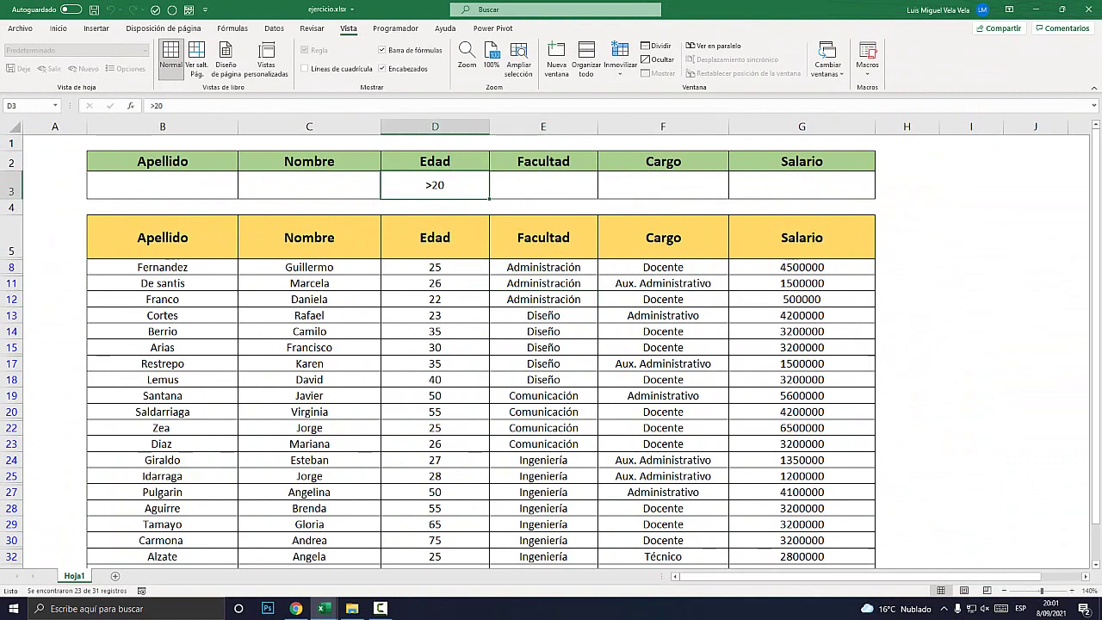
{"action": "key", "text": "Delete"}
{"action": "left_click", "coordinate": [543, 185]}
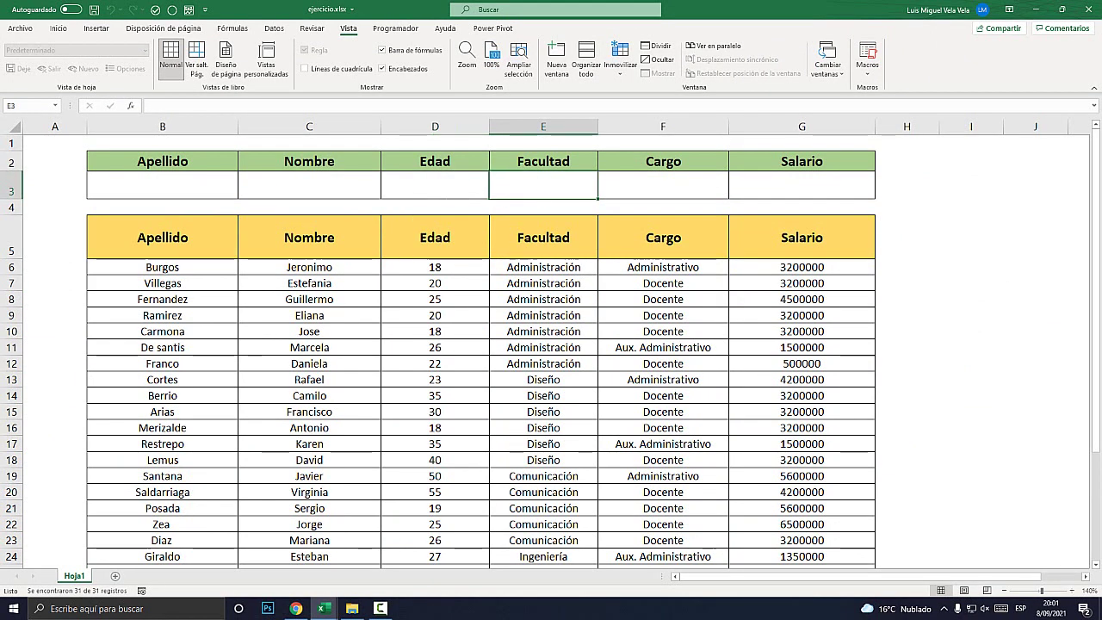
- Enter 'Admin' in the Facultad criterion E3 and review the 11 Administración rows
{"action": "type", "text": "Admin"}
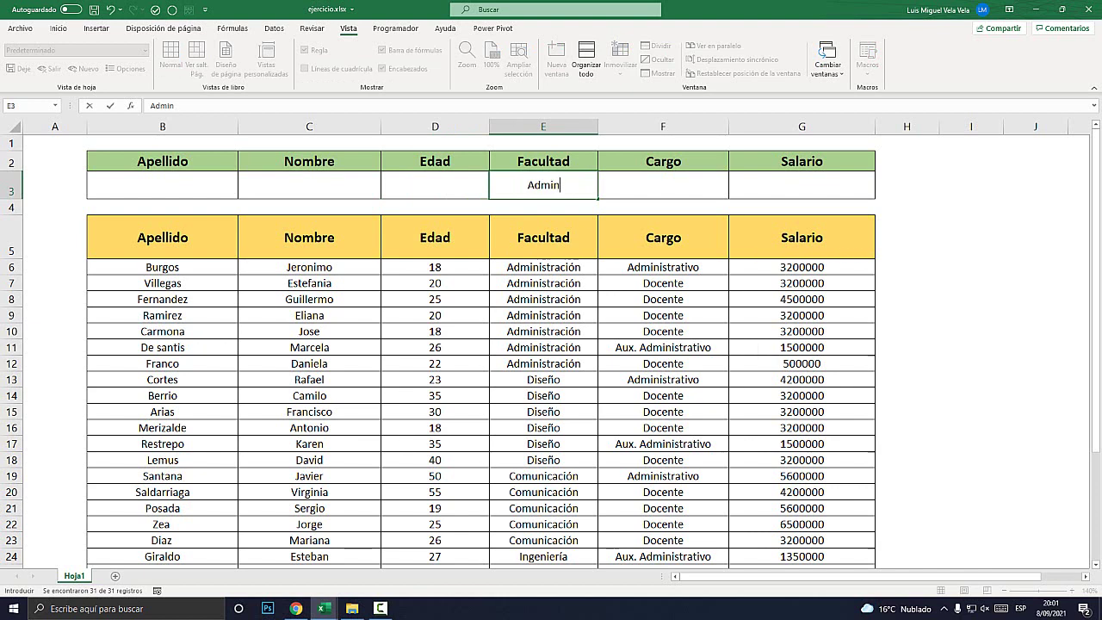
{"action": "key", "text": "Return"}
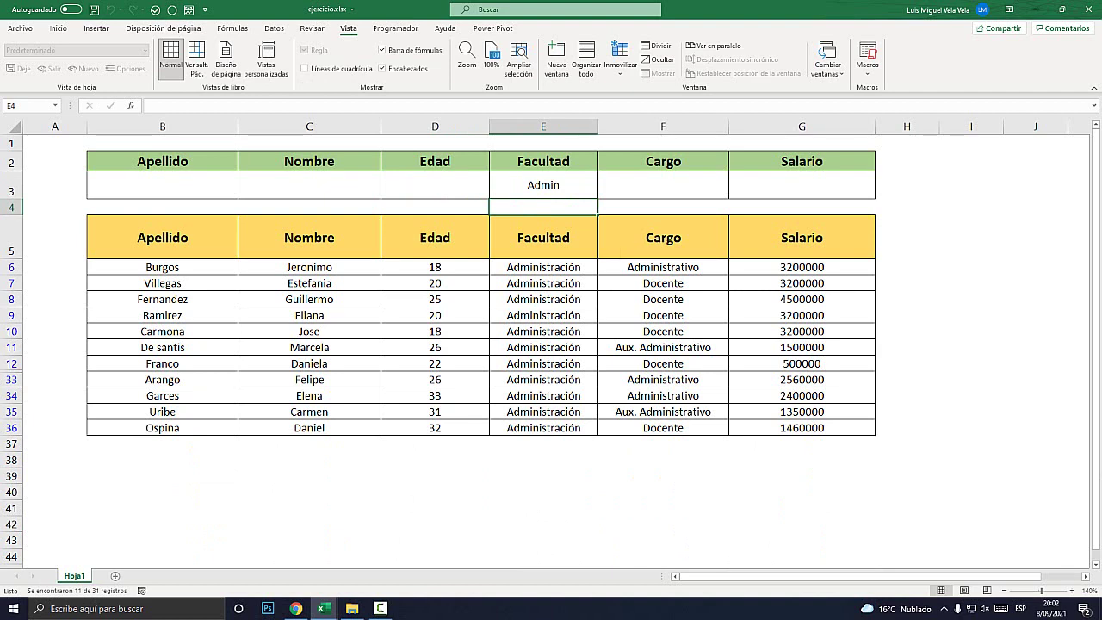
{"action": "left_click_drag", "start_coordinate": [543, 267], "coordinate": [544, 428]}
{"action": "left_click_drag", "start_coordinate": [543, 267], "coordinate": [543, 428]}
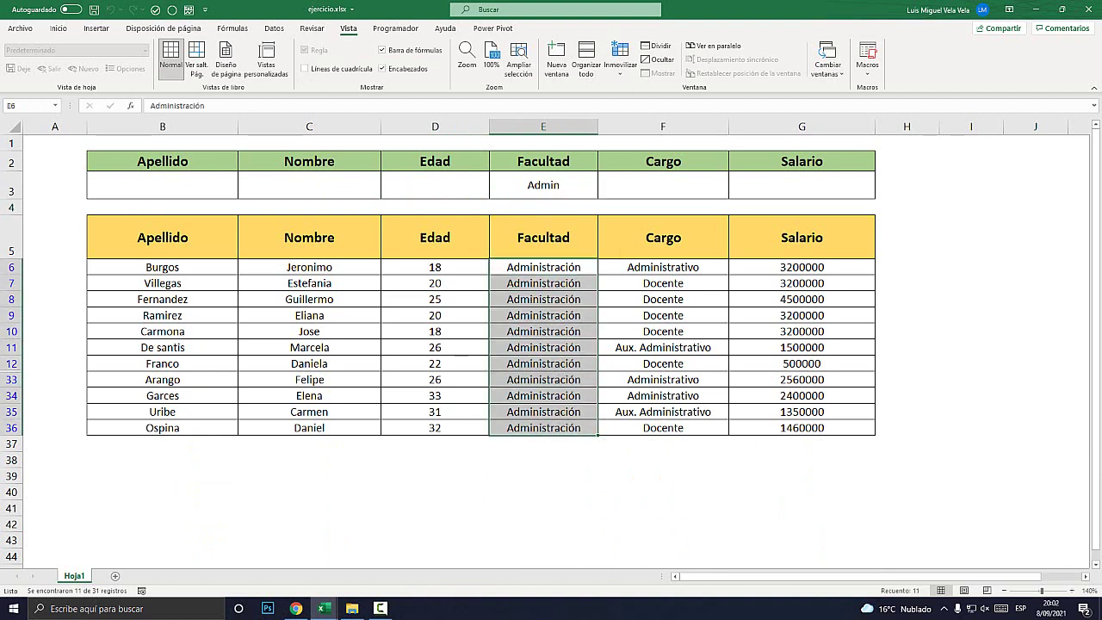
{"action": "left_click", "coordinate": [435, 185]}
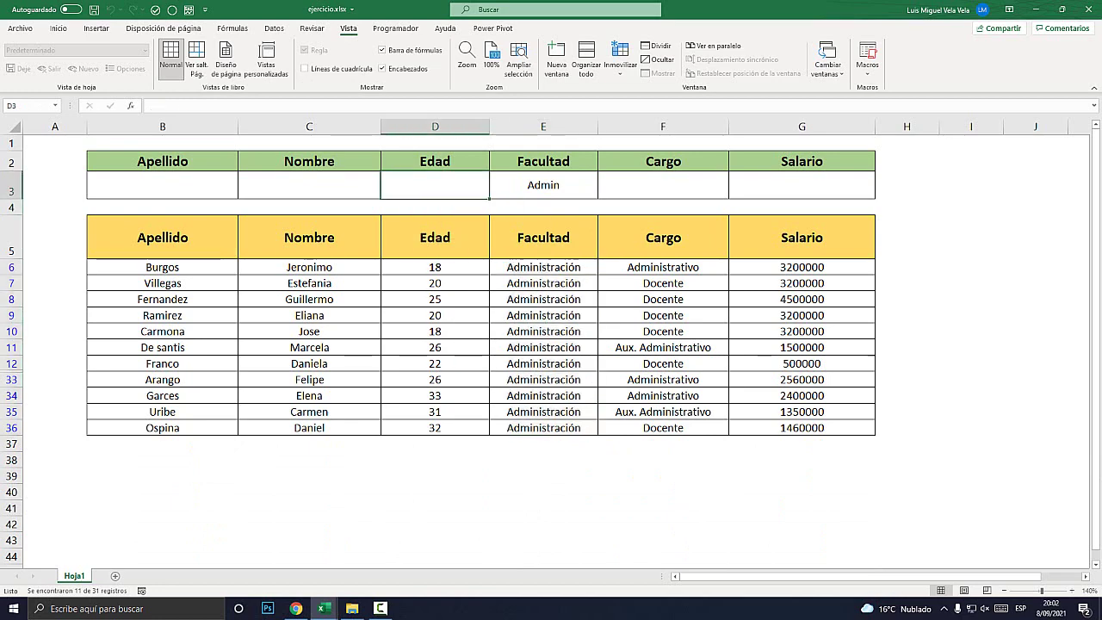
- Enter 20 in the Edad criterion D3 alongside the Admin faculty filter
{"action": "key", "text": "super+plus"}
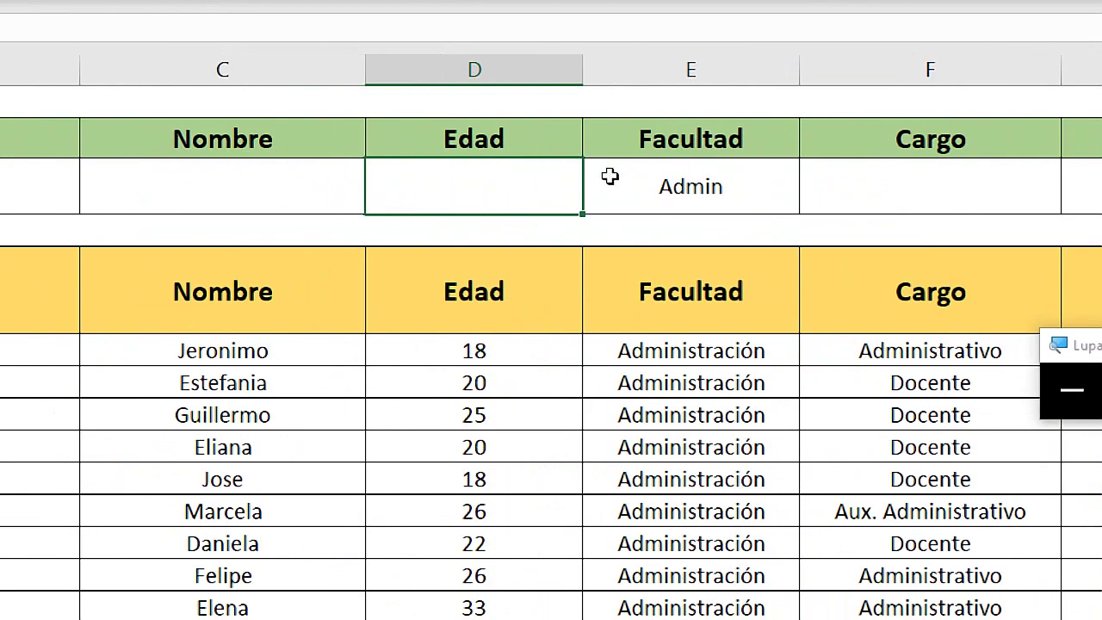
{"action": "double_click", "coordinate": [508, 193]}
{"action": "type", "text": "20"}
{"action": "key", "text": "super+Escape"}
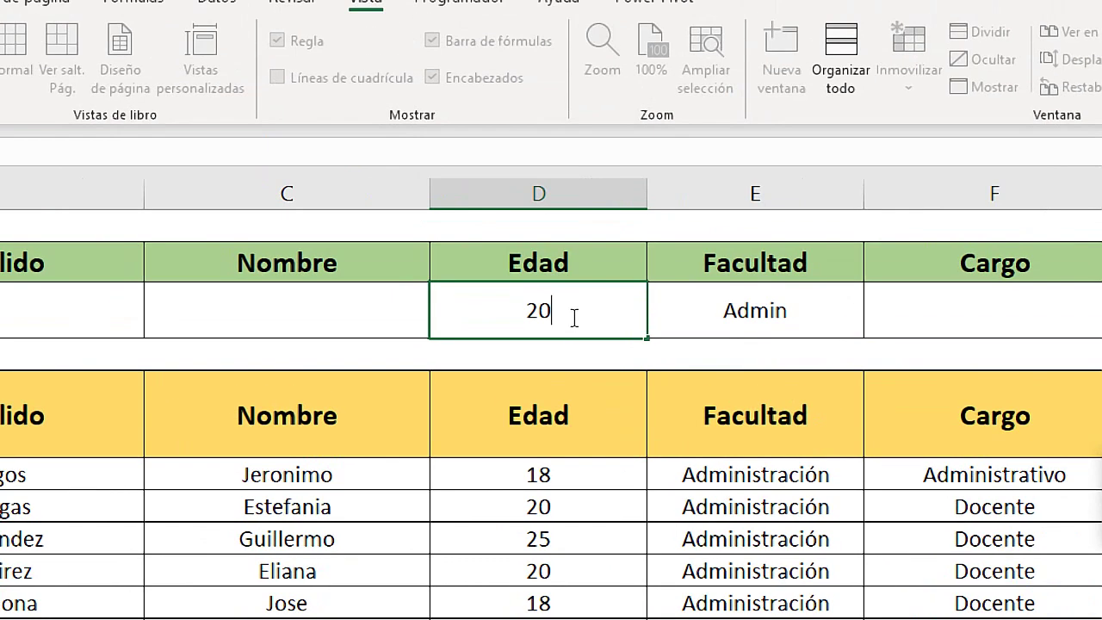
{"action": "key", "text": "Return"}
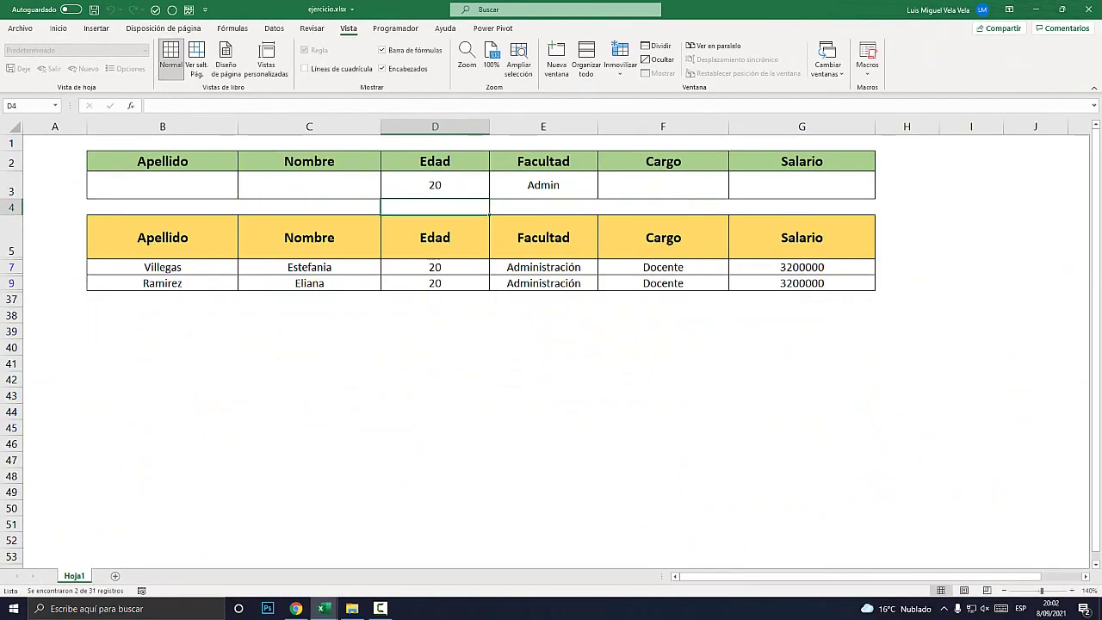
- Verify both remaining results are aged 20 and in the Administración faculty
{"action": "key", "text": "super+plus"}
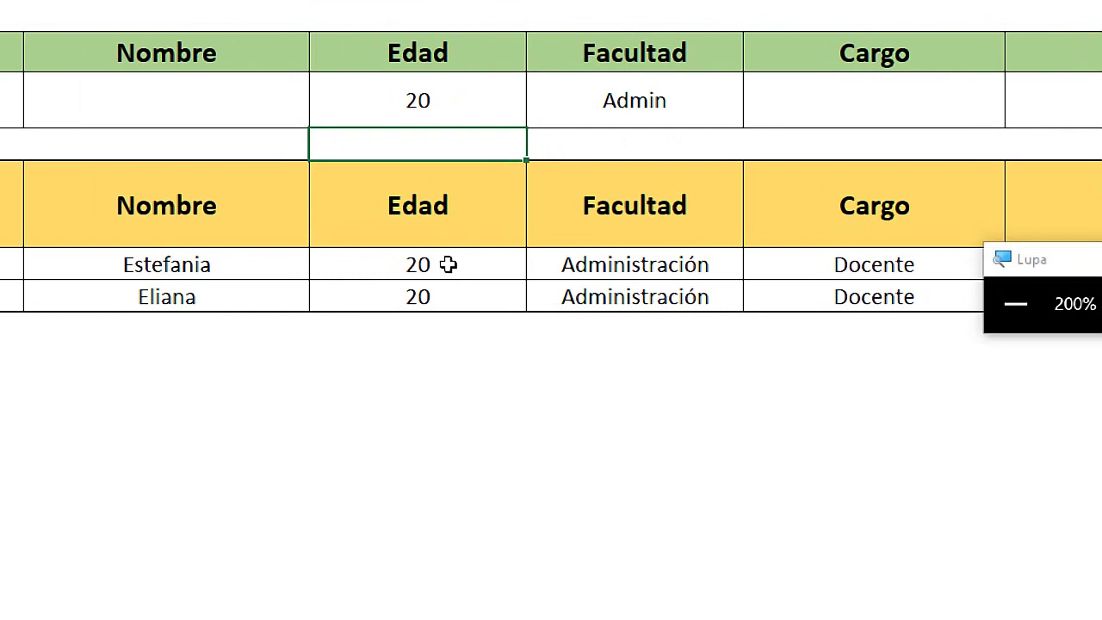
{"action": "left_click", "coordinate": [450, 270]}
{"action": "left_click_drag", "start_coordinate": [448, 270], "coordinate": [446, 296]}
{"action": "left_click", "coordinate": [457, 264]}
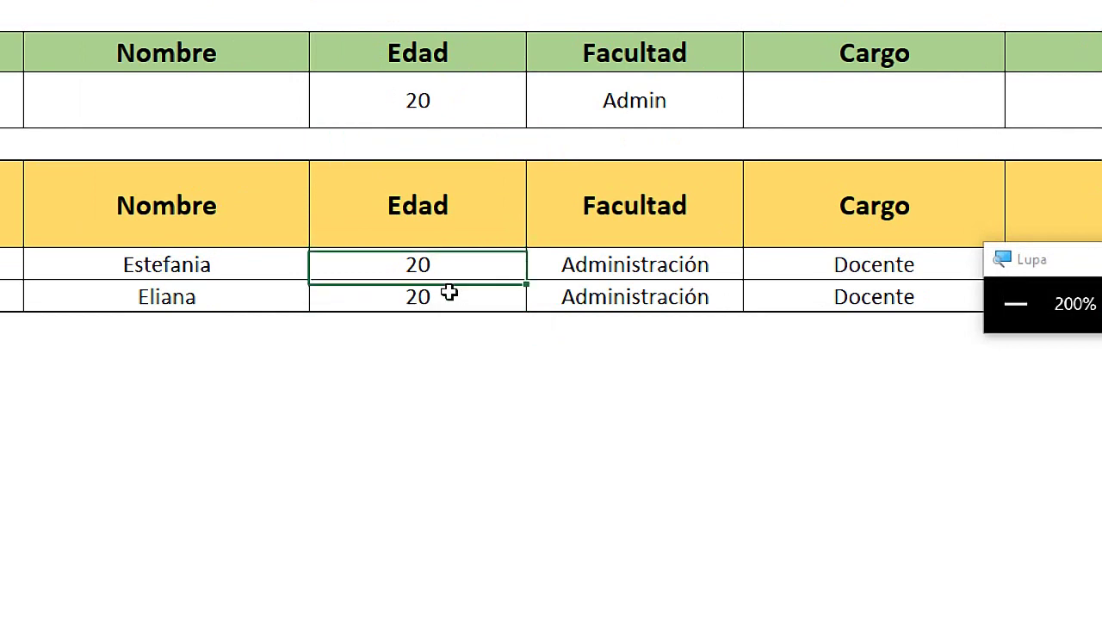
{"action": "left_click", "coordinate": [445, 295]}
{"action": "left_click", "coordinate": [639, 269]}
{"action": "left_click", "coordinate": [629, 297]}
{"action": "left_click", "coordinate": [635, 274]}
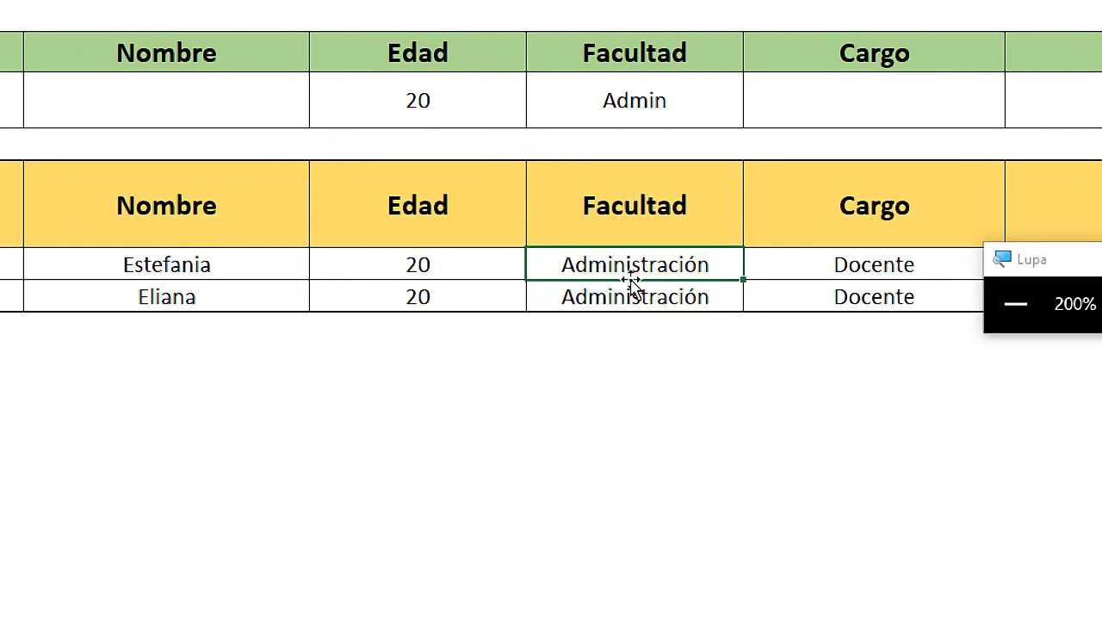
{"action": "left_click", "coordinate": [637, 239]}
{"action": "left_click", "coordinate": [627, 272]}
{"action": "left_click", "coordinate": [627, 298]}
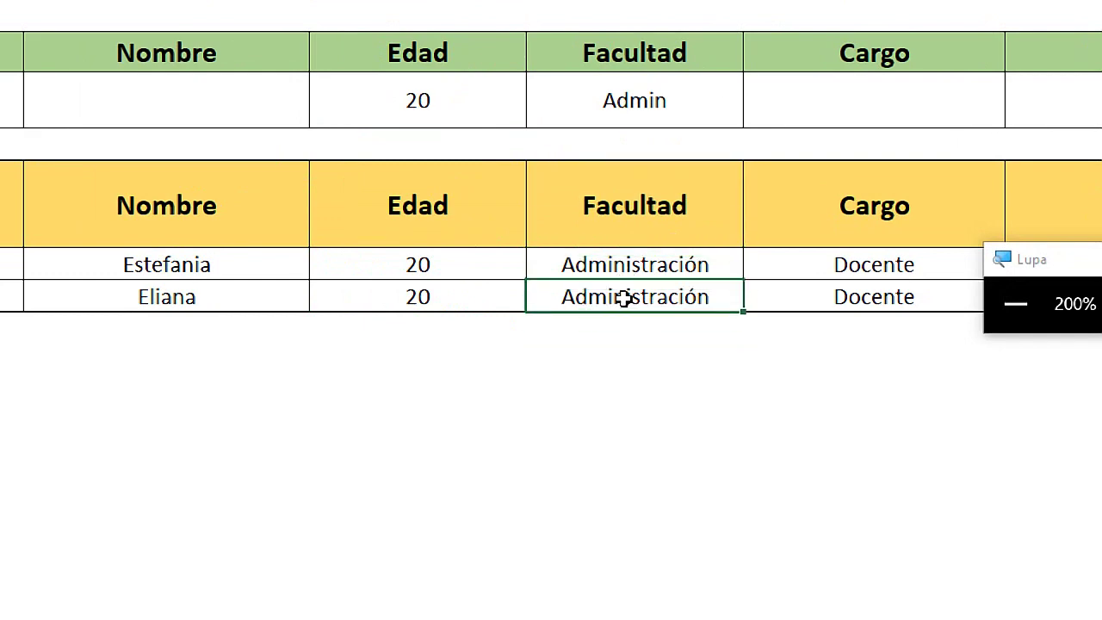
{"action": "key", "text": "super+Escape"}
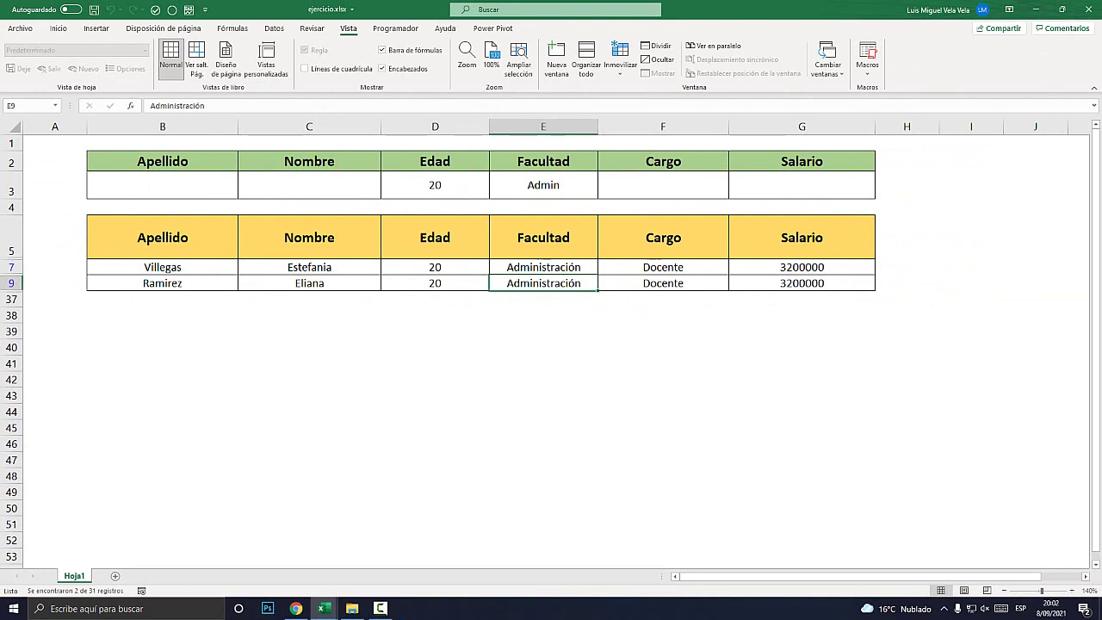
- Dismiss the code-interrupted message and clear both the Edad and Facultad criteria
{"action": "key", "text": "Escape"}
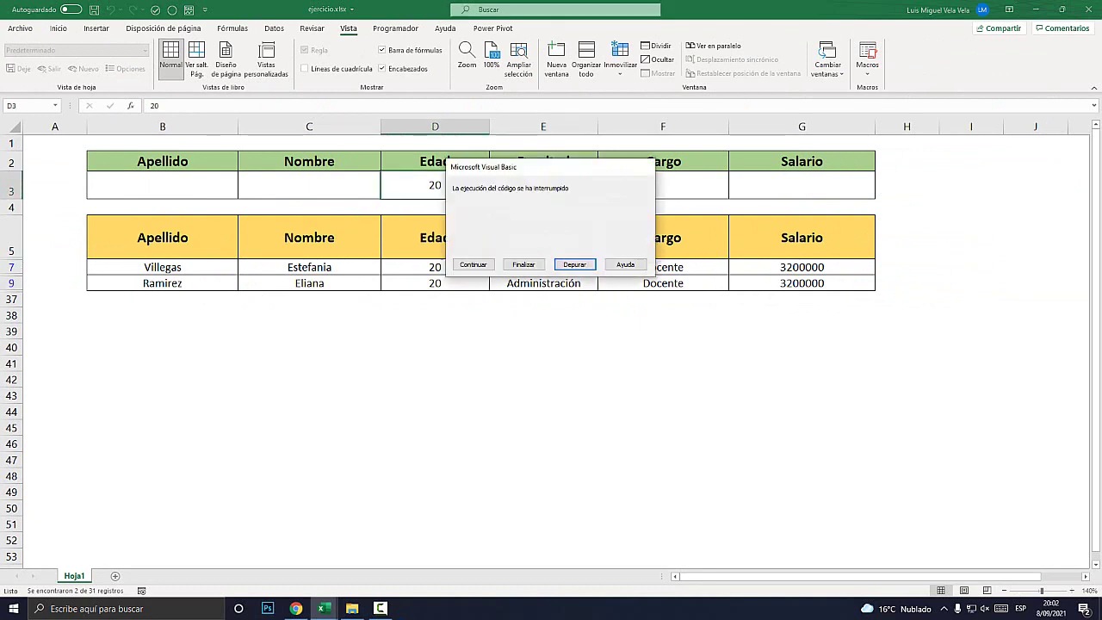
{"action": "key", "text": "Escape"}
{"action": "key", "text": "Delete"}
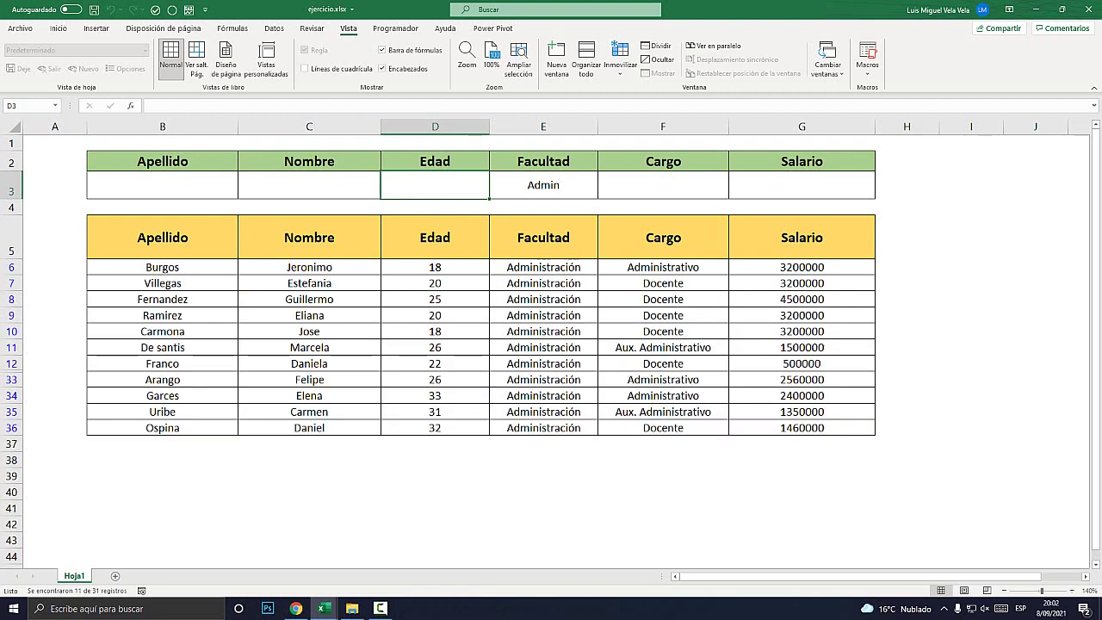
{"action": "key", "text": "Right"}
{"action": "key", "text": "Delete"}
{"action": "key", "text": "Right"}
{"action": "key", "text": "Right"}
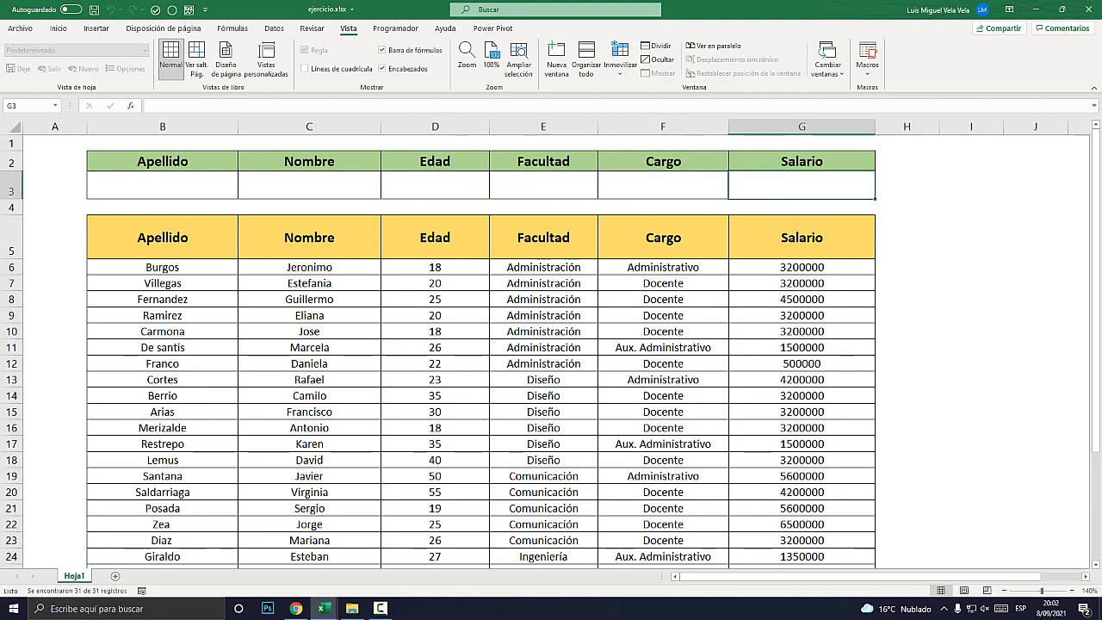
- Enter the Salario criterion >3200000 in cell G3
{"action": "key", "text": "super+plus"}
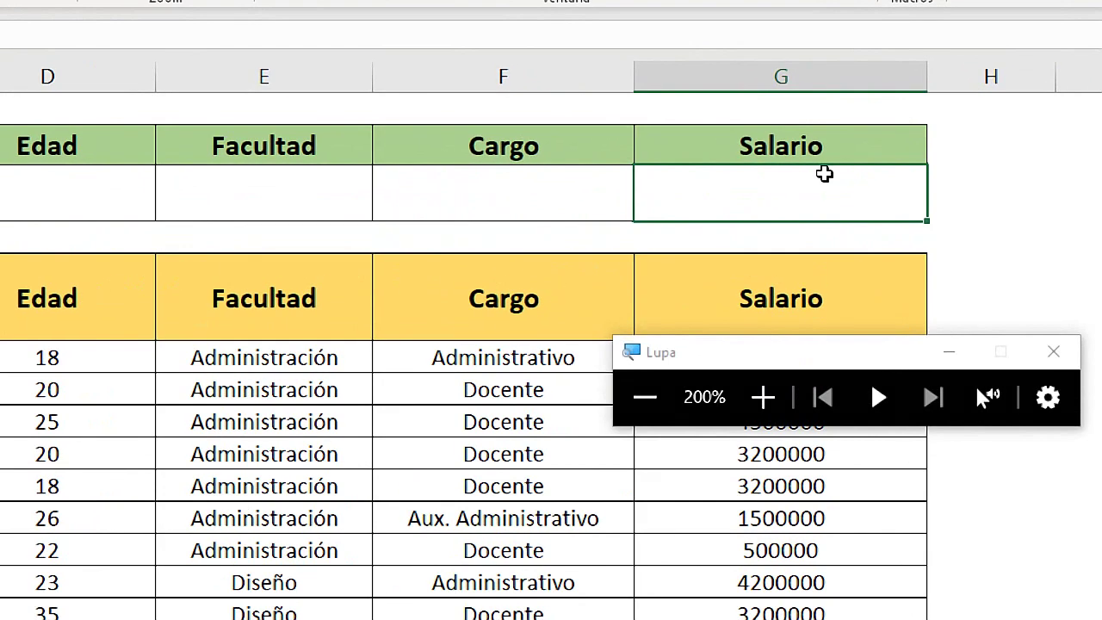
{"action": "mouse_move", "coordinate": [774, 353]}
{"action": "left_mouse_down"}
{"action": "mouse_move", "coordinate": [720, 347]}
{"action": "mouse_move", "coordinate": [244, 201]}
{"action": "left_mouse_up"}
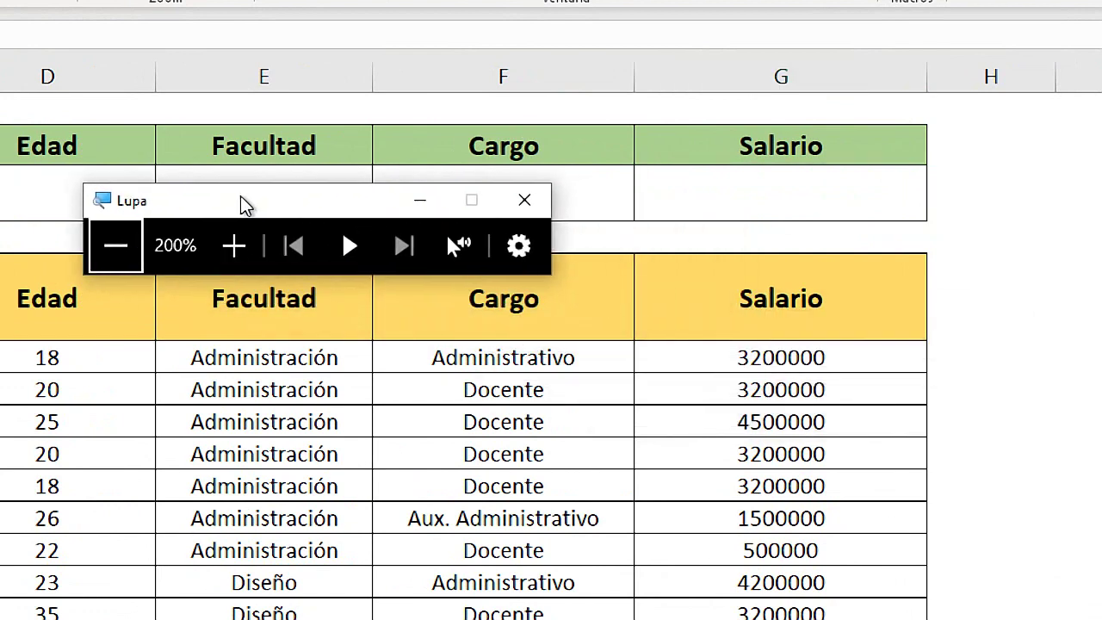
{"action": "left_click", "coordinate": [769, 193]}
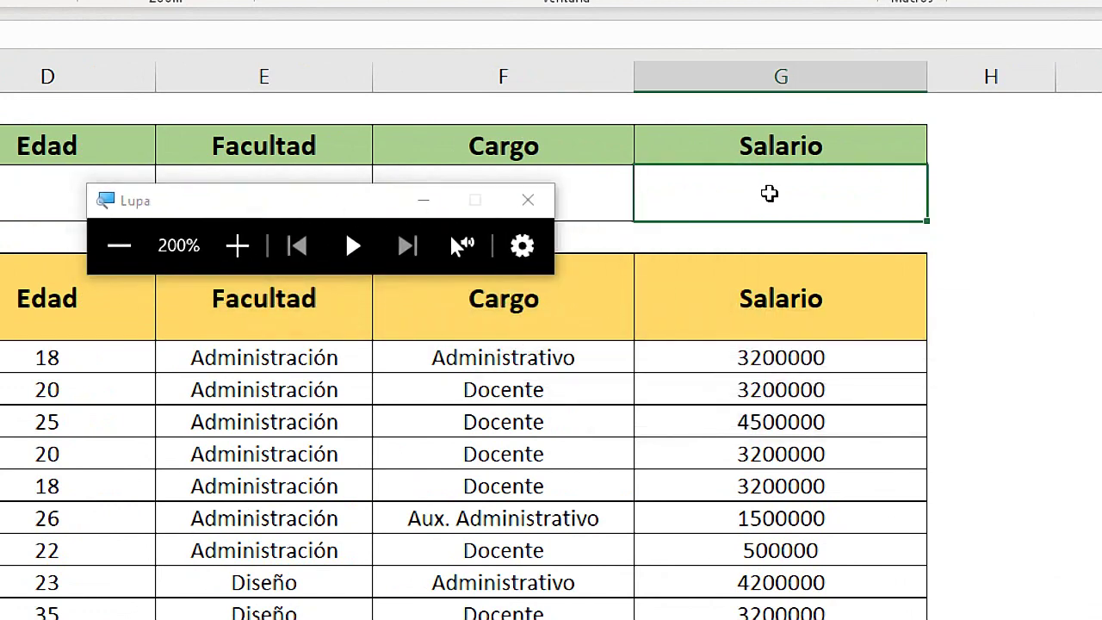
{"action": "double_click", "coordinate": [769, 194]}
{"action": "type", "text": ">"}
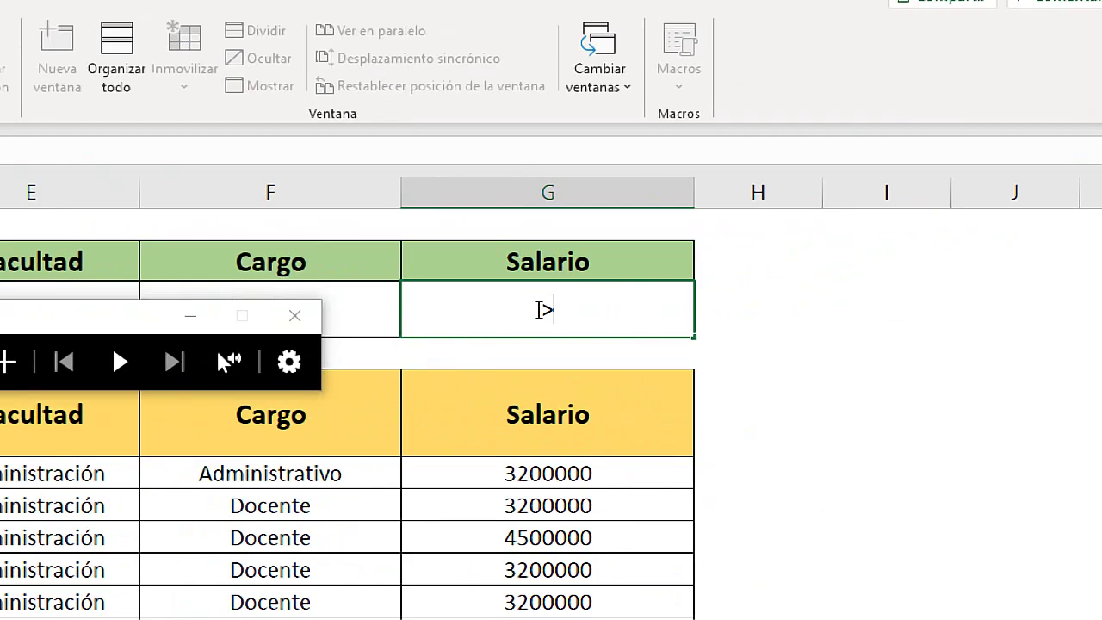
{"action": "type", "text": "320"}
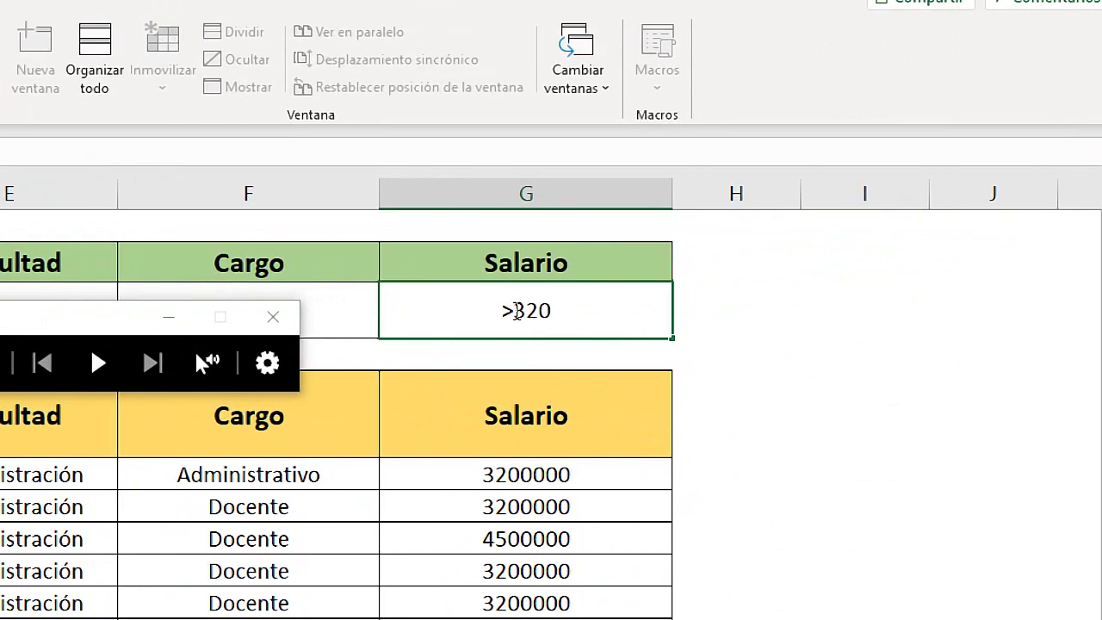
{"action": "type", "text": "0000"}
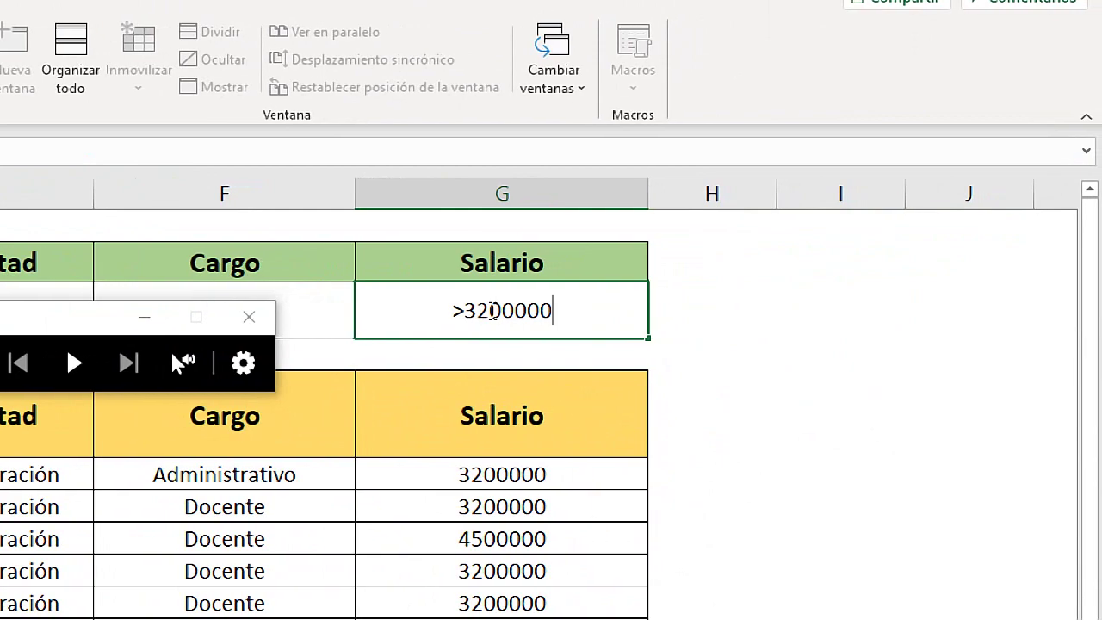
{"action": "key", "text": "super+Escape"}
{"action": "key", "text": "Return"}
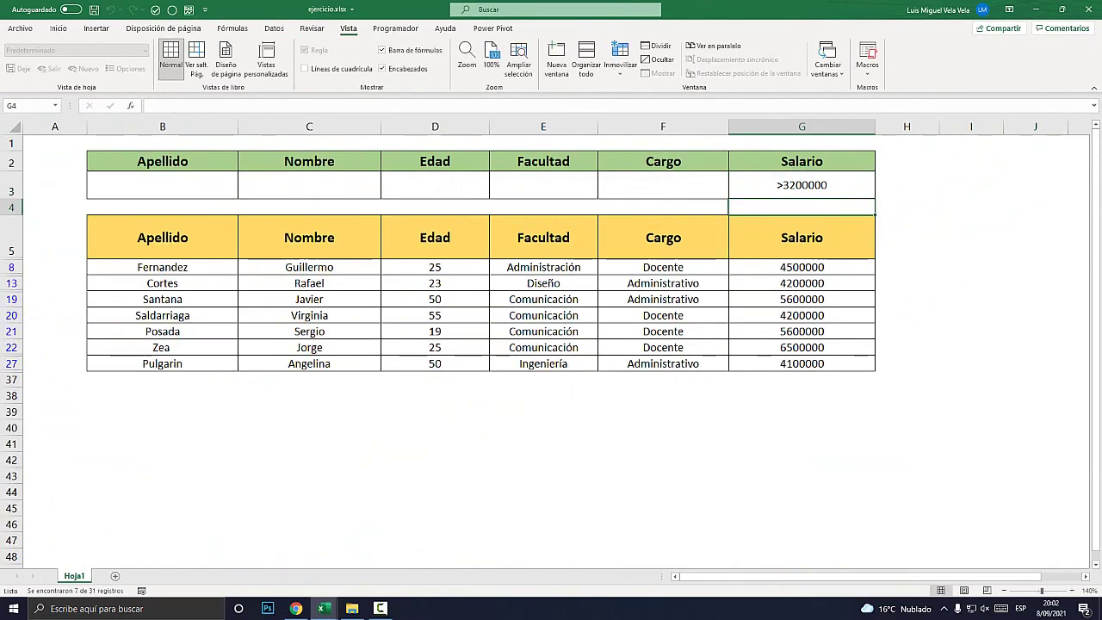
- Re-edit and recommit the G3 salary criterion, leaving seven matching records
{"action": "key", "text": "Up"}
{"action": "key", "text": "F2"}
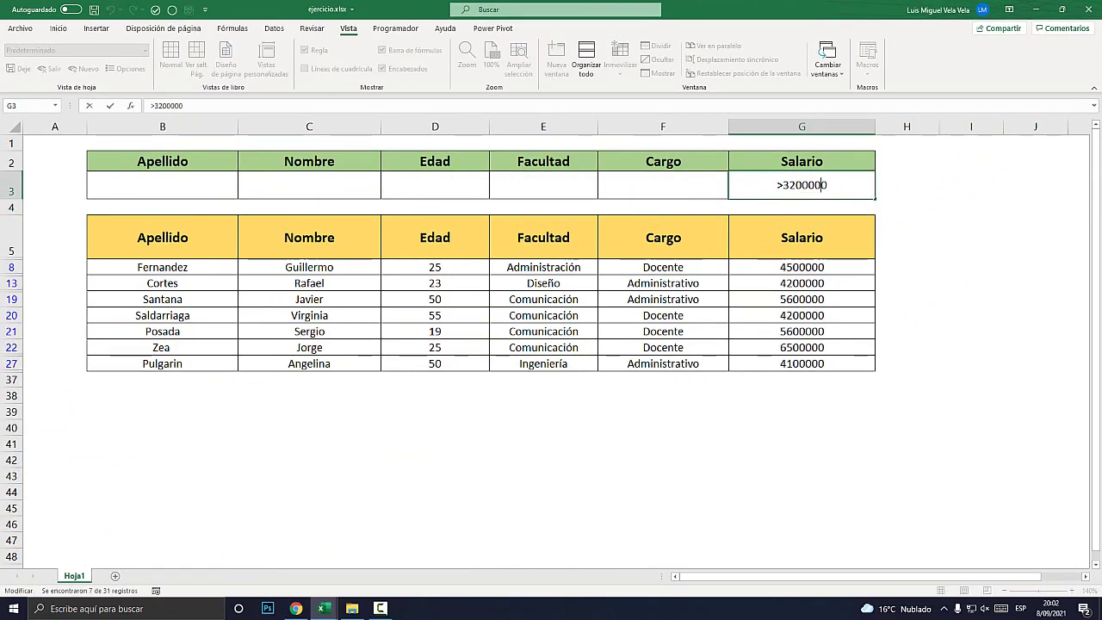
{"action": "key", "text": "super+plus"}
{"action": "left_click_drag", "start_coordinate": [826, 186], "coordinate": [758, 189]}
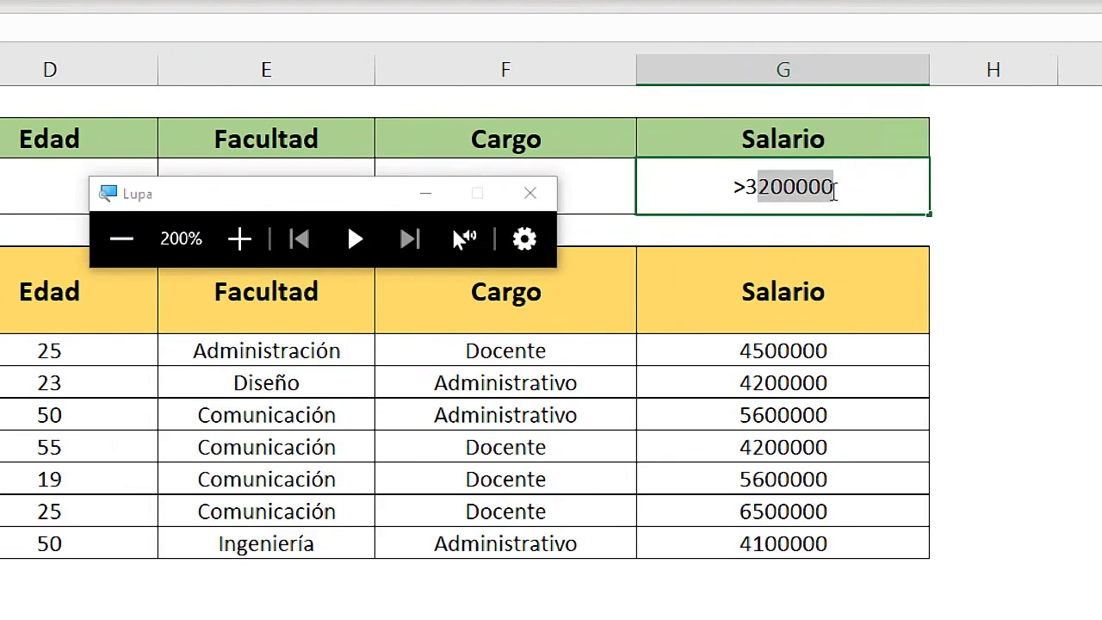
{"action": "left_click", "coordinate": [835, 191]}
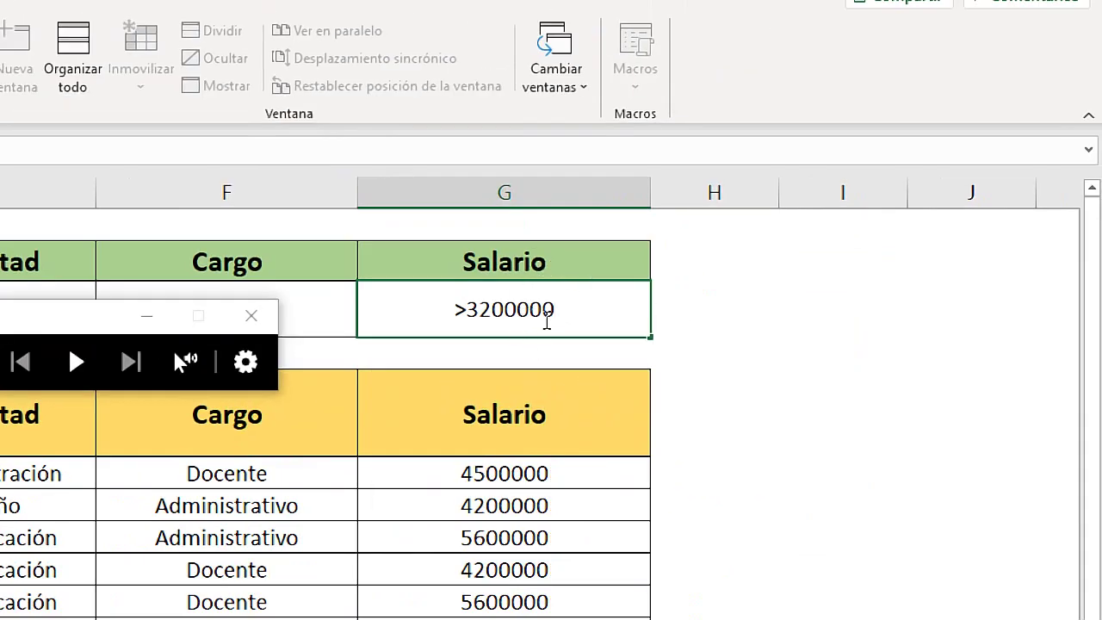
{"action": "key", "text": "super+minus"}
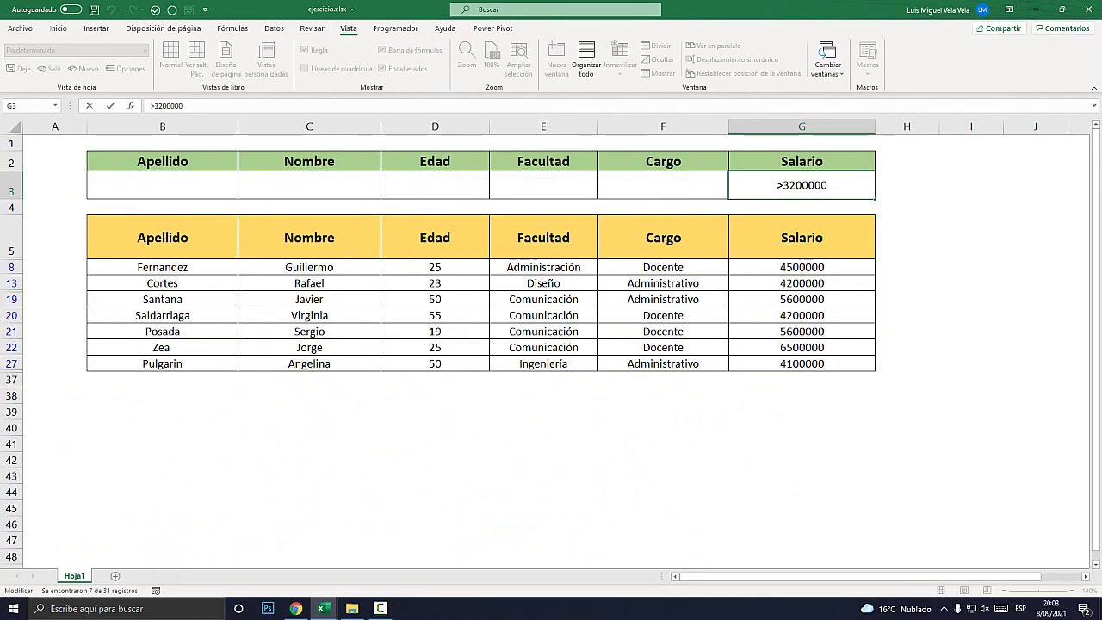
{"action": "key", "text": "Return"}
{"action": "left_click", "coordinate": [826, 267]}
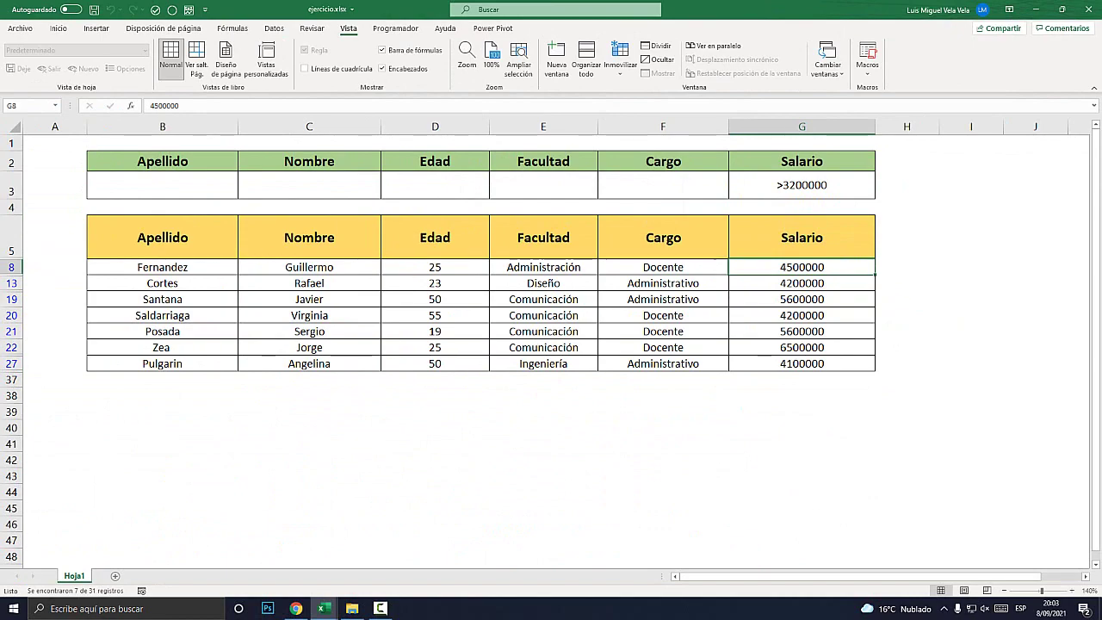
- End the interrupted macro with Finalizar and clear the salary criterion in G3
{"action": "key", "text": "super+plus"}
{"action": "key", "text": "super+Escape"}
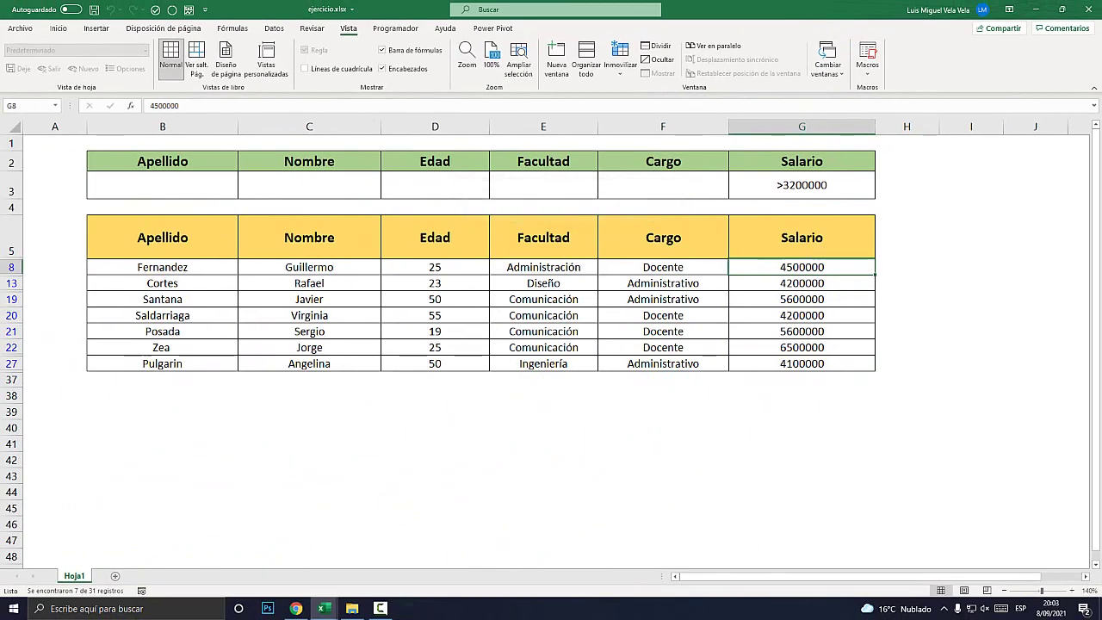
{"action": "key", "text": "Left"}
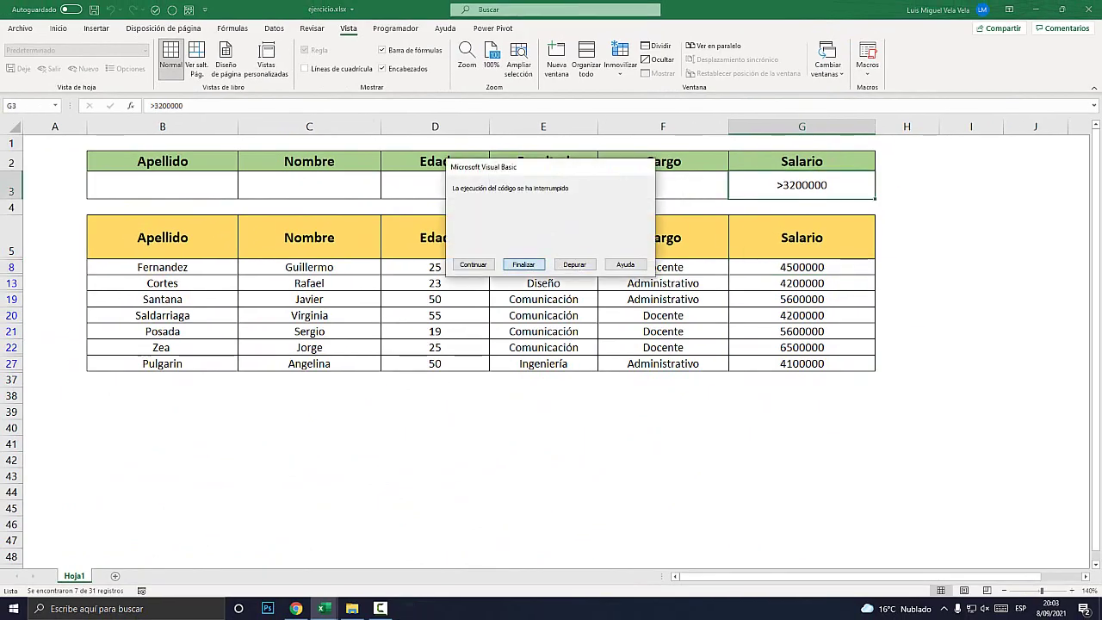
{"action": "key", "text": "Return"}
{"action": "key", "text": "Delete"}
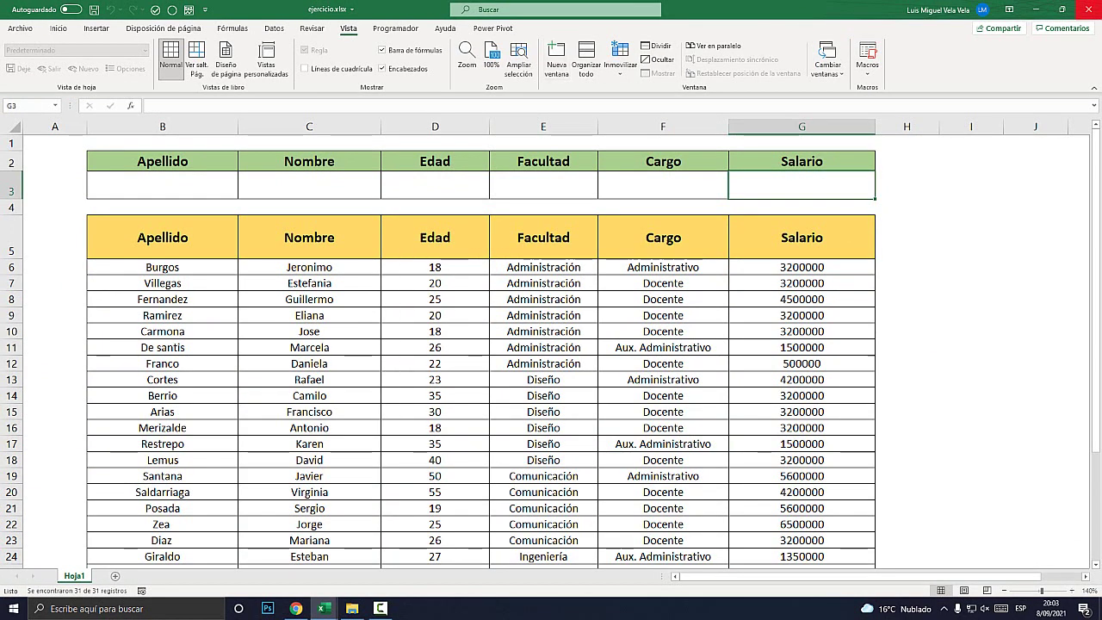
- Close the workbook without saving and open ejercicio_para_practica.xlsx
{"action": "left_click", "coordinate": [1083, 10]}
{"action": "left_click", "coordinate": [603, 317]}
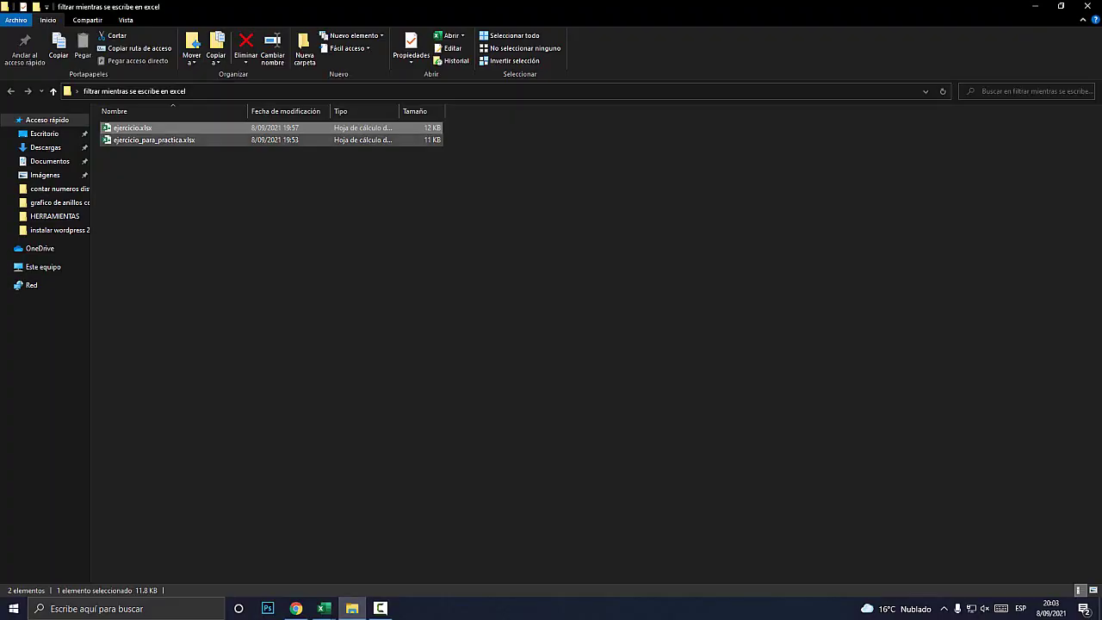
{"action": "left_click", "coordinate": [153, 139]}
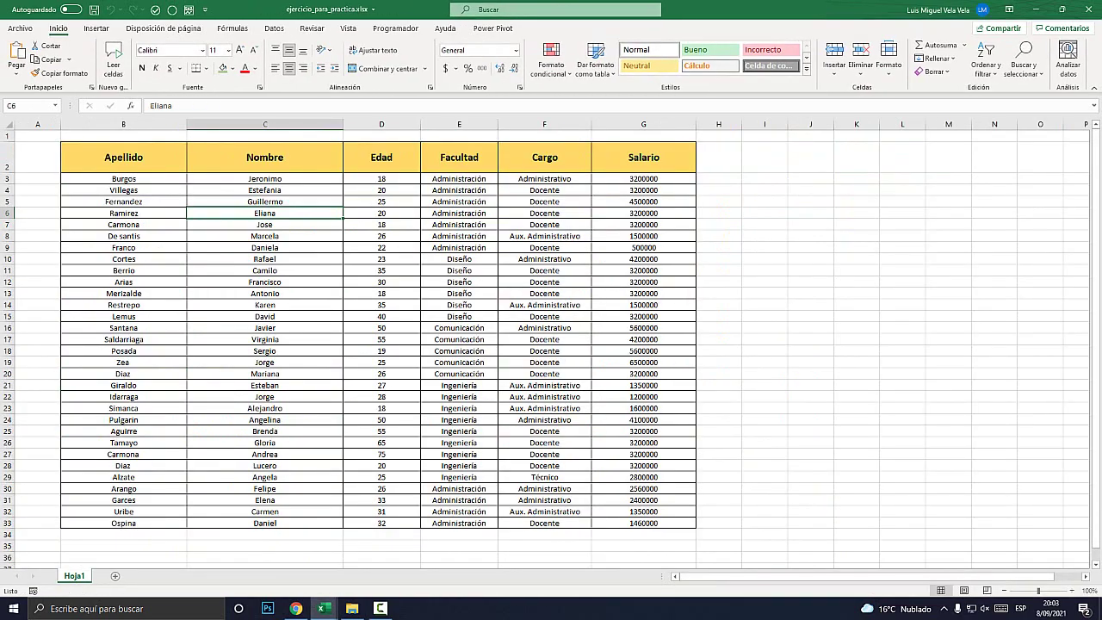
- Narrow each of columns B, C, D, E, F and G to fit their contents
{"action": "scroll", "coordinate": [551, 345], "scroll_direction": "up", "scroll_amount": 4, "text": "ctrl"}
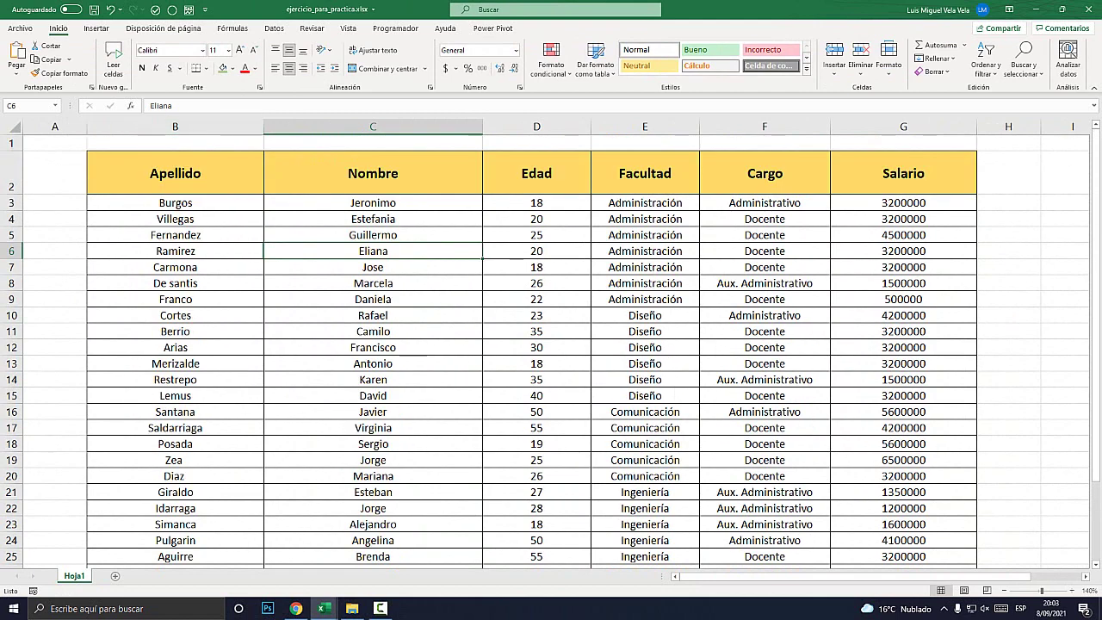
{"action": "left_click_drag", "start_coordinate": [264, 127], "coordinate": [203, 127]}
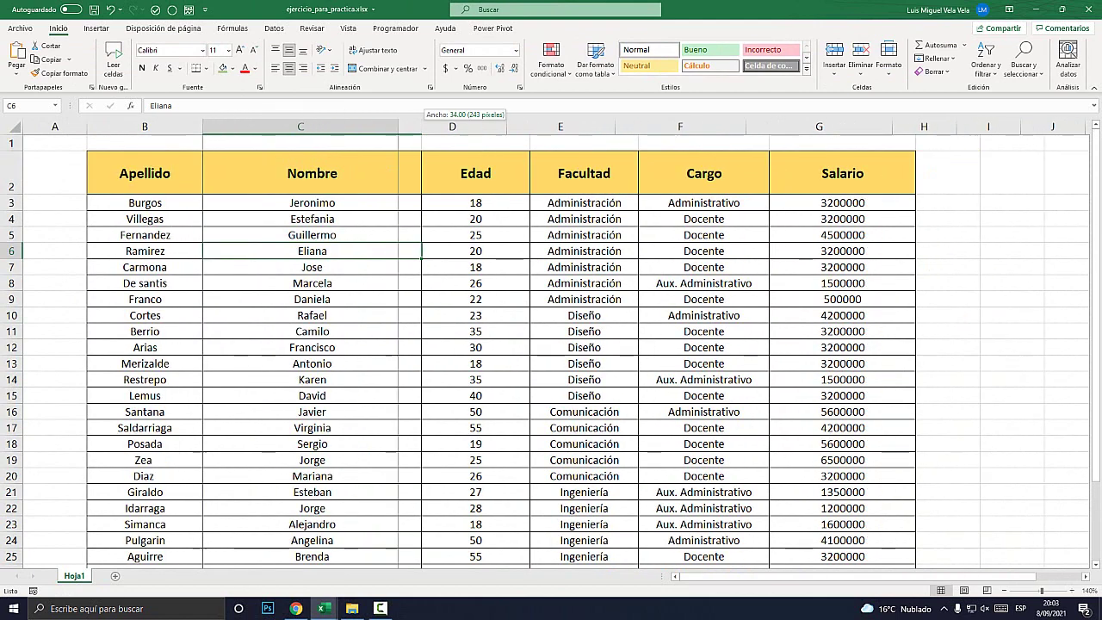
{"action": "left_click_drag", "start_coordinate": [421, 127], "coordinate": [353, 127]}
{"action": "left_click_drag", "start_coordinate": [463, 127], "coordinate": [432, 127]}
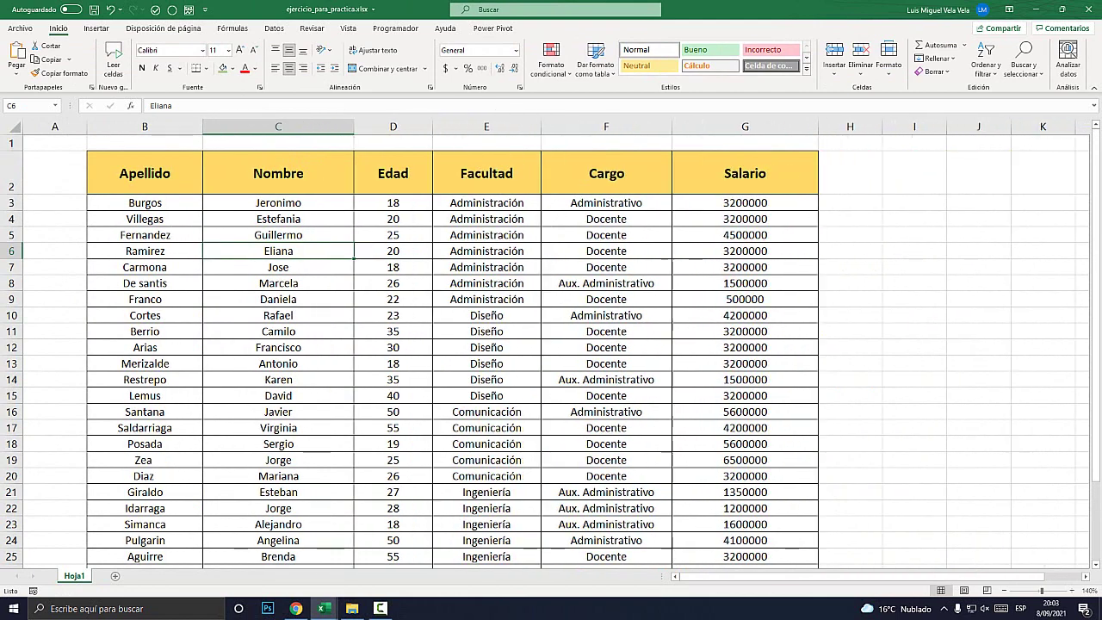
{"action": "left_click_drag", "start_coordinate": [541, 126], "coordinate": [528, 127]}
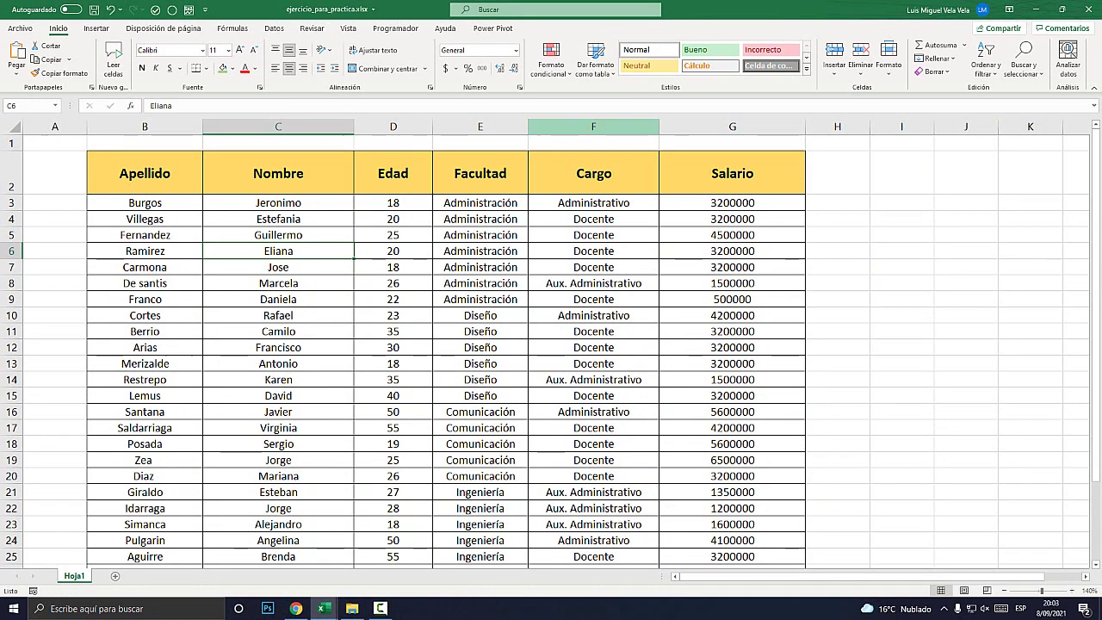
{"action": "left_click_drag", "start_coordinate": [659, 127], "coordinate": [634, 126]}
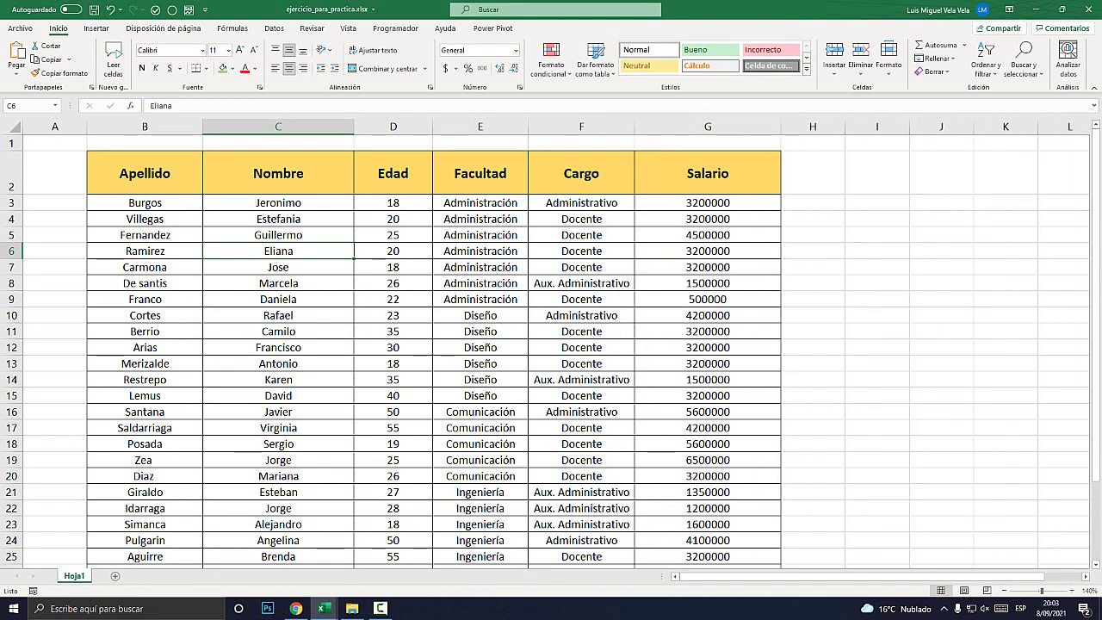
{"action": "left_click_drag", "start_coordinate": [781, 127], "coordinate": [735, 127]}
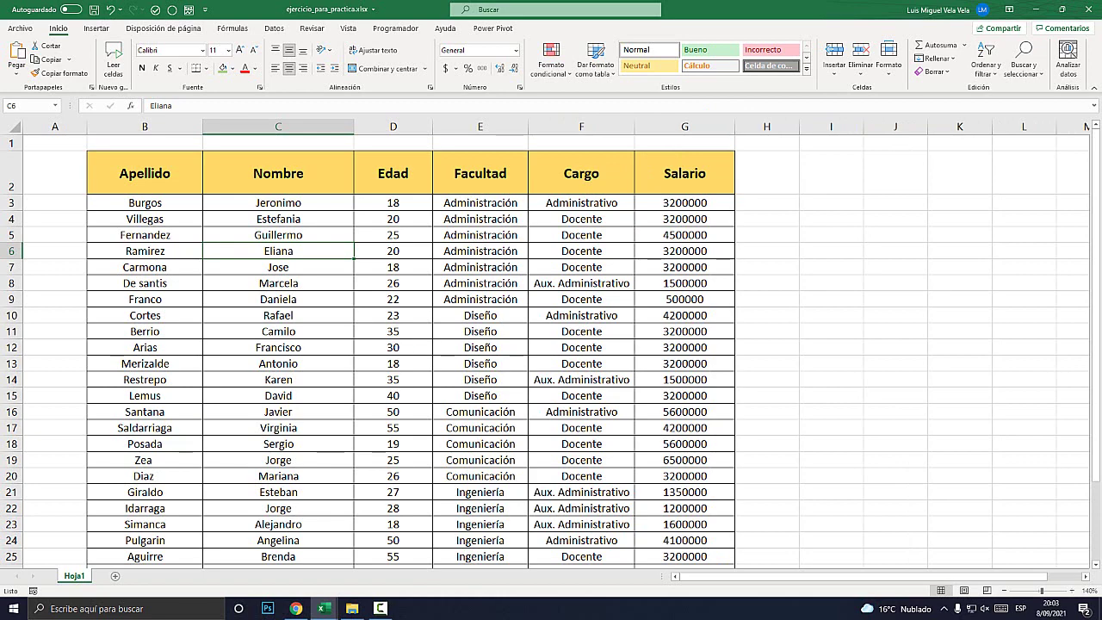
{"action": "scroll", "coordinate": [551, 345], "scroll_direction": "down", "scroll_amount": 4}
{"action": "scroll", "coordinate": [551, 344], "scroll_direction": "up", "scroll_amount": 4}
- Start Guardar como and set the save location to the Escritorio folder
{"action": "key", "text": "super+plus"}
{"action": "left_click", "coordinate": [39, 54]}
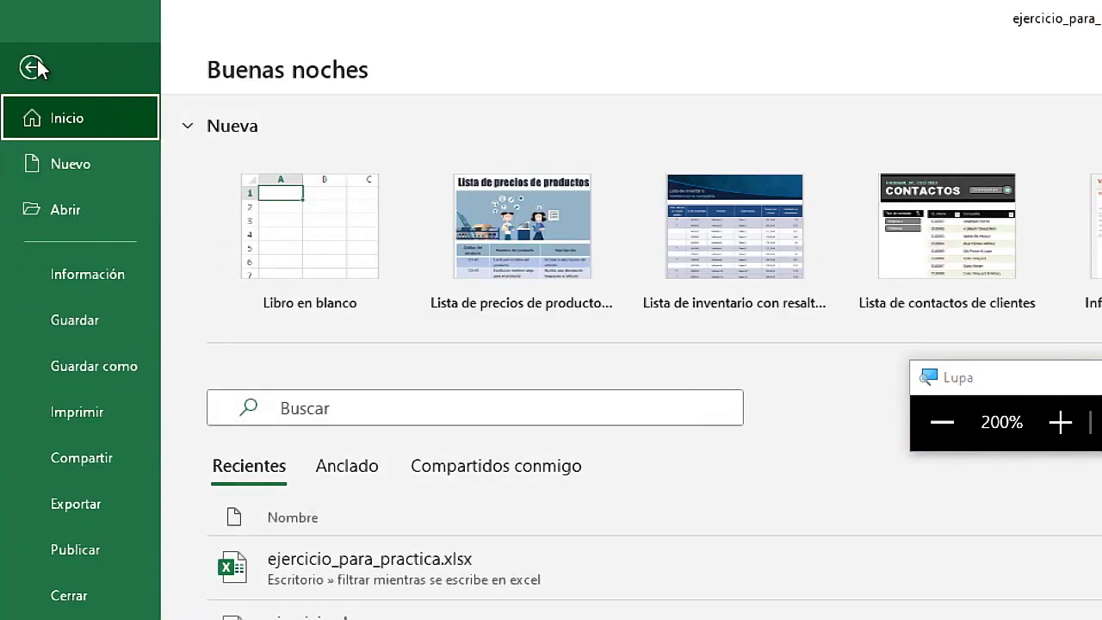
{"action": "left_click", "coordinate": [94, 368]}
{"action": "left_click", "coordinate": [303, 454]}
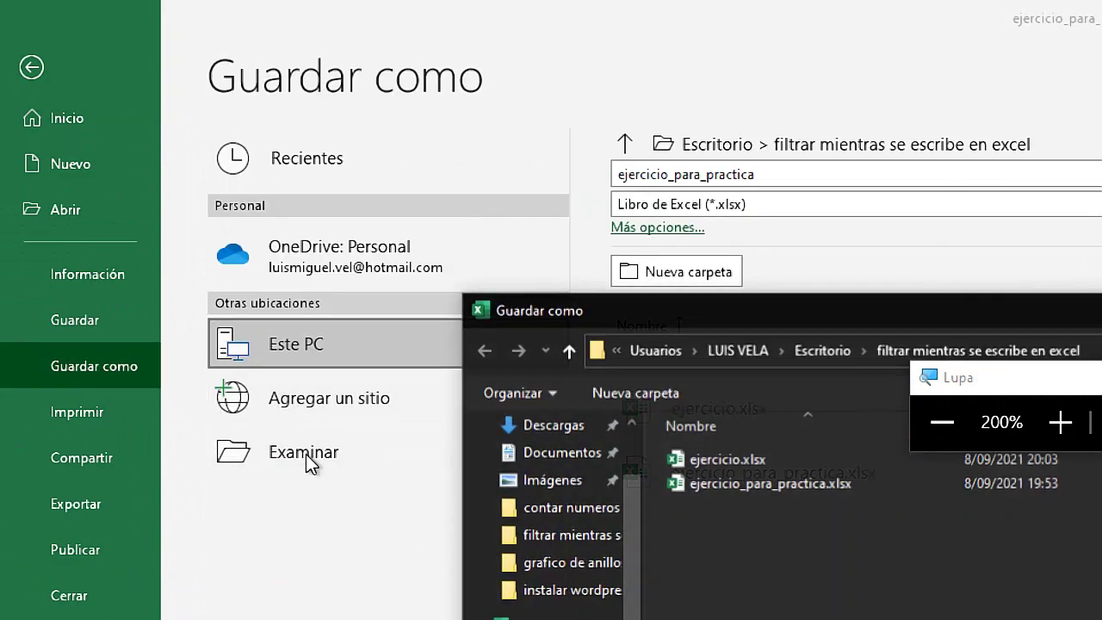
{"action": "key", "text": "super+Escape"}
{"action": "left_click", "coordinate": [345, 174]}
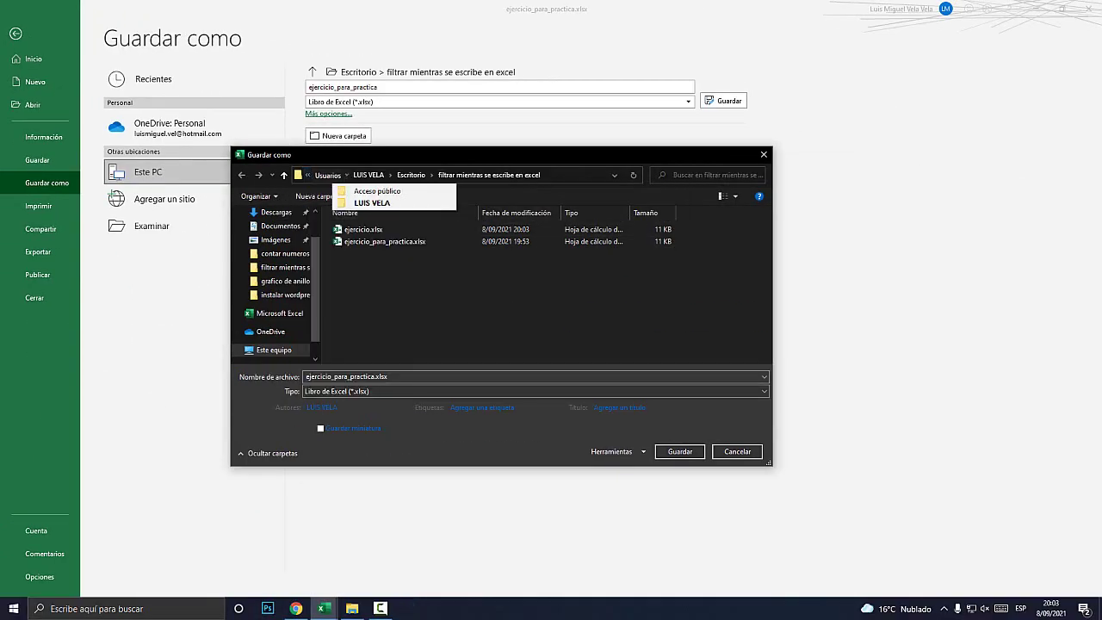
{"action": "left_click", "coordinate": [308, 175]}
{"action": "left_click", "coordinate": [336, 215]}
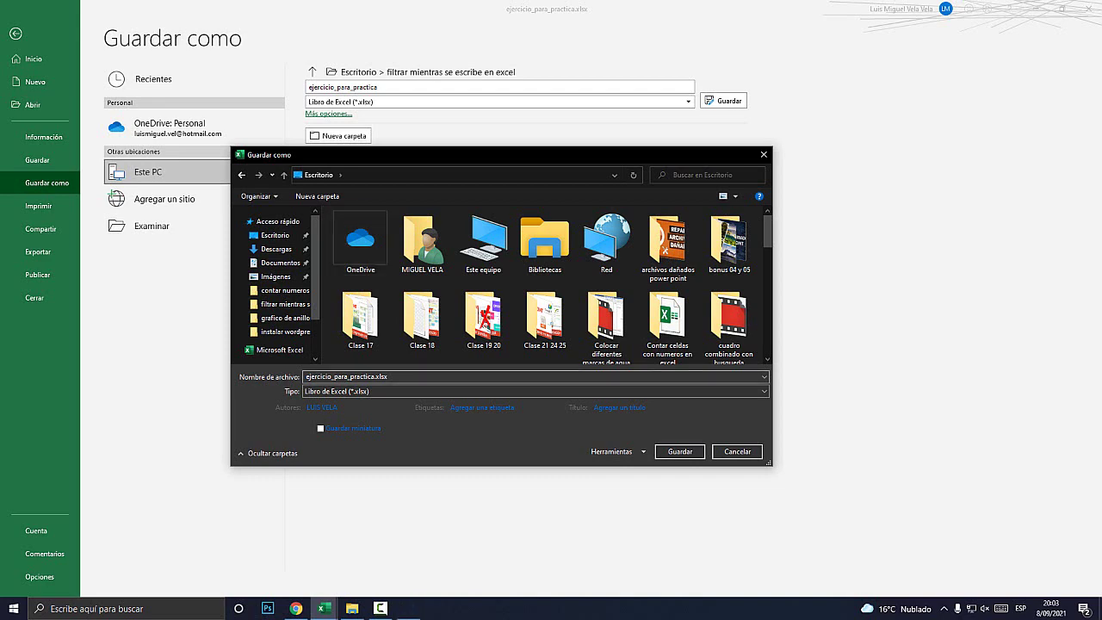
- Choose Libro de Excel habilitado para macros (*.xlsm) as the type and save
{"action": "key", "text": "super+plus"}
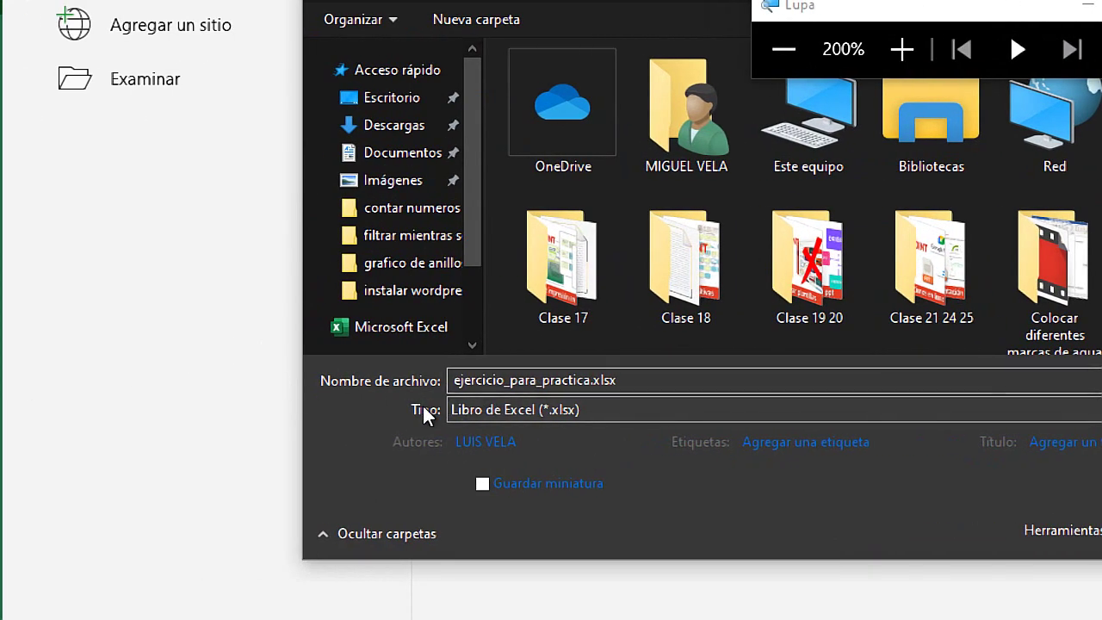
{"action": "left_click", "coordinate": [486, 411]}
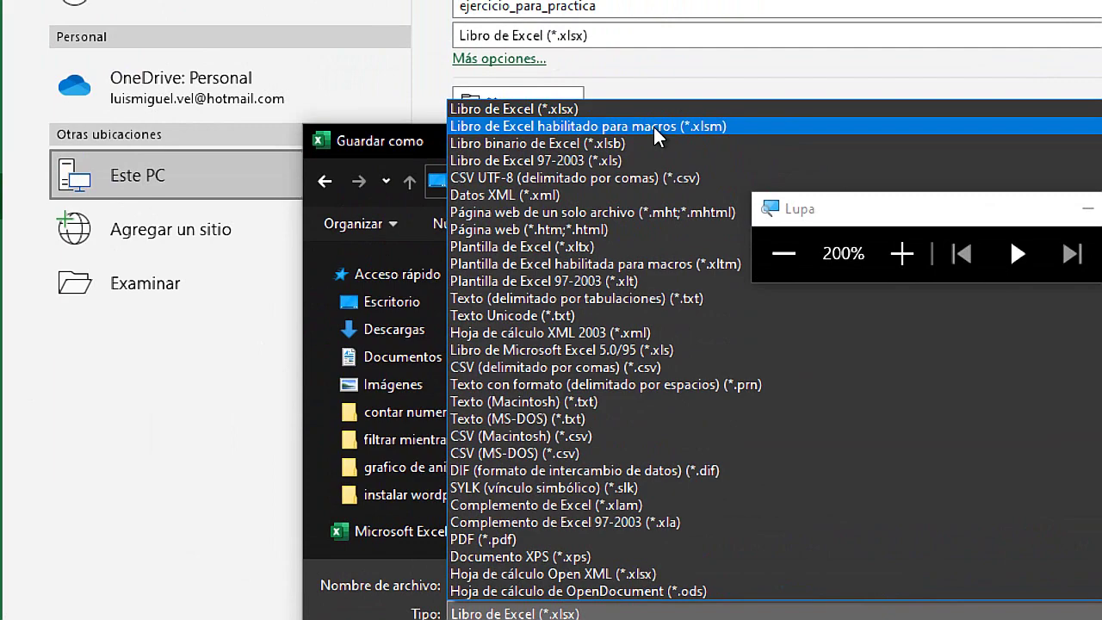
{"action": "left_click", "coordinate": [654, 128]}
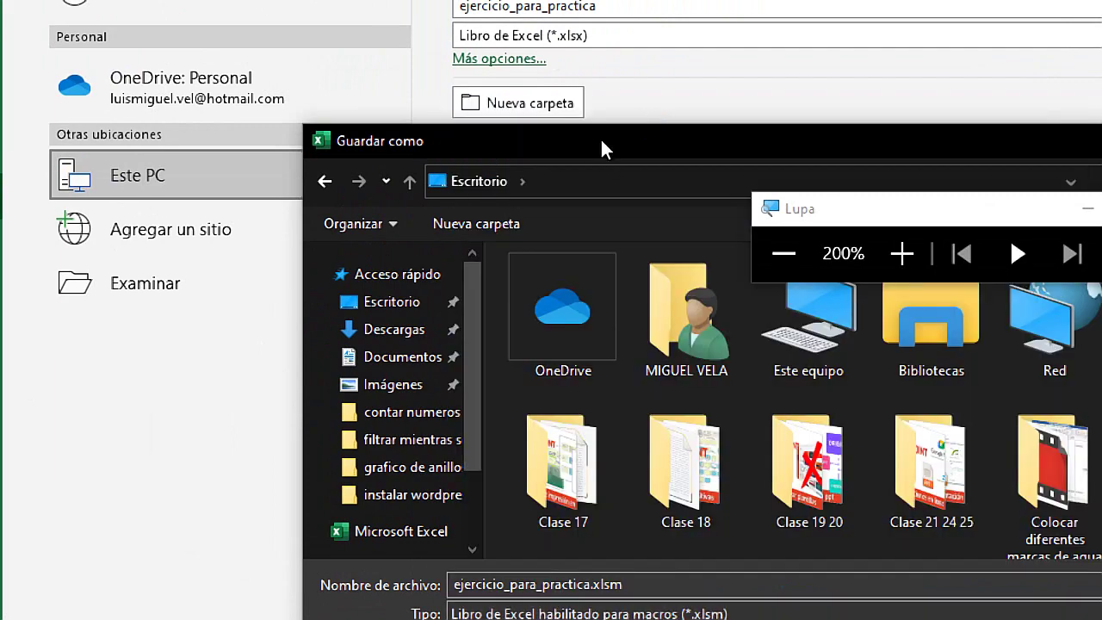
{"action": "key", "text": "super+Escape"}
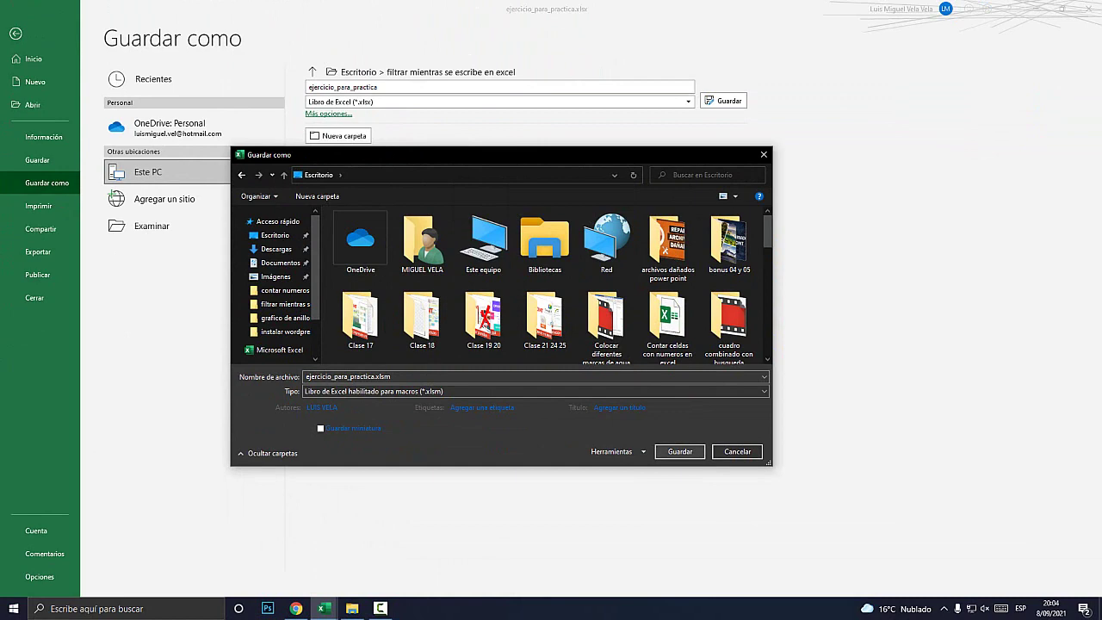
{"action": "left_click", "coordinate": [681, 451]}
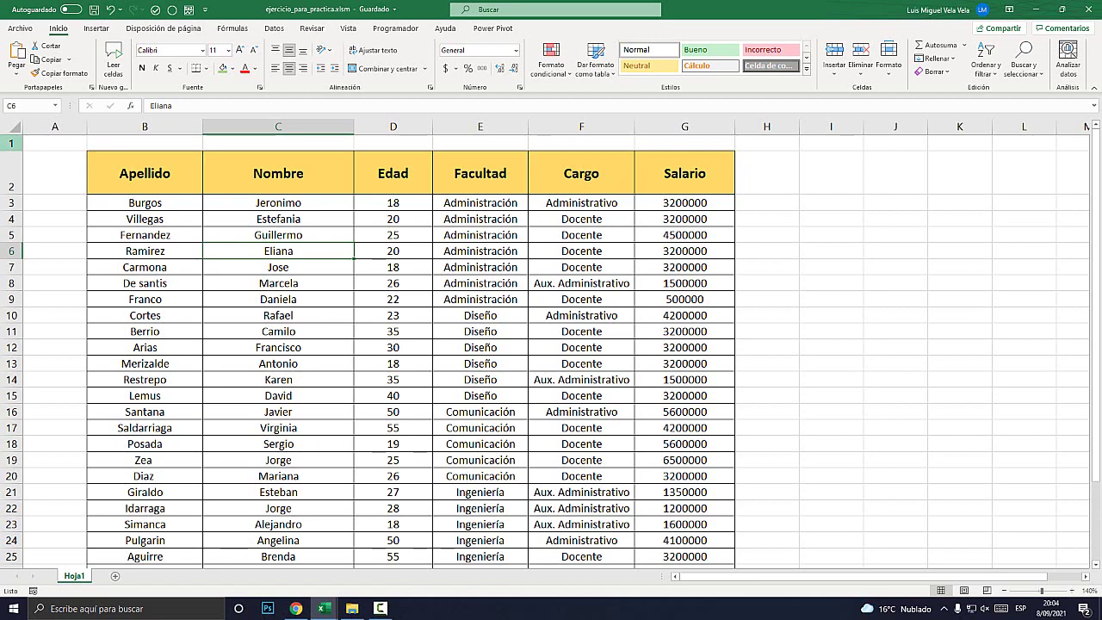
- Insert three blank rows above row 1 so the table header moves to row 5
{"action": "key", "text": "super+plus"}
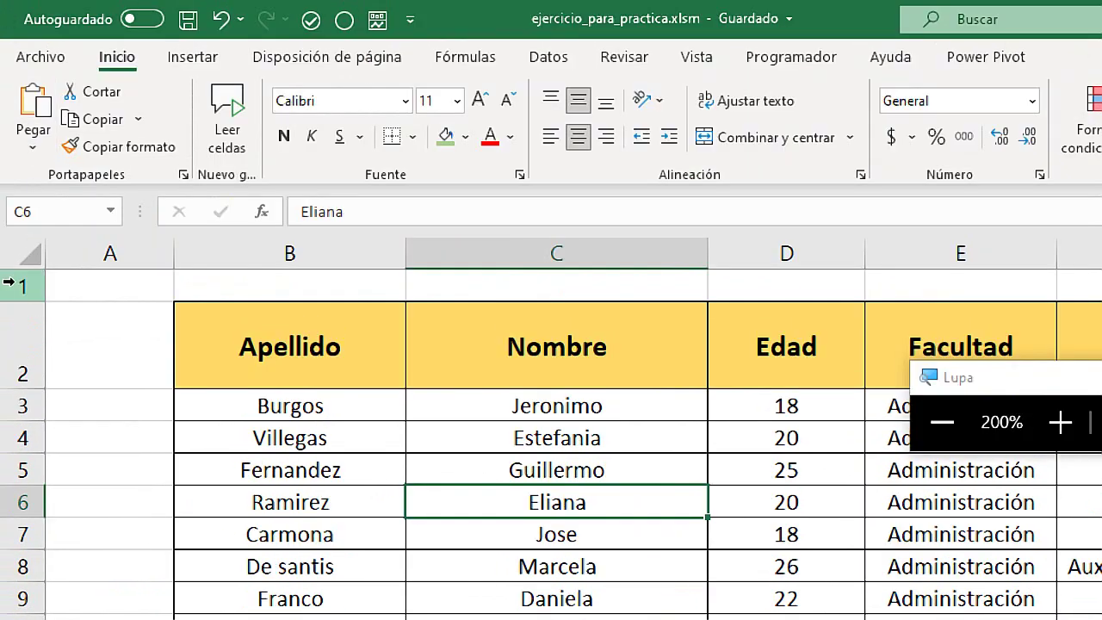
{"action": "left_click", "coordinate": [14, 286]}
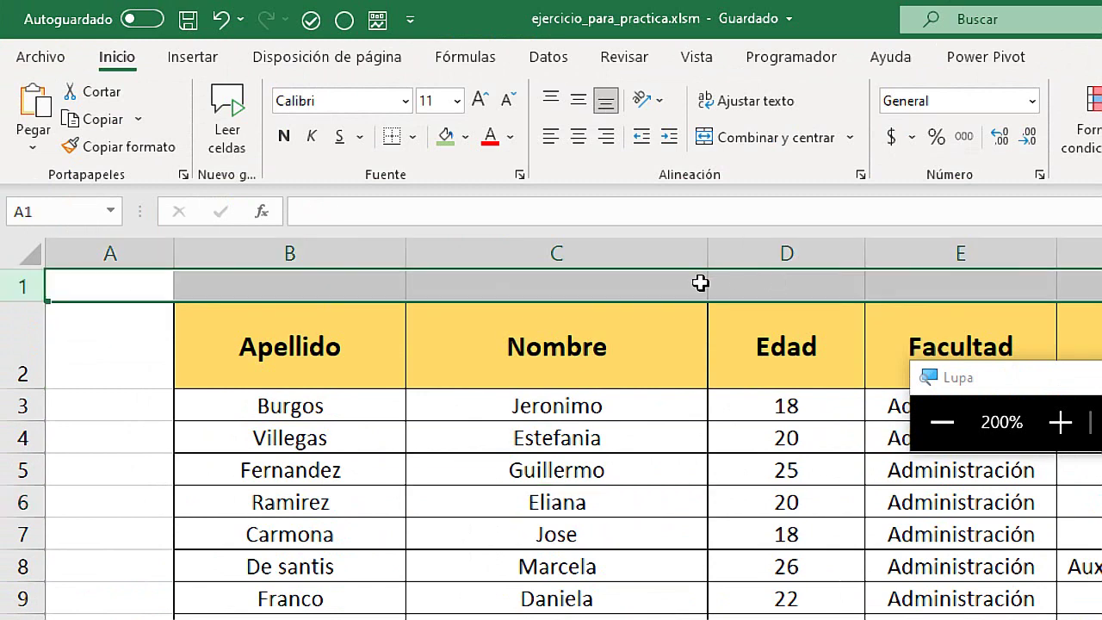
{"action": "right_click", "coordinate": [26, 286]}
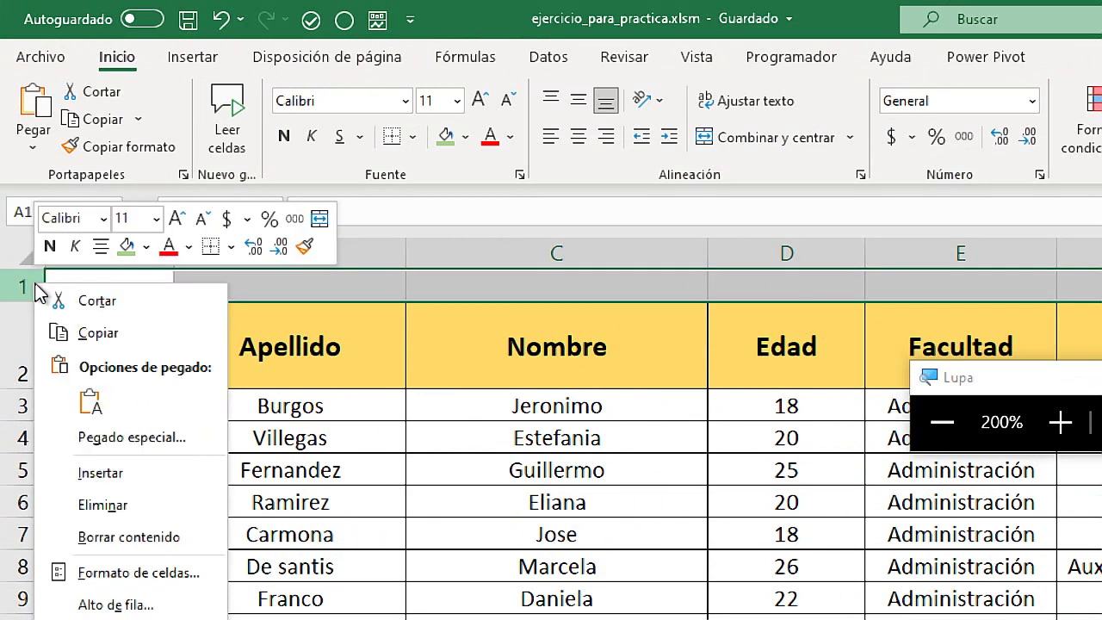
{"action": "left_click", "coordinate": [103, 470]}
{"action": "right_click", "coordinate": [22, 286]}
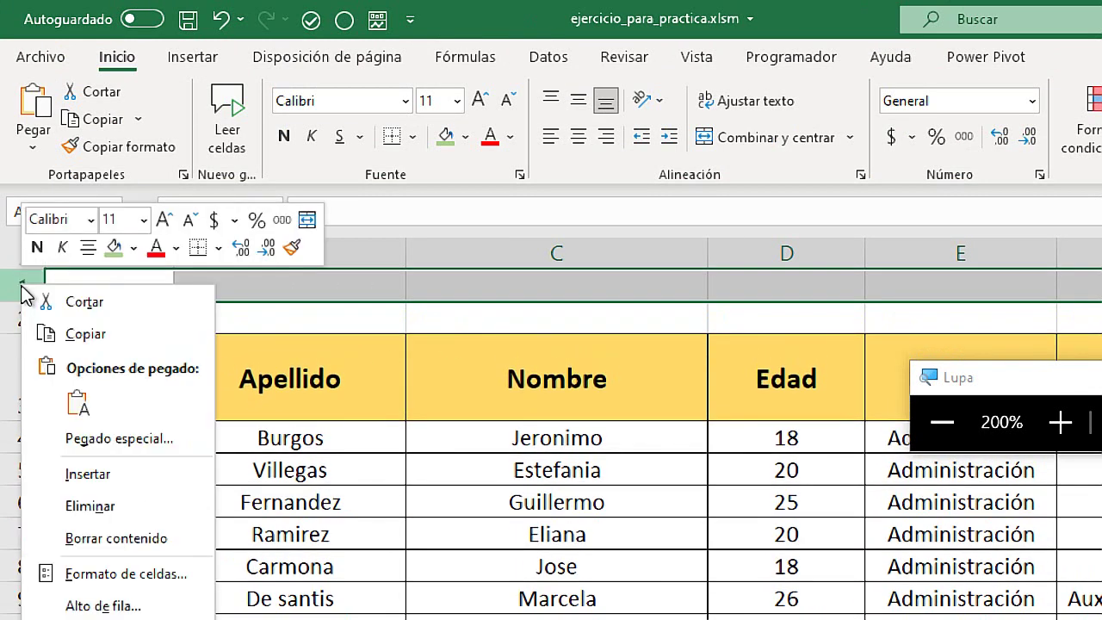
{"action": "left_click", "coordinate": [105, 472]}
{"action": "right_click", "coordinate": [6, 284]}
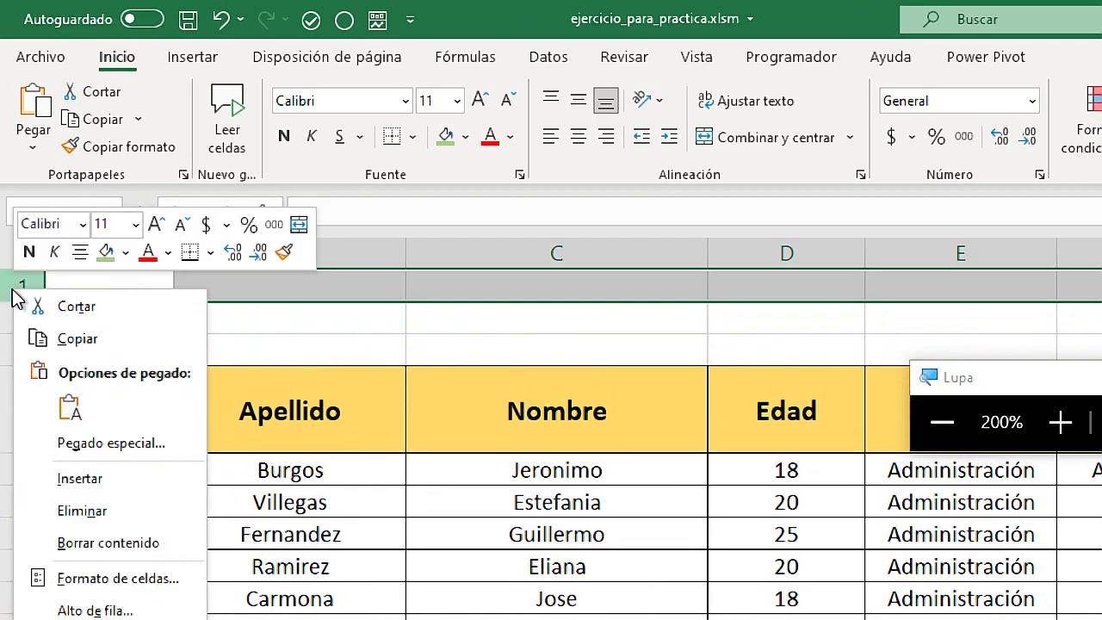
{"action": "left_click", "coordinate": [76, 474]}
- Select the Apellido and Nombre header cells in row 5
{"action": "left_click", "coordinate": [224, 323]}
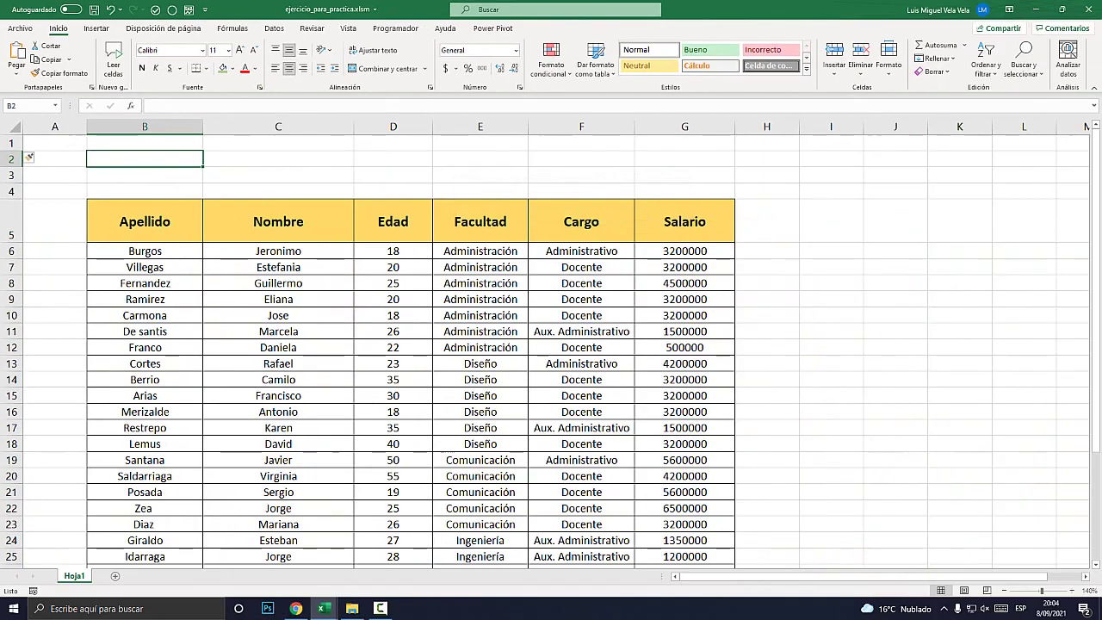
{"action": "left_click", "coordinate": [145, 222]}
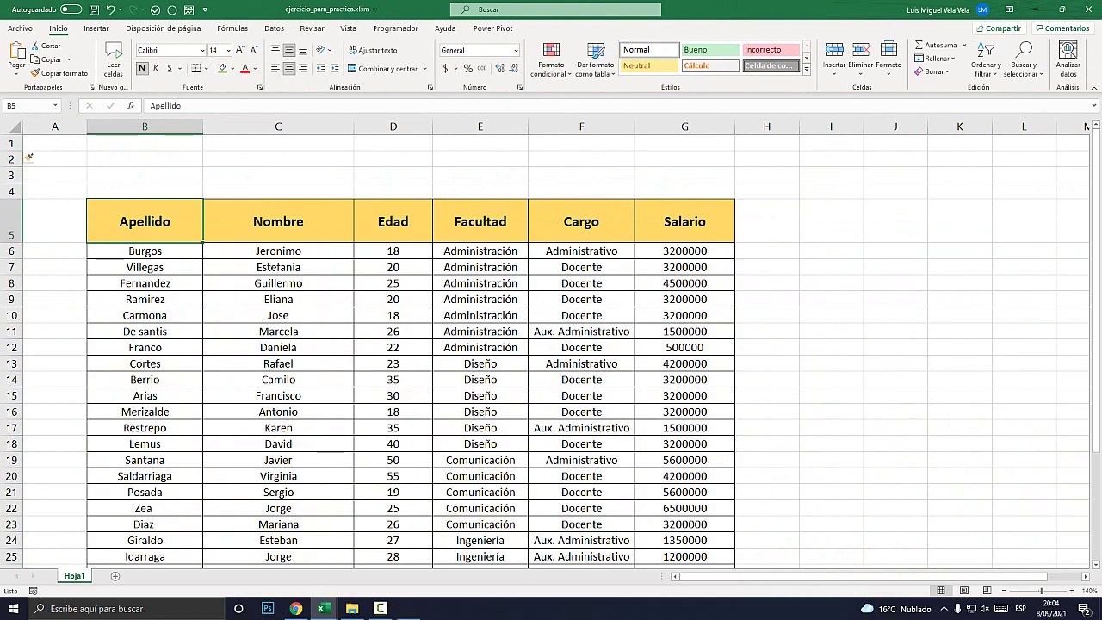
{"action": "key", "text": "super+plus"}
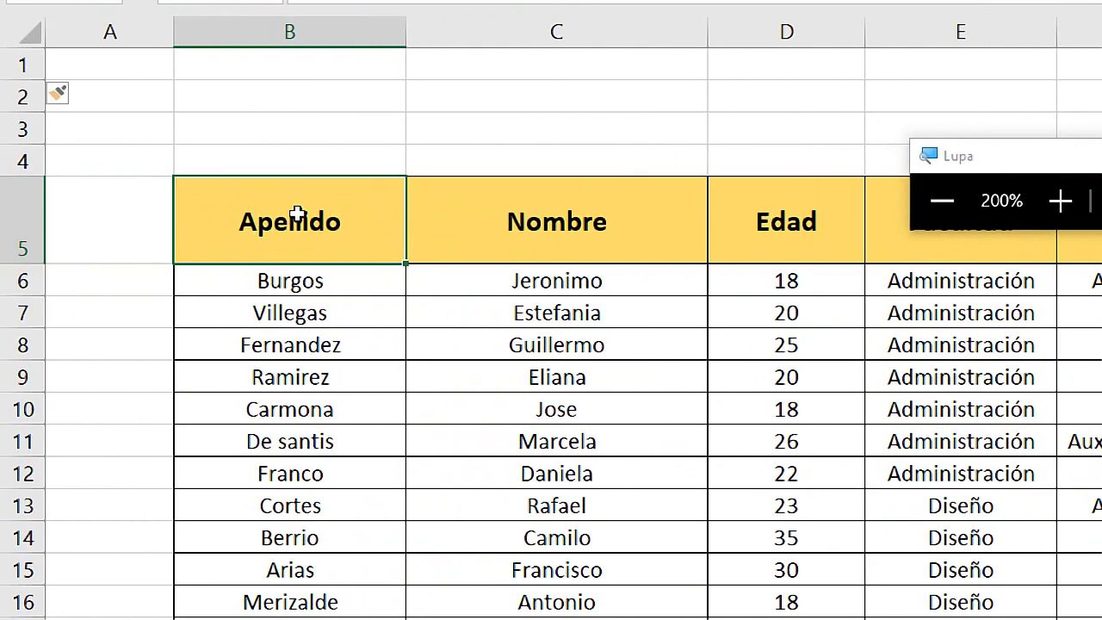
{"action": "left_click_drag", "start_coordinate": [295, 217], "coordinate": [482, 211]}
{"action": "key", "text": "super+Escape"}
- Copy headers B5:G5 and paste them into B2 as values only (Pegar valores)
{"action": "left_click_drag", "start_coordinate": [345, 222], "coordinate": [672, 222]}
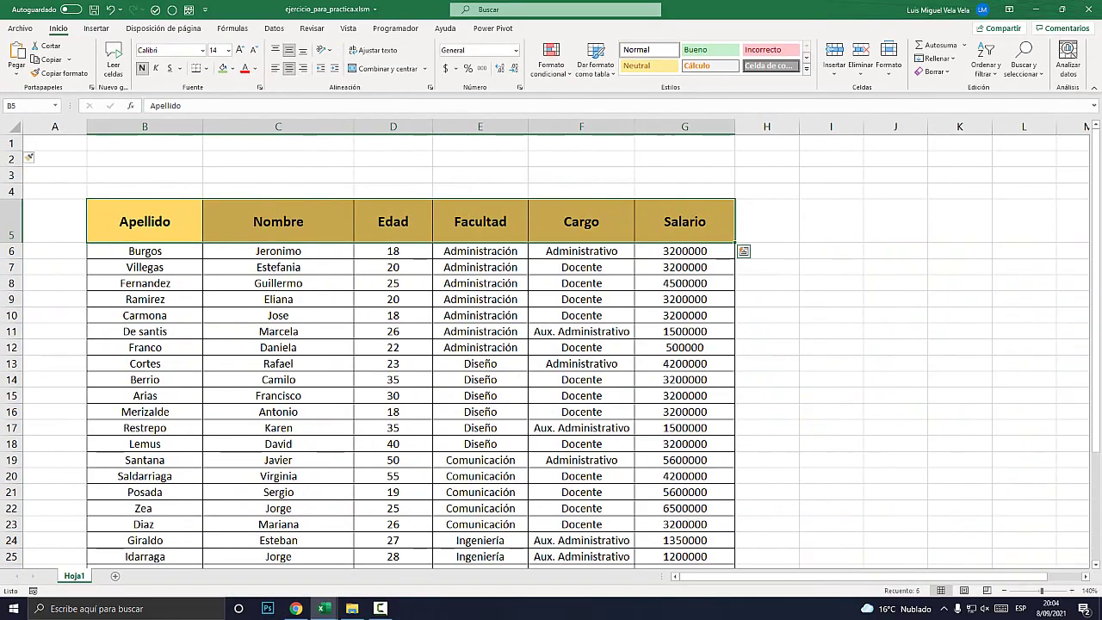
{"action": "right_click", "coordinate": [671, 217]}
{"action": "left_click", "coordinate": [702, 241]}
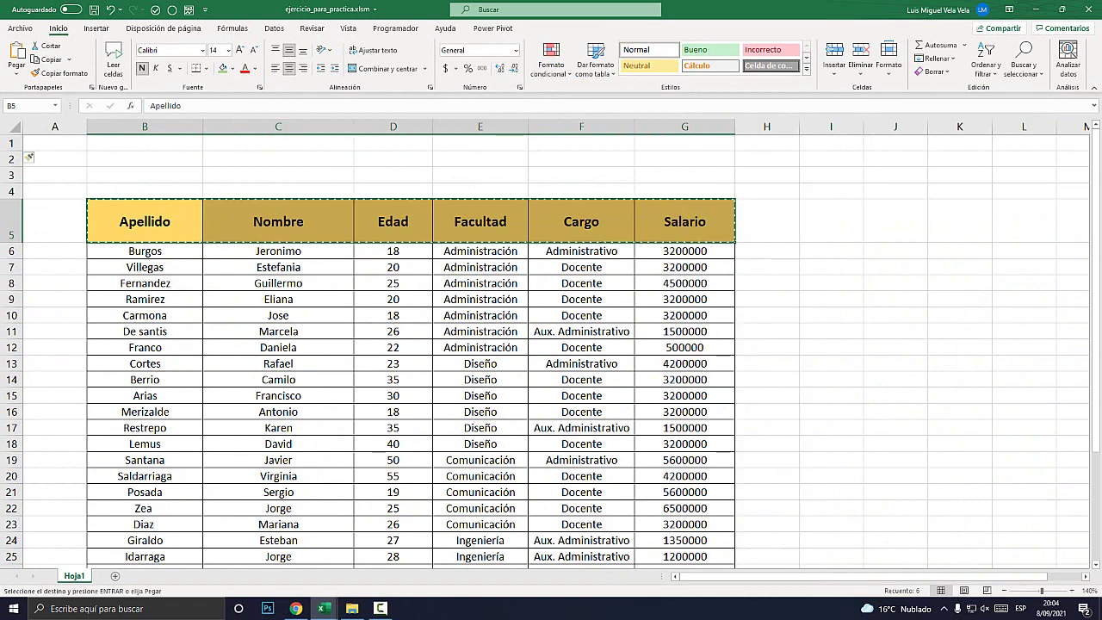
{"action": "left_click", "coordinate": [144, 158]}
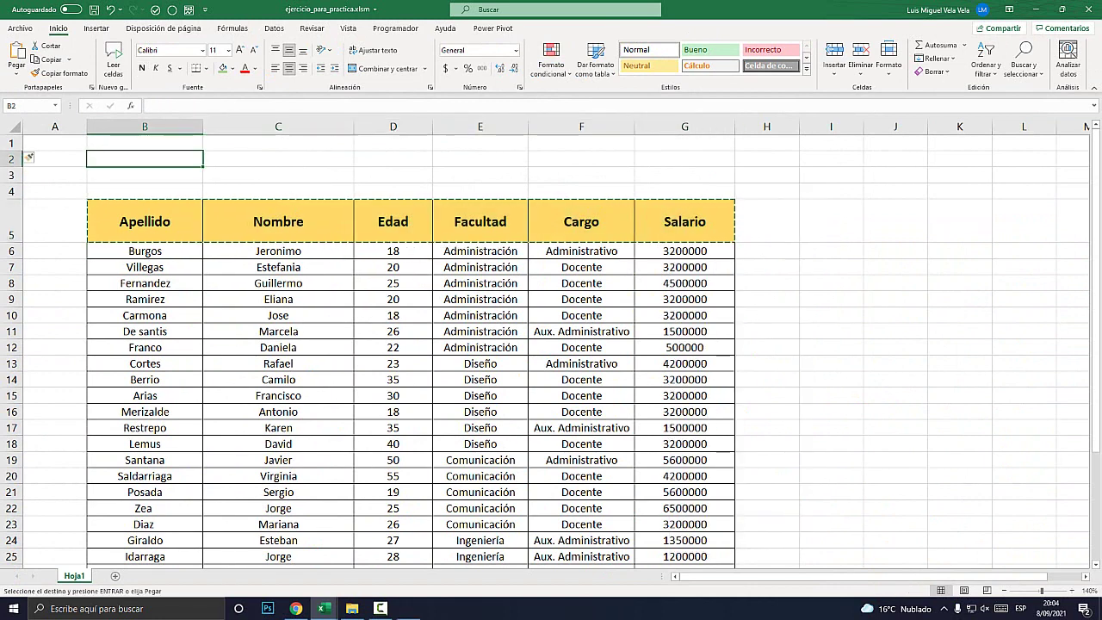
{"action": "key", "text": "super+plus"}
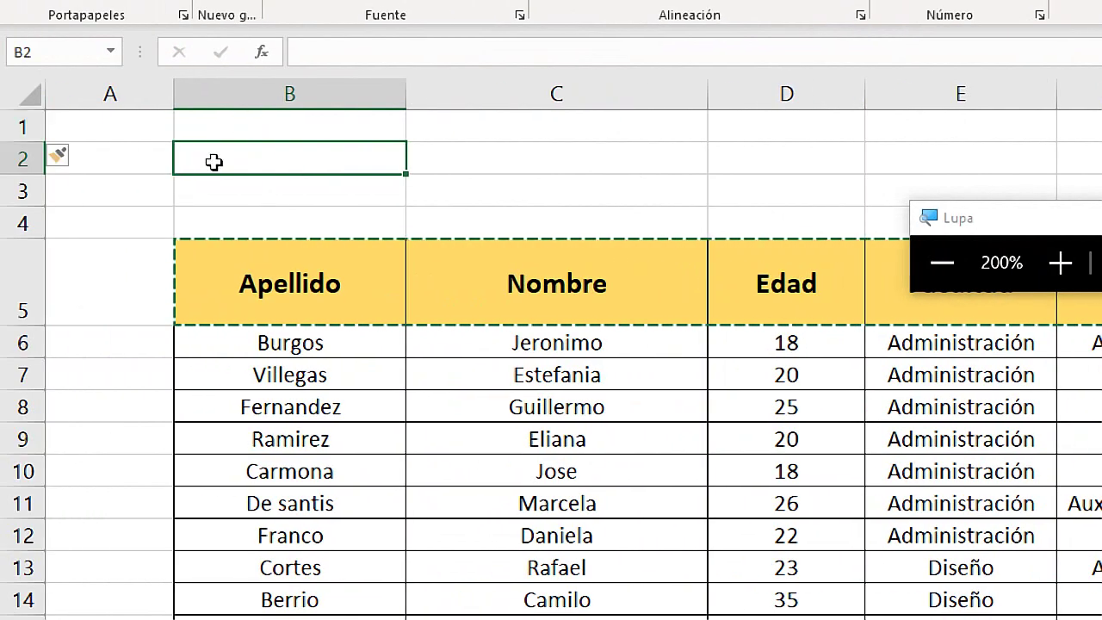
{"action": "right_click", "coordinate": [217, 163]}
{"action": "mouse_move", "coordinate": [315, 317]}
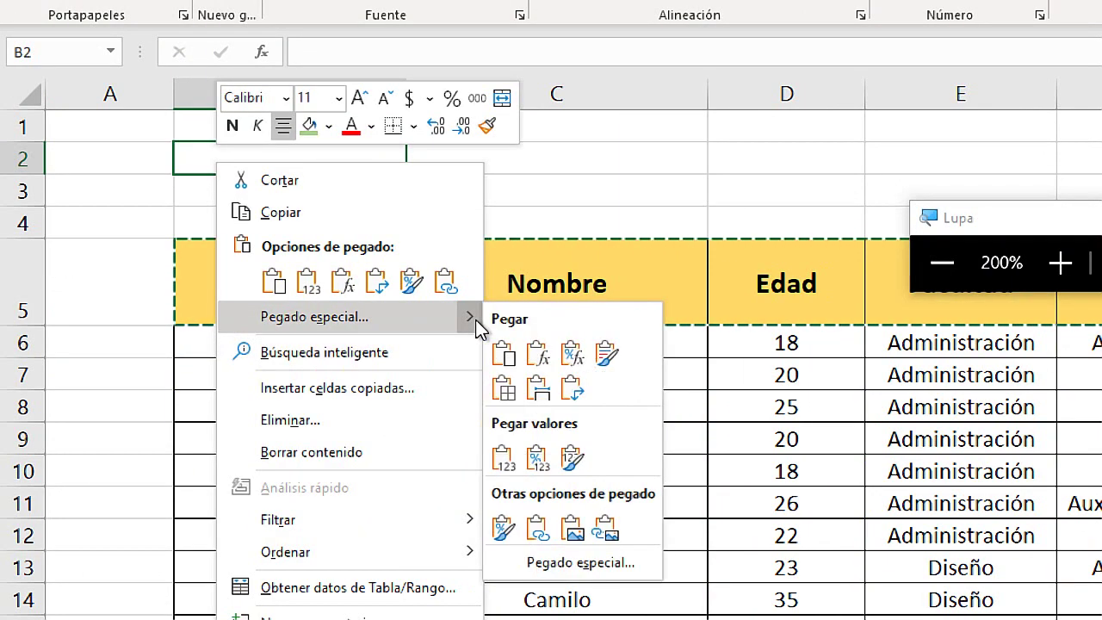
{"action": "left_click", "coordinate": [503, 457]}
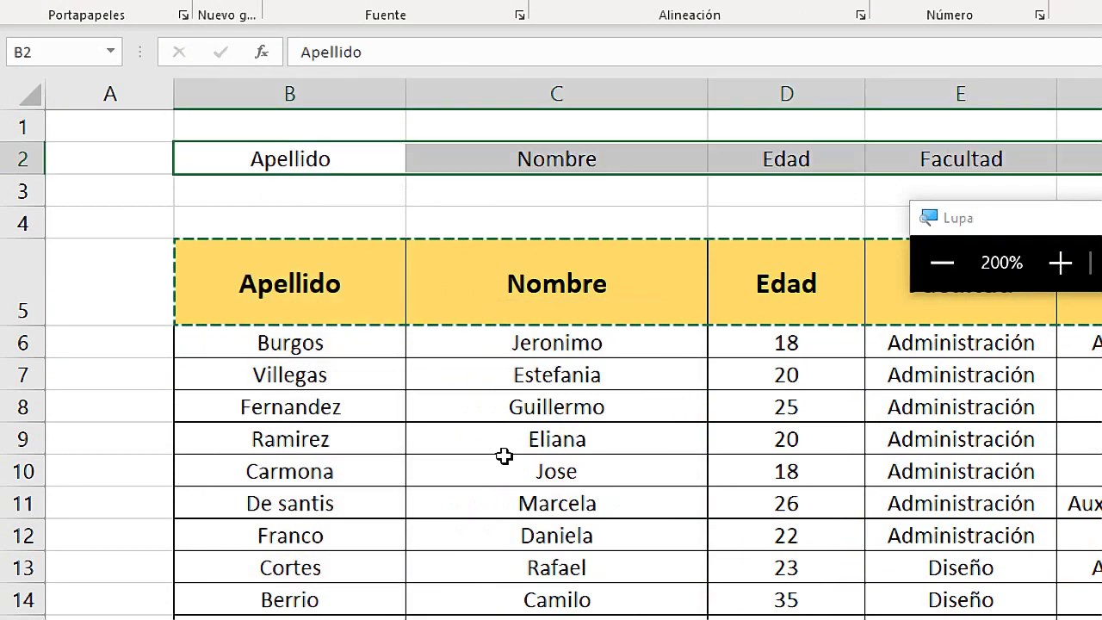
{"action": "key", "text": "super+Escape"}
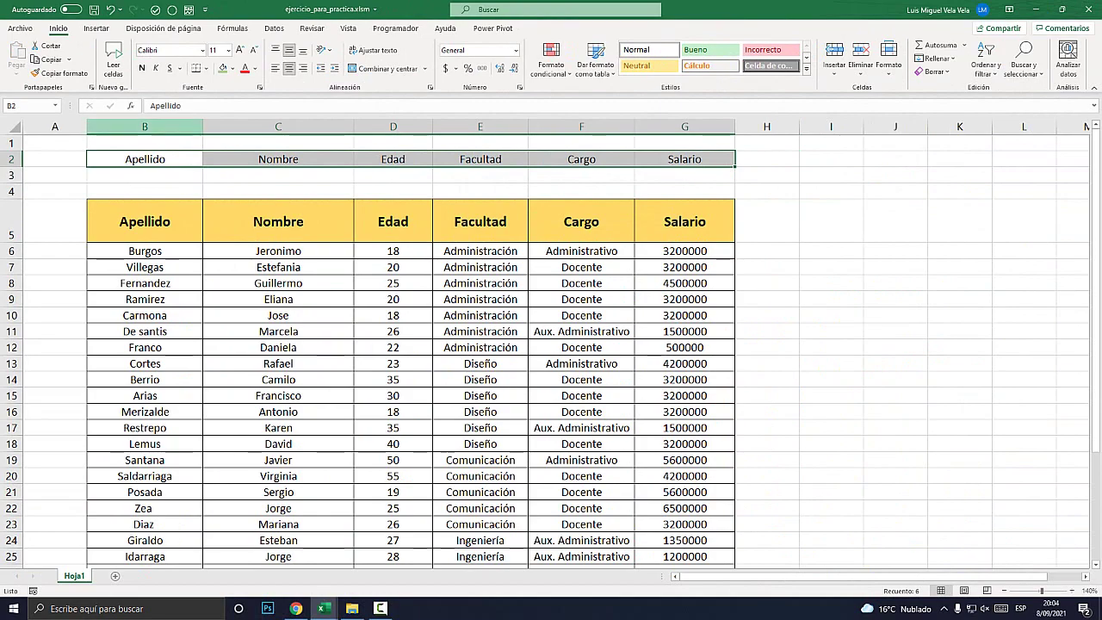
{"action": "key", "text": "super+plus"}
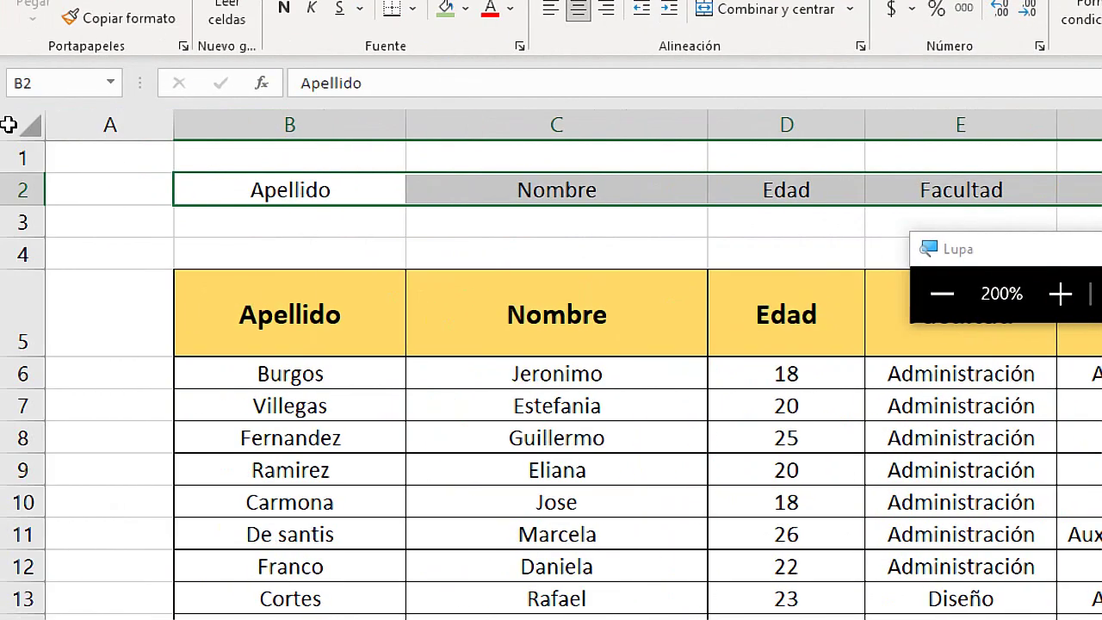
{"action": "left_click", "coordinate": [158, 156]}
{"action": "double_click", "coordinate": [316, 181]}
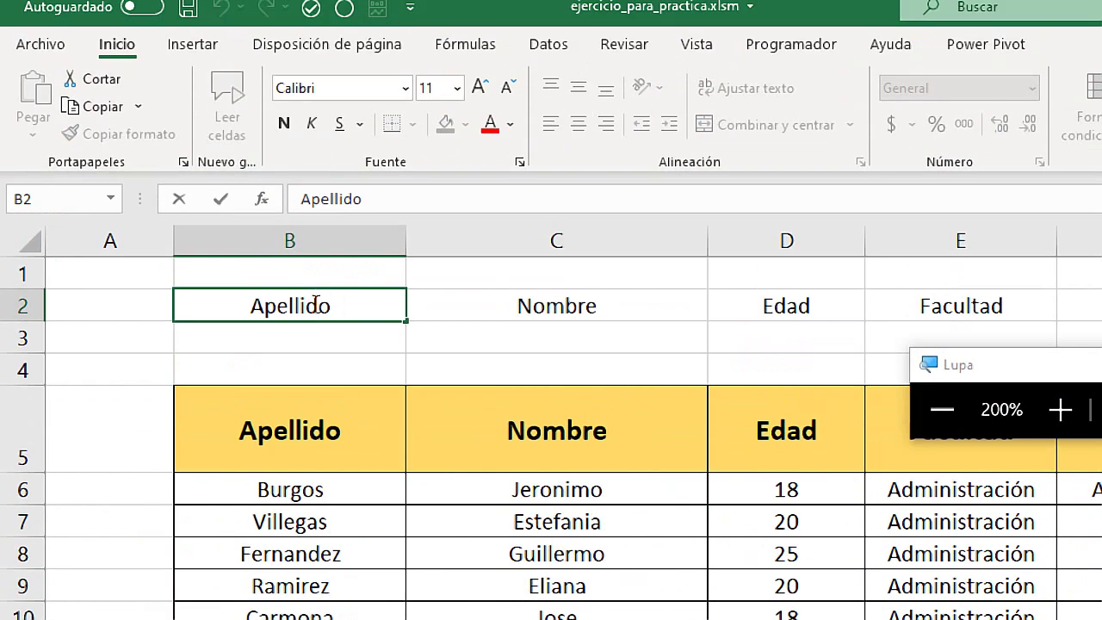
{"action": "double_click", "coordinate": [315, 303]}
{"action": "left_click", "coordinate": [296, 417]}
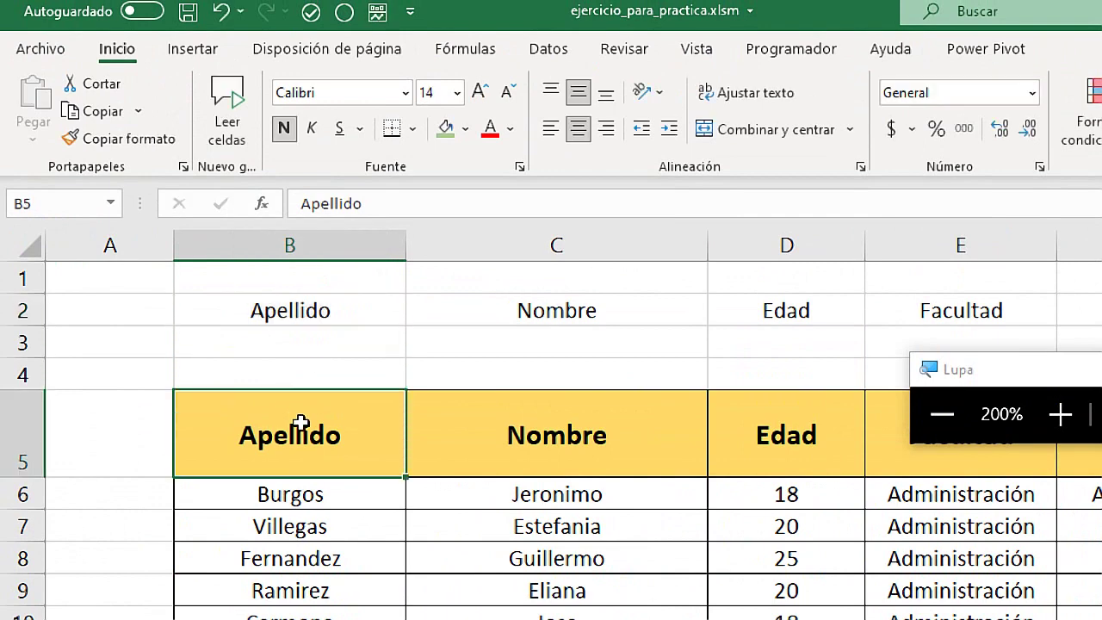
{"action": "double_click", "coordinate": [299, 422]}
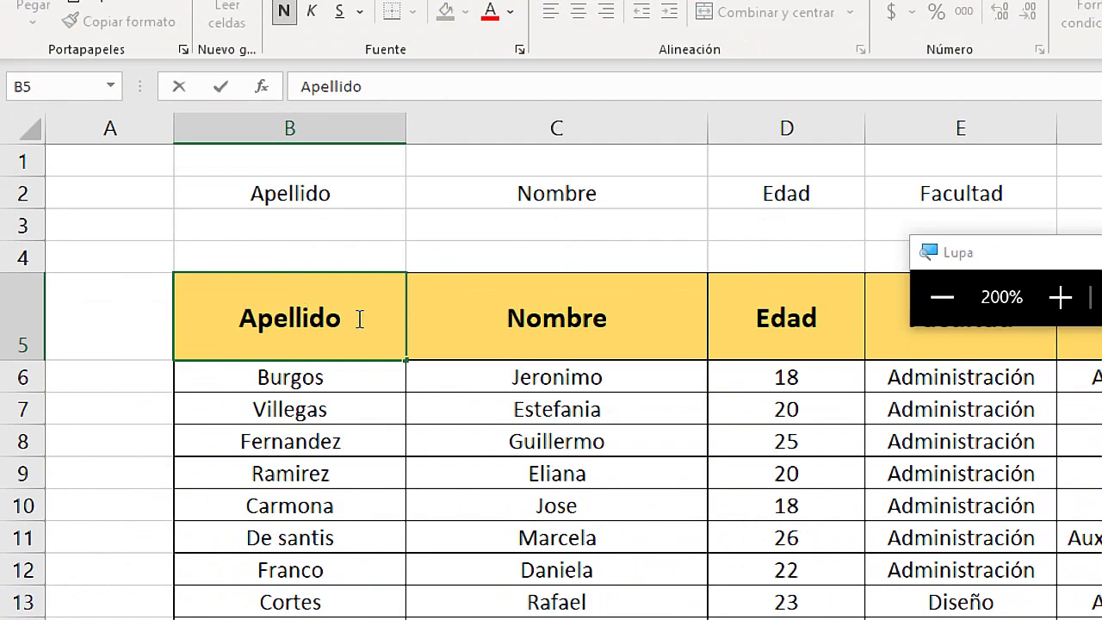
{"action": "left_click_drag", "start_coordinate": [360, 319], "coordinate": [239, 318]}
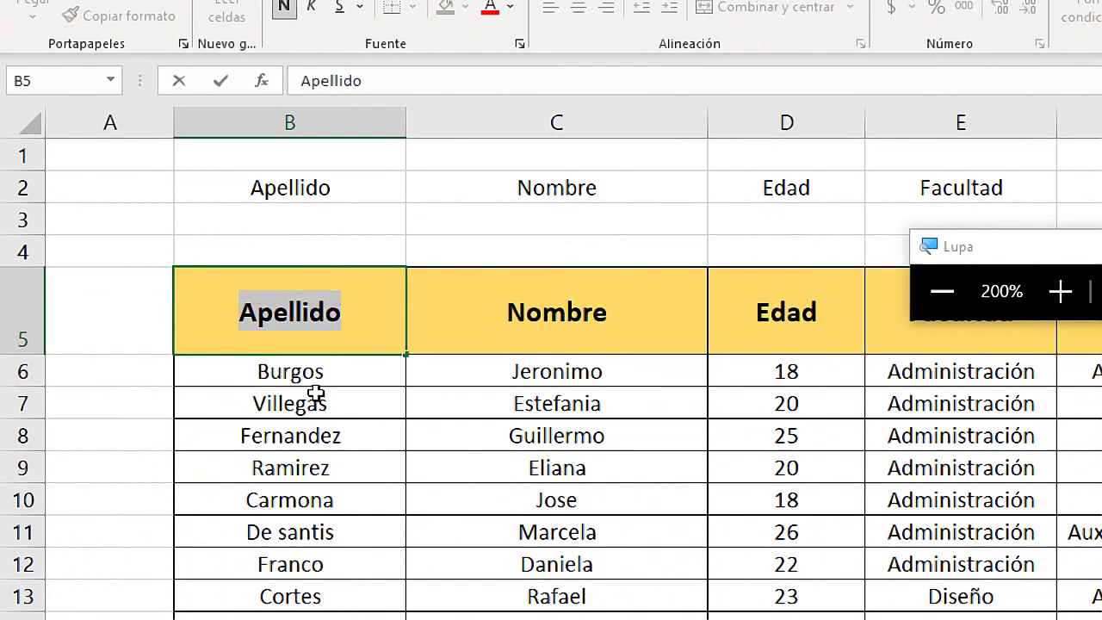
{"action": "left_click", "coordinate": [318, 401]}
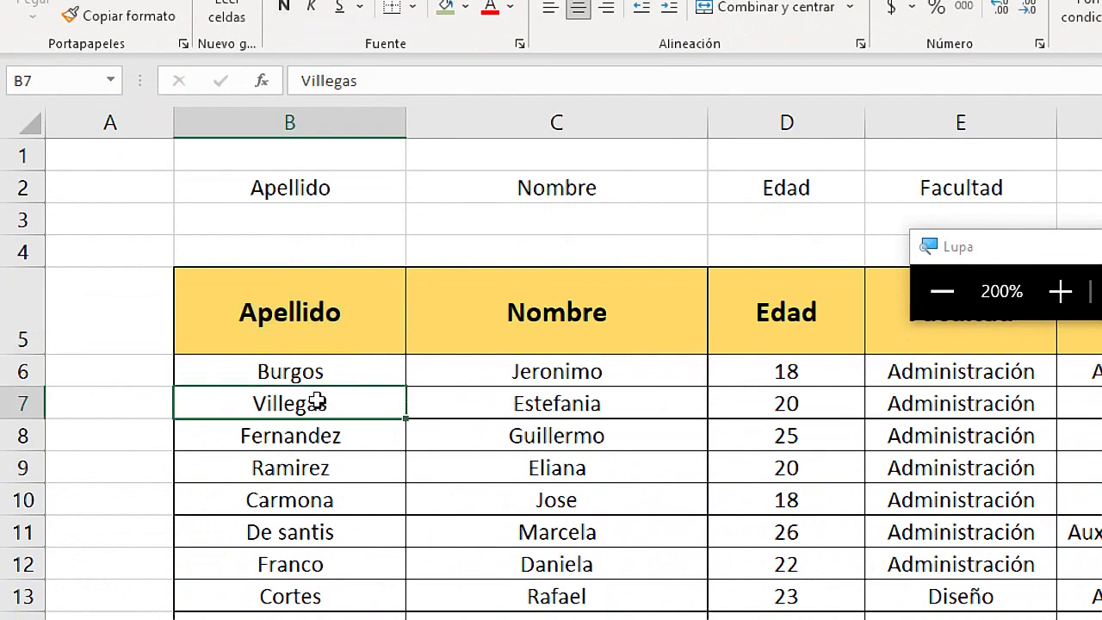
{"action": "left_click", "coordinate": [317, 189]}
{"action": "left_click", "coordinate": [313, 297]}
{"action": "double_click", "coordinate": [315, 187]}
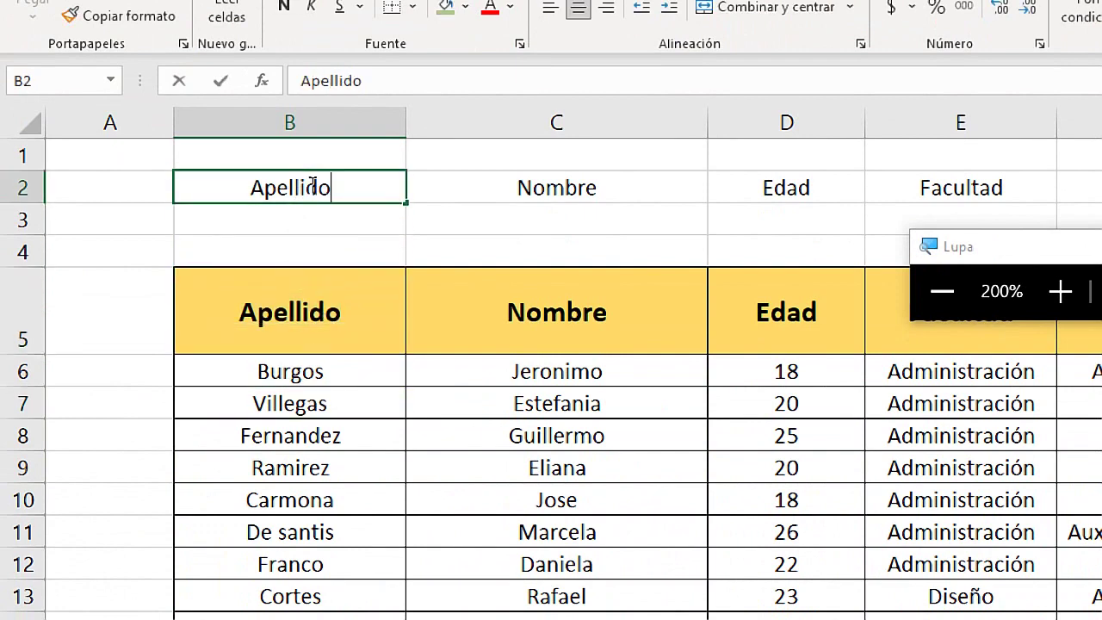
{"action": "double_click", "coordinate": [335, 188]}
{"action": "left_click", "coordinate": [267, 309]}
{"action": "double_click", "coordinate": [276, 306]}
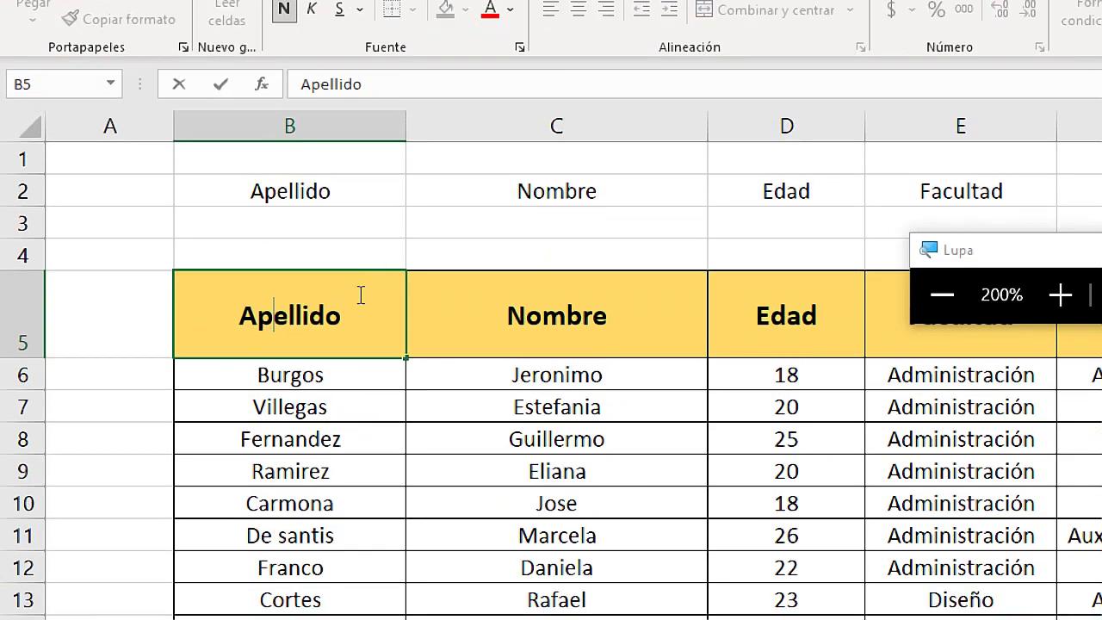
{"action": "left_click_drag", "start_coordinate": [361, 296], "coordinate": [172, 313]}
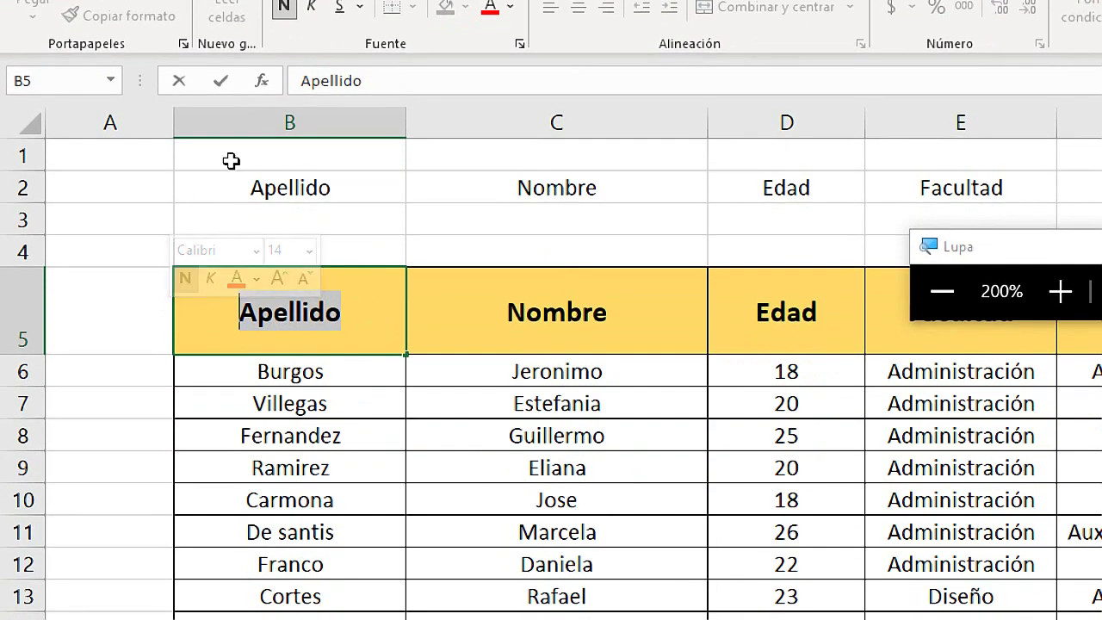
{"action": "left_click", "coordinate": [237, 180]}
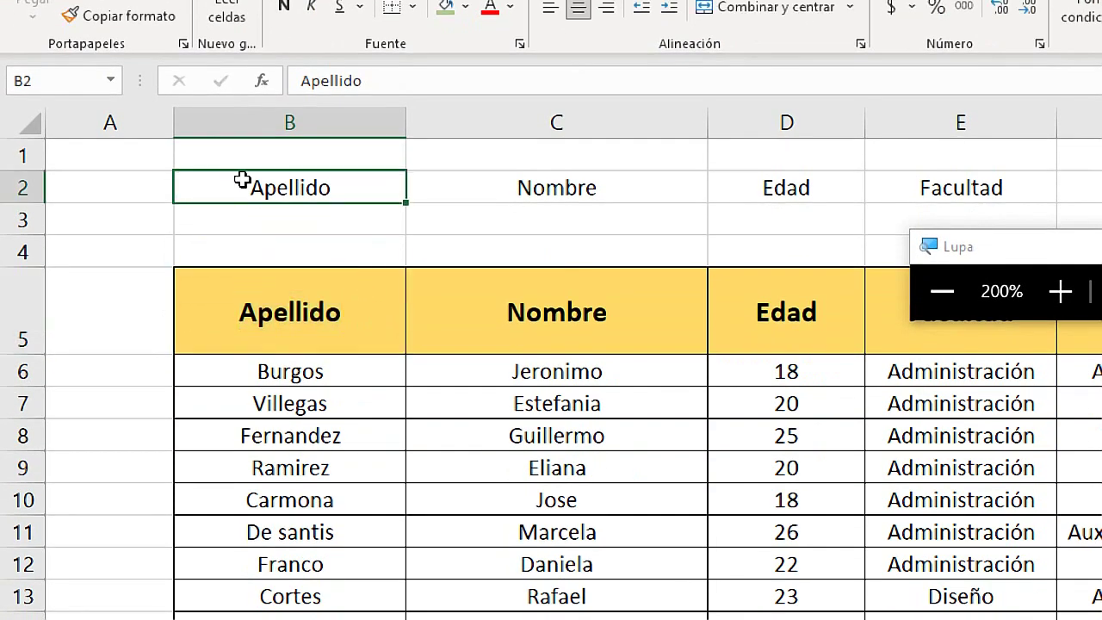
{"action": "double_click", "coordinate": [332, 190]}
{"action": "type", "text": "s"}
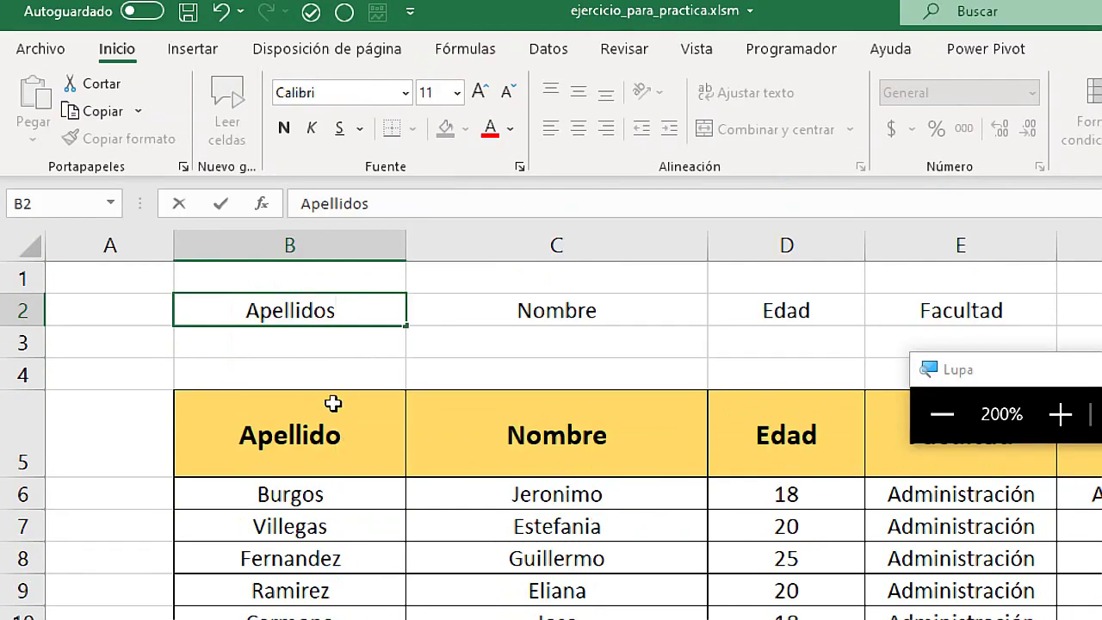
{"action": "key", "text": "BackSpace"}
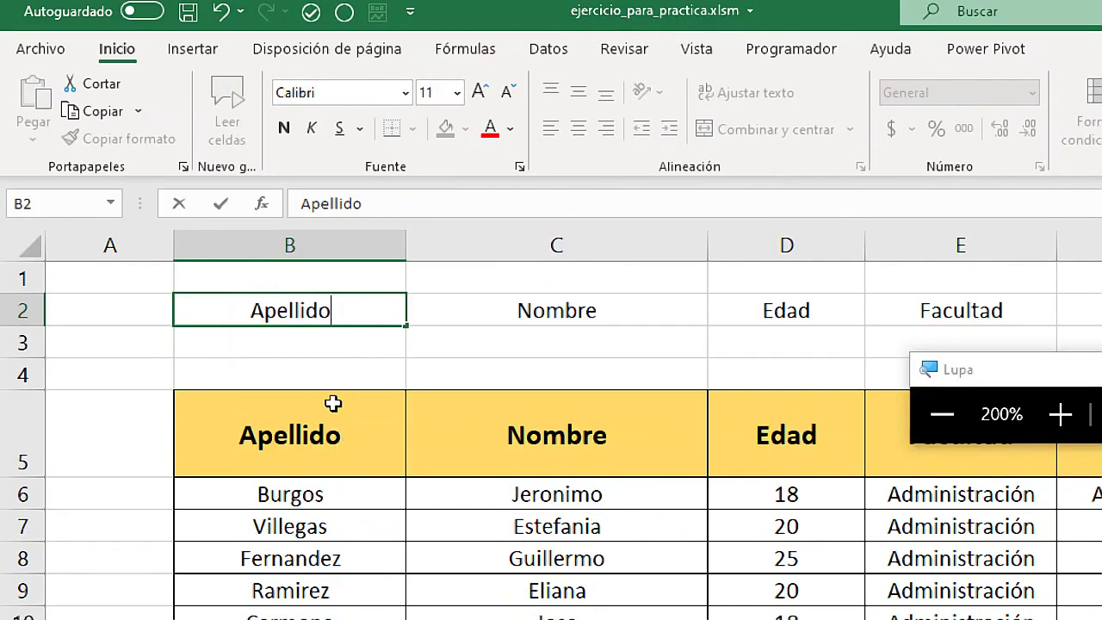
{"action": "key", "text": "Escape"}
{"action": "left_click", "coordinate": [315, 411]}
{"action": "left_click", "coordinate": [313, 280]}
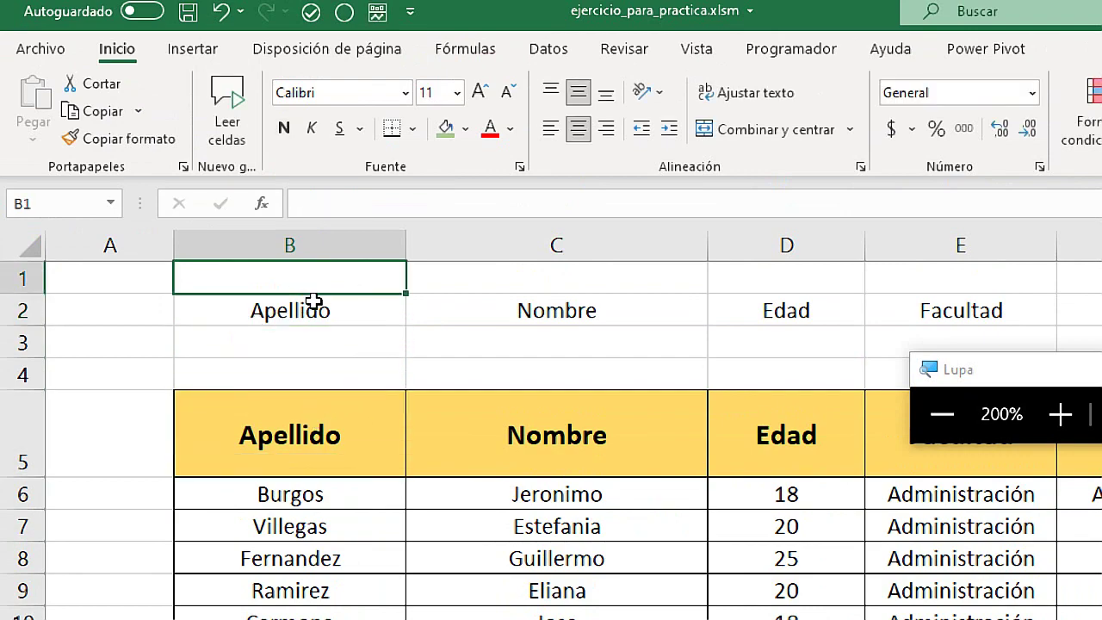
{"action": "left_click", "coordinate": [319, 310]}
{"action": "left_click", "coordinate": [331, 412]}
{"action": "left_click", "coordinate": [319, 312]}
{"action": "left_click", "coordinate": [307, 430]}
{"action": "left_click", "coordinate": [325, 316]}
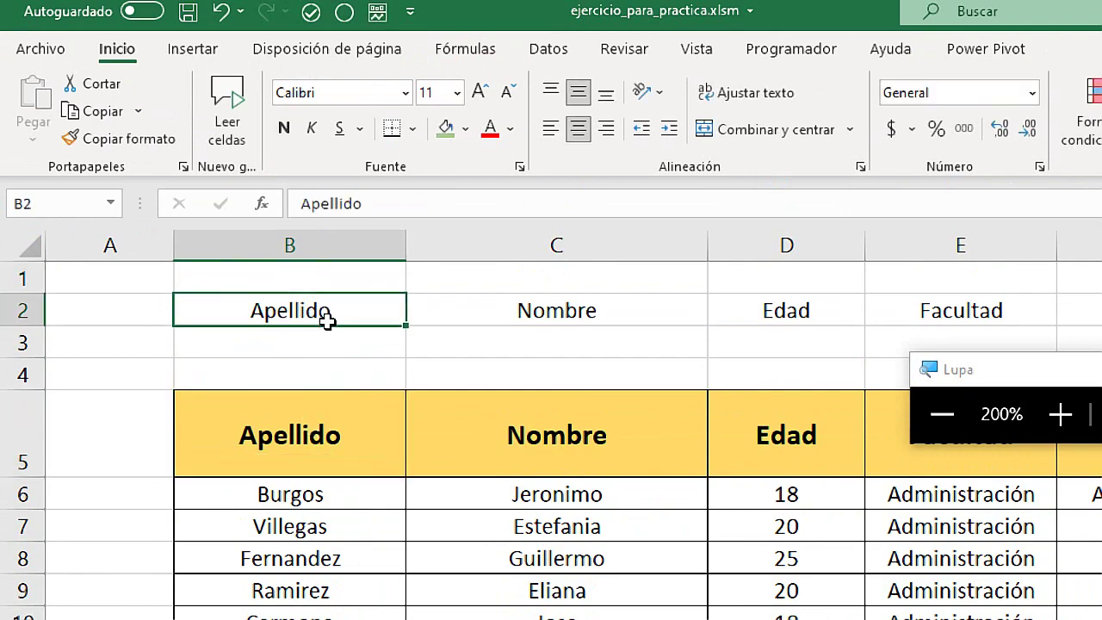
{"action": "key", "text": "super+Escape"}
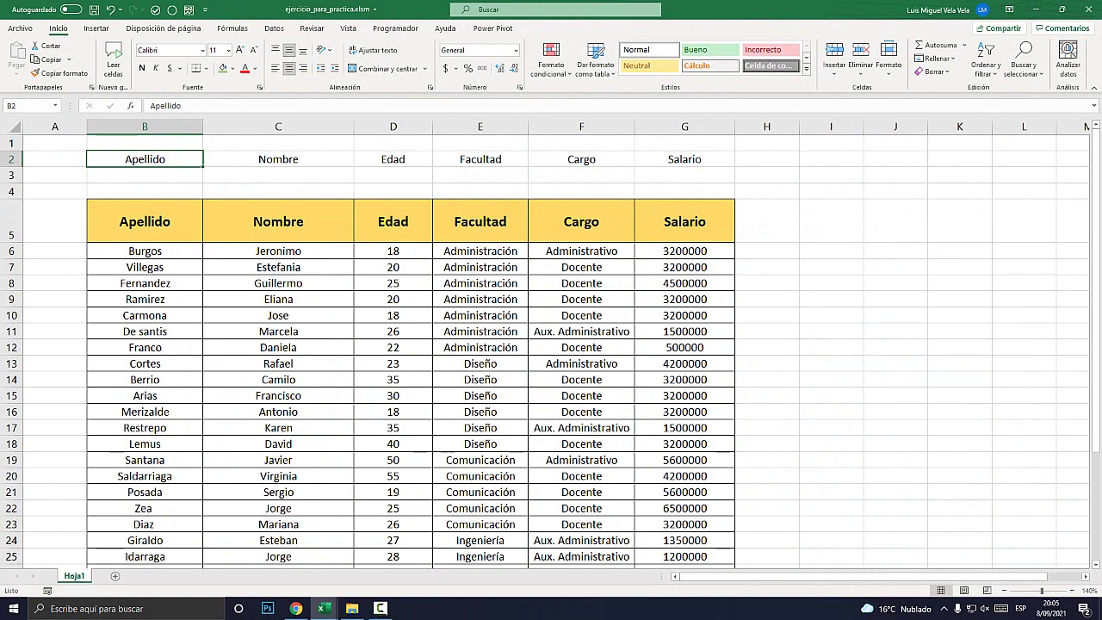
- Apply Todos los bordes to B2:G3 and make rows 2 and 3 taller
{"action": "left_click_drag", "start_coordinate": [145, 158], "coordinate": [685, 174]}
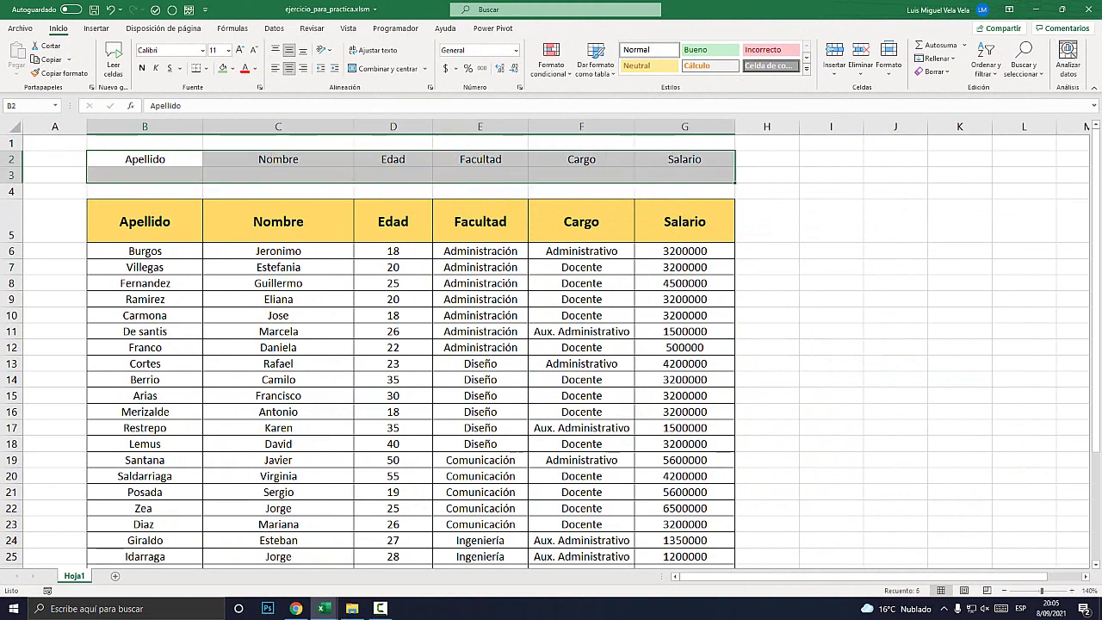
{"action": "left_click", "coordinate": [208, 69]}
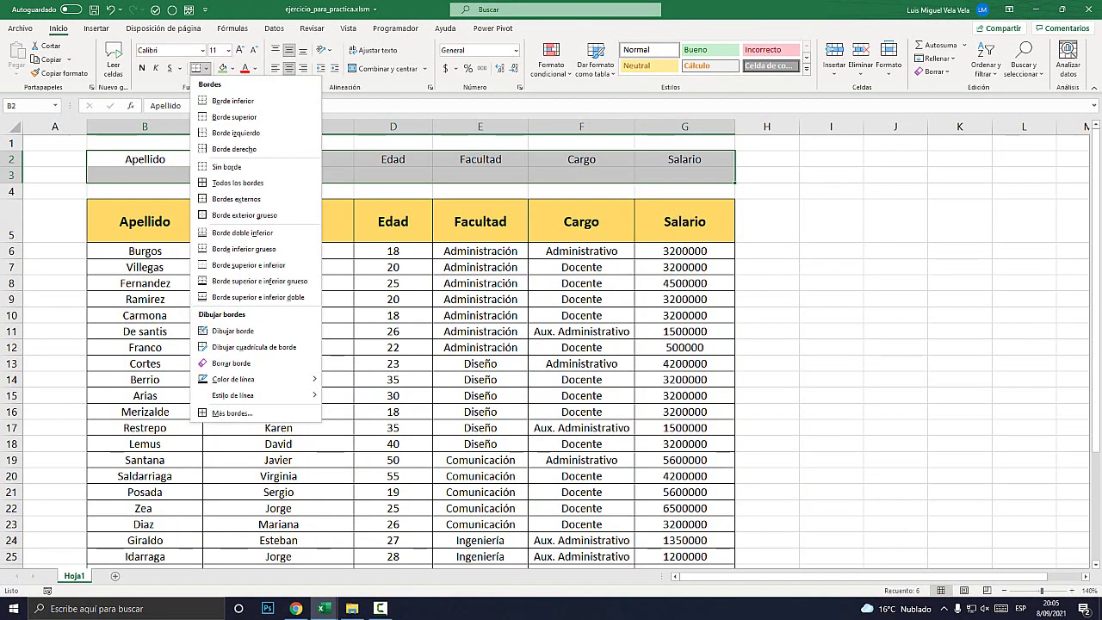
{"action": "key", "text": "super+plus"}
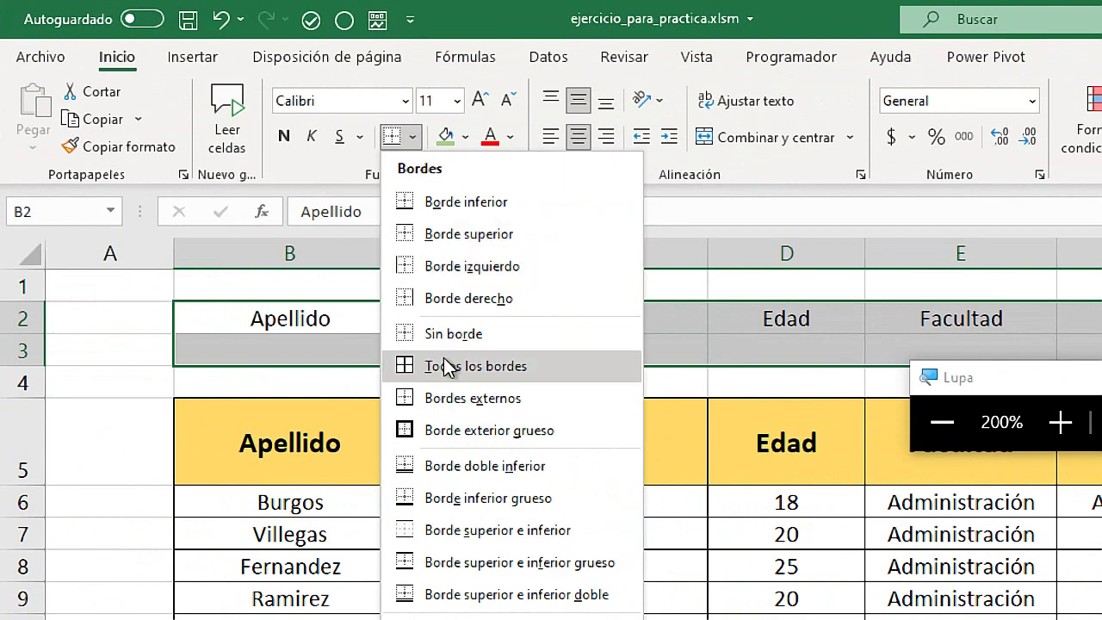
{"action": "left_click", "coordinate": [416, 364]}
{"action": "left_click_drag", "start_coordinate": [26, 334], "coordinate": [32, 428]}
{"action": "key", "text": "super+Escape"}
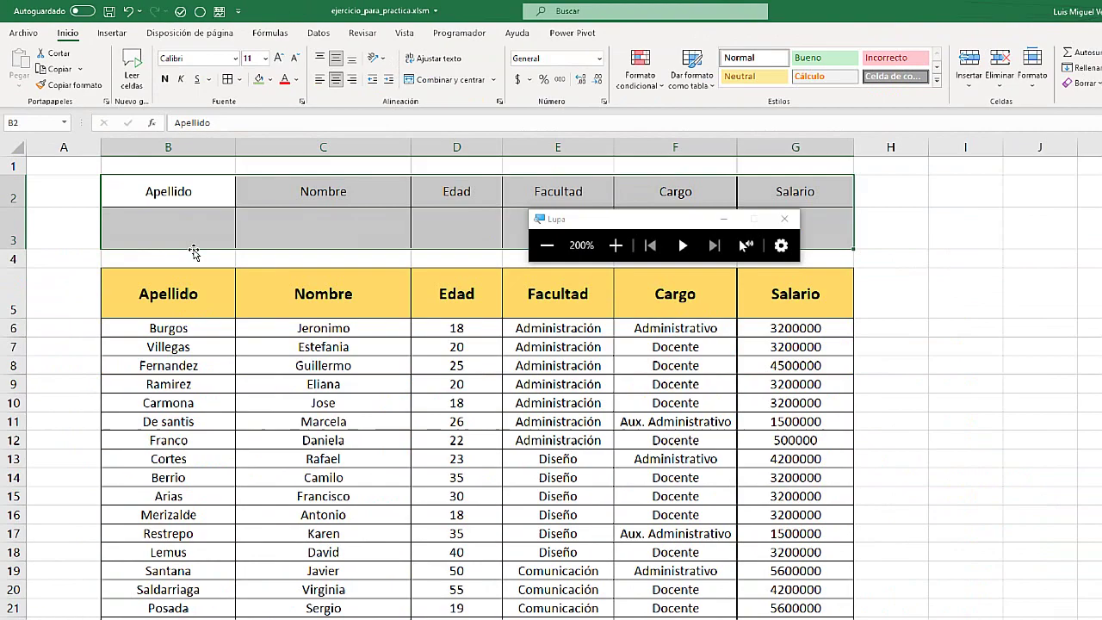
- Give the criteria headers B2:G2 a dark green fill and bold text
{"action": "left_click_drag", "start_coordinate": [145, 165], "coordinate": [685, 164]}
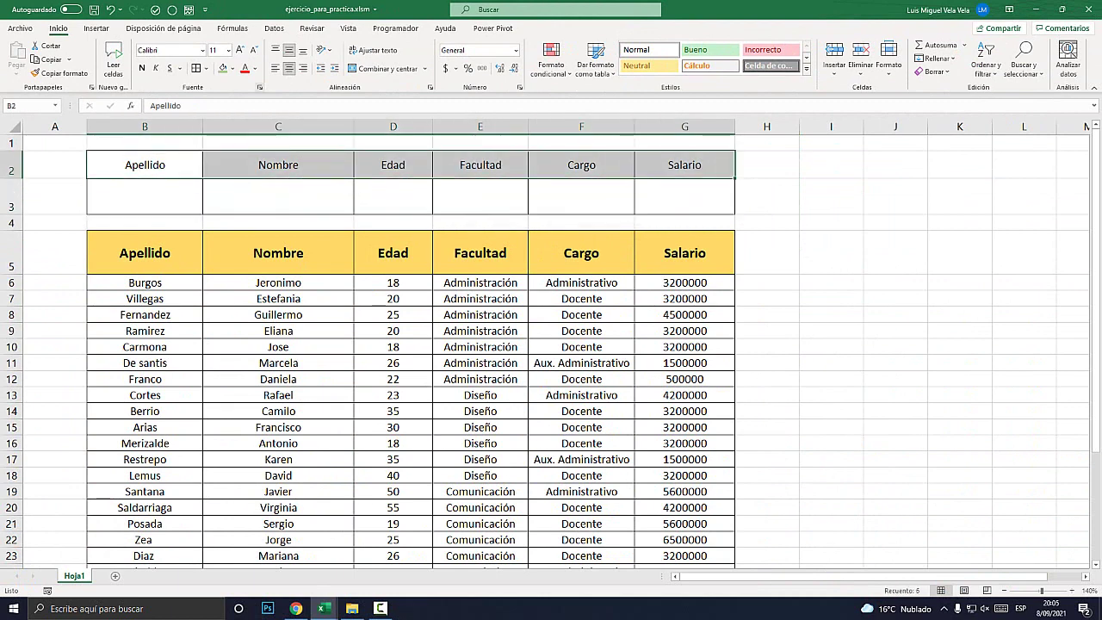
{"action": "left_click", "coordinate": [233, 68]}
{"action": "left_click", "coordinate": [308, 132]}
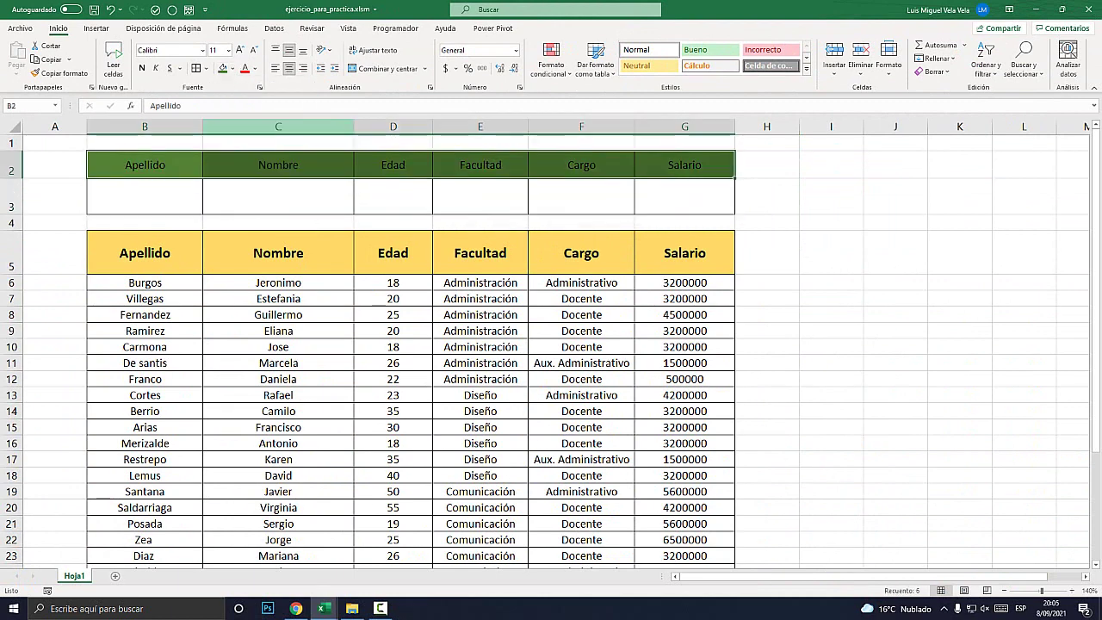
{"action": "left_click", "coordinate": [143, 68]}
{"action": "left_click", "coordinate": [481, 331]}
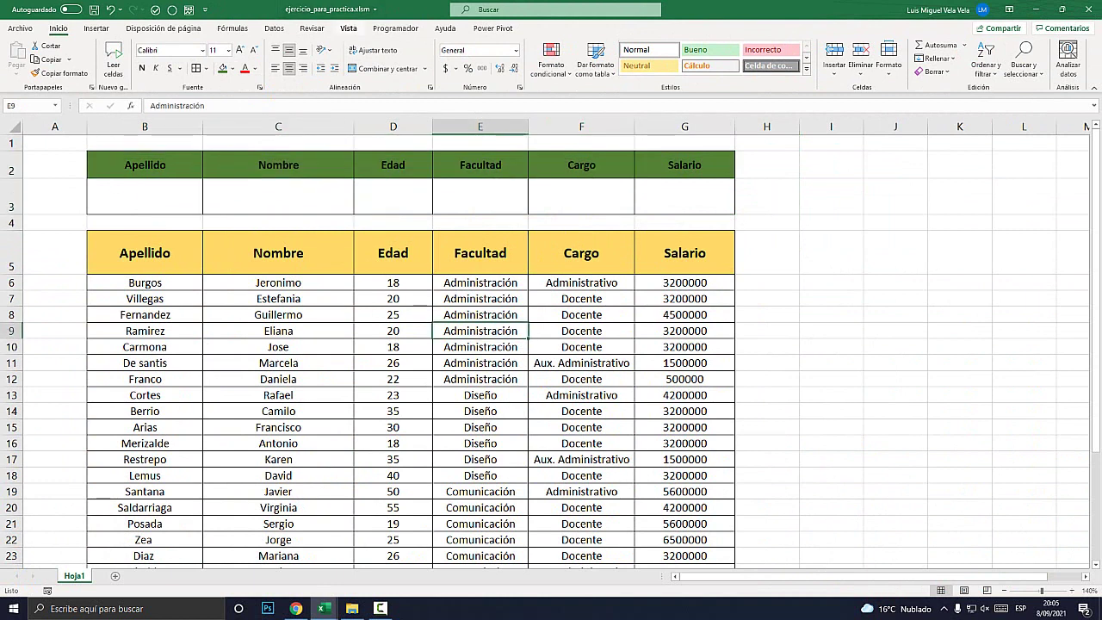
- Uncheck Líneas de cuadrícula on the Vista tab, then select cell D10
{"action": "key", "text": "super+plus"}
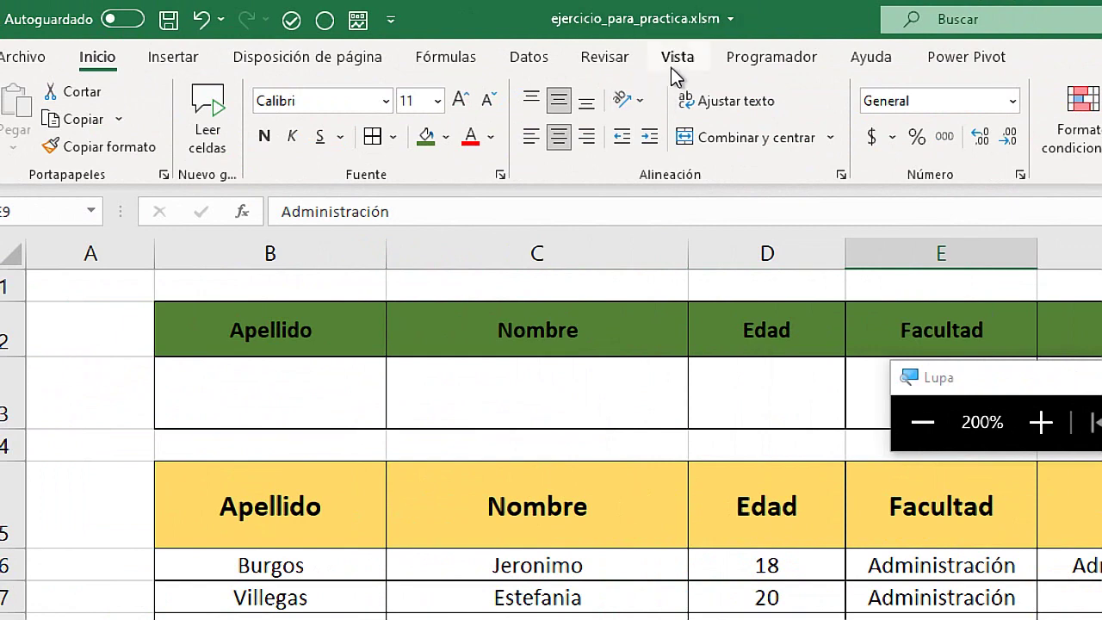
{"action": "left_click", "coordinate": [671, 67]}
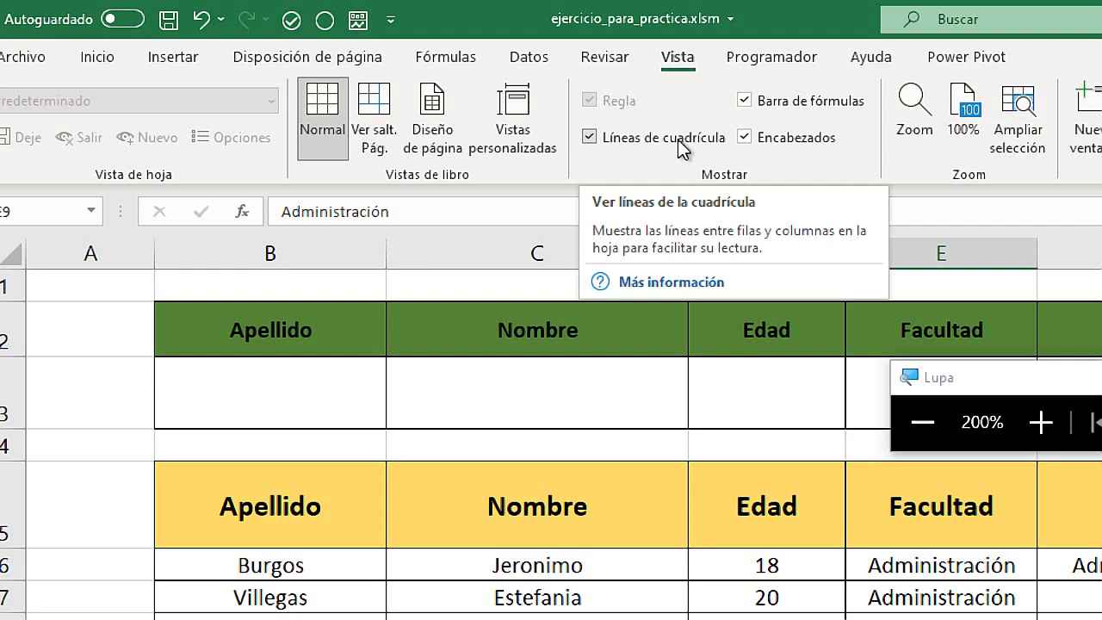
{"action": "left_click", "coordinate": [656, 142]}
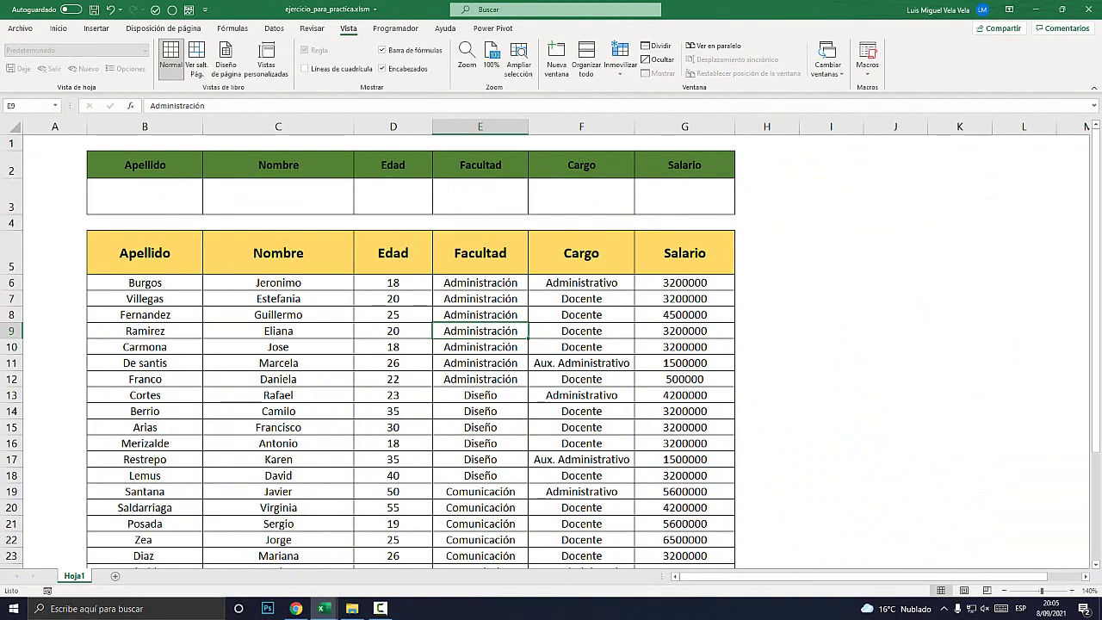
{"action": "left_click", "coordinate": [895, 346]}
{"action": "left_click", "coordinate": [145, 196]}
{"action": "left_click", "coordinate": [393, 346]}
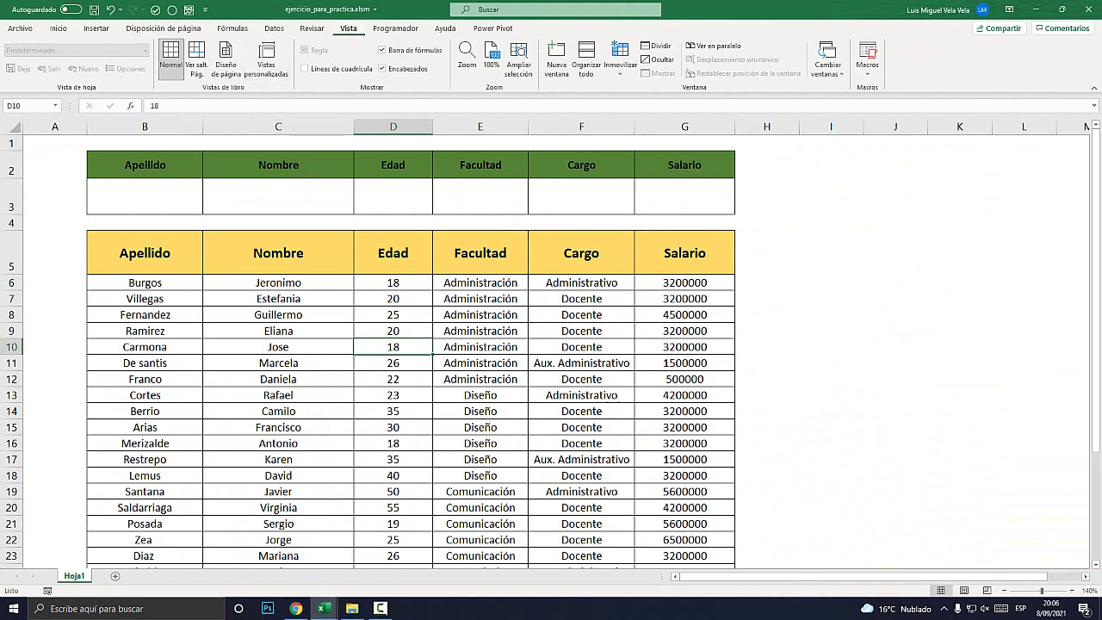
{"action": "key", "text": "super+plus"}
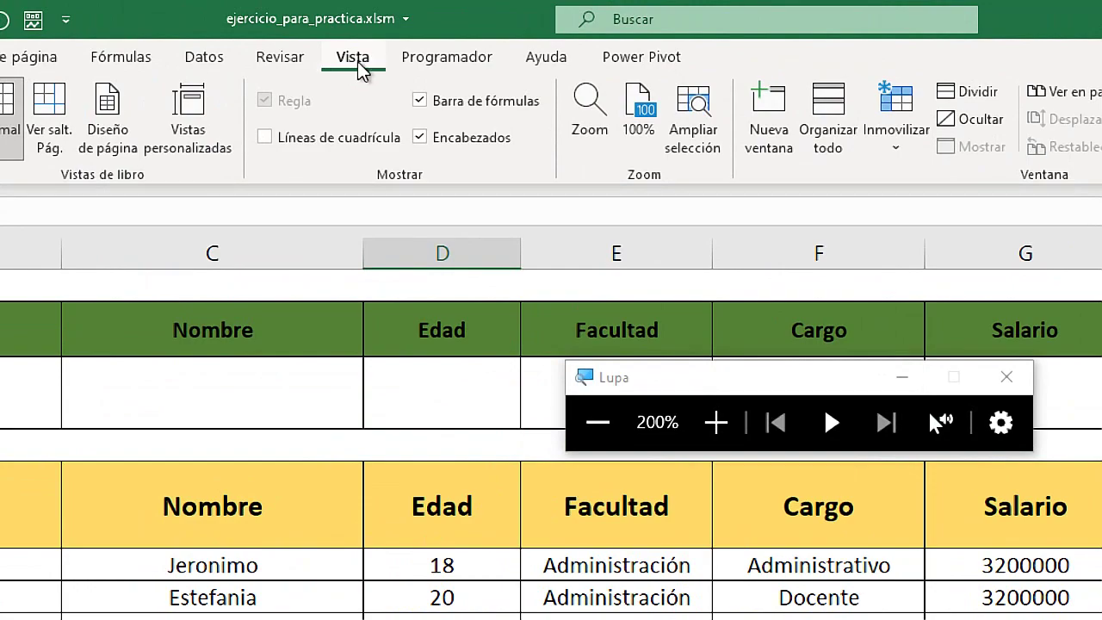
{"action": "key", "text": "super+Escape"}
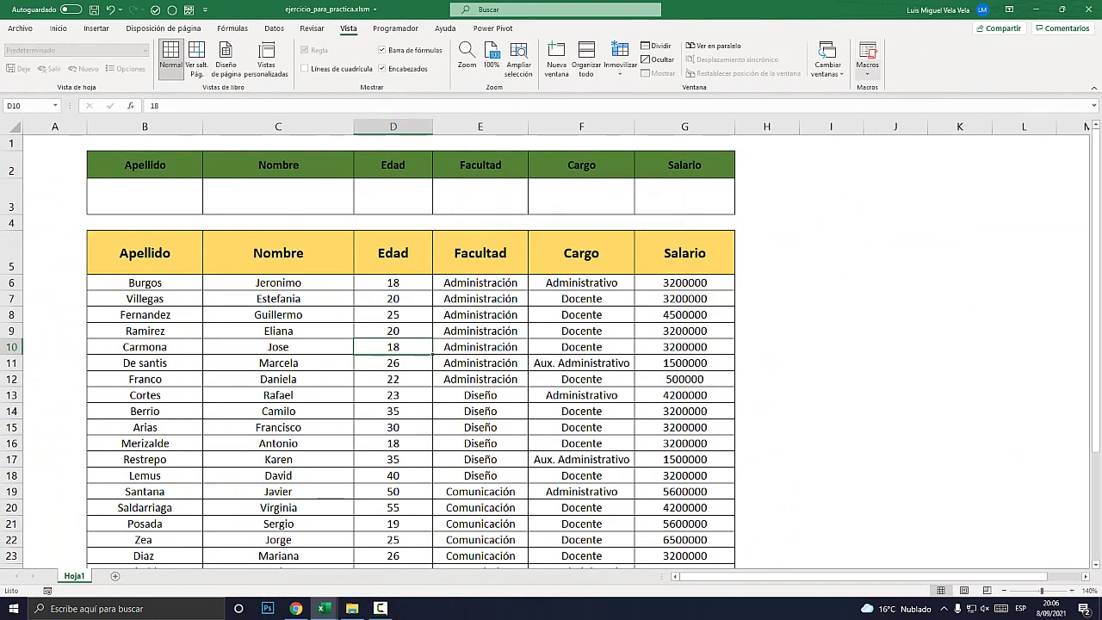
{"action": "key", "text": "super+plus"}
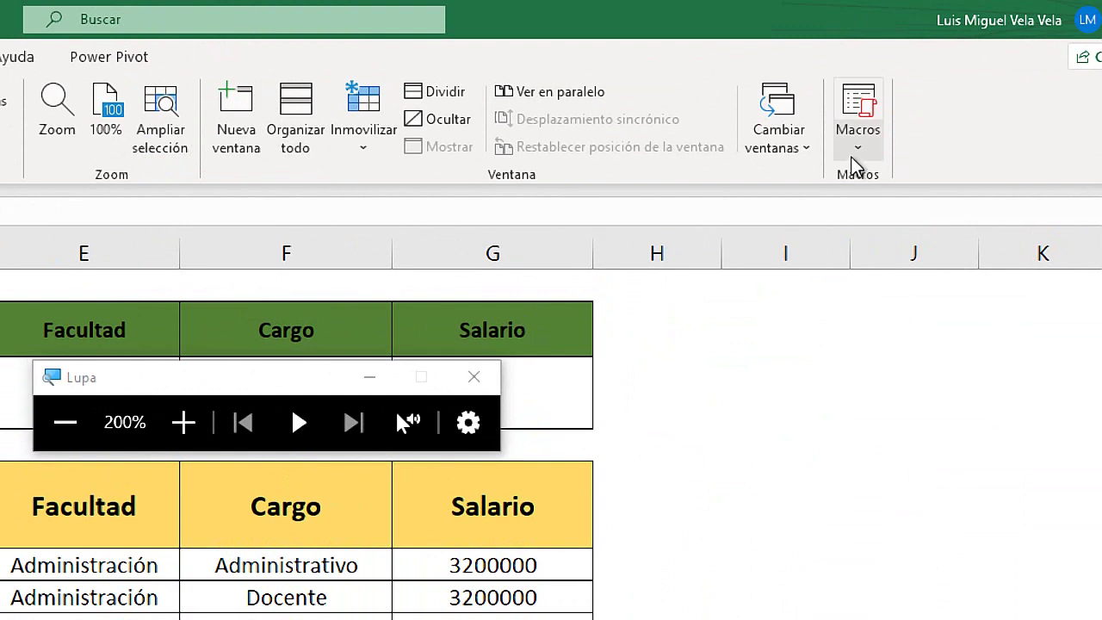
- Set up a new macro recording, replacing the default name Macro2 with 'busqueda'
{"action": "left_click", "coordinate": [858, 151]}
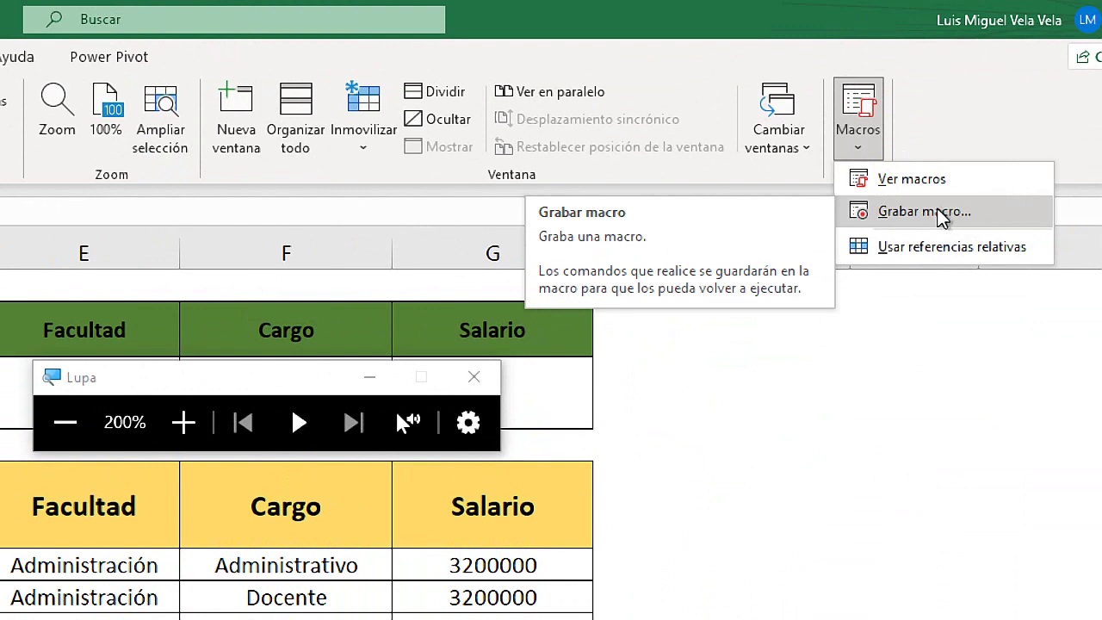
{"action": "left_click", "coordinate": [947, 214]}
{"action": "key", "text": "super+Escape"}
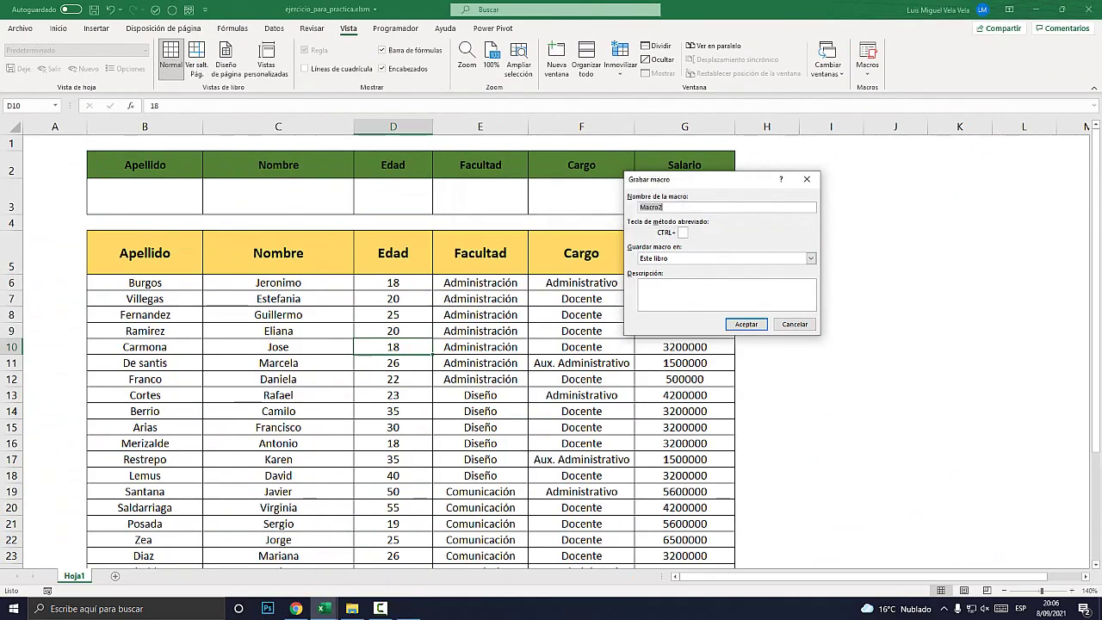
{"action": "mouse_move", "coordinate": [728, 183]}
{"action": "left_mouse_down"}
{"action": "mouse_move", "coordinate": [696, 102]}
{"action": "mouse_move", "coordinate": [682, 131]}
{"action": "left_mouse_up"}
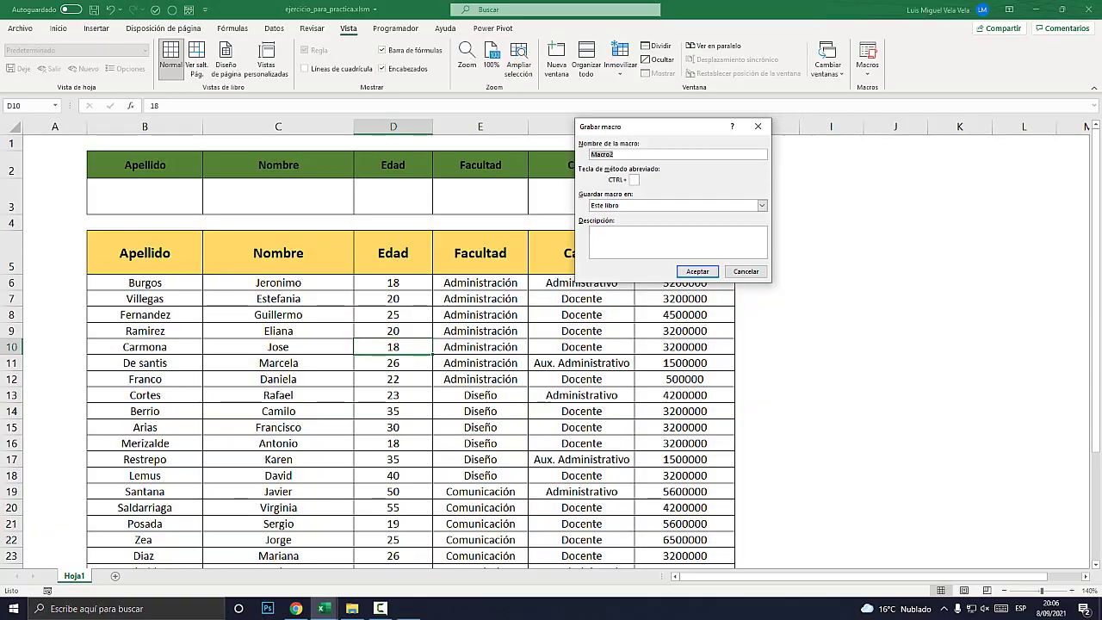
{"action": "key", "text": "super+plus"}
{"action": "left_click_drag", "start_coordinate": [528, 222], "coordinate": [641, 493]}
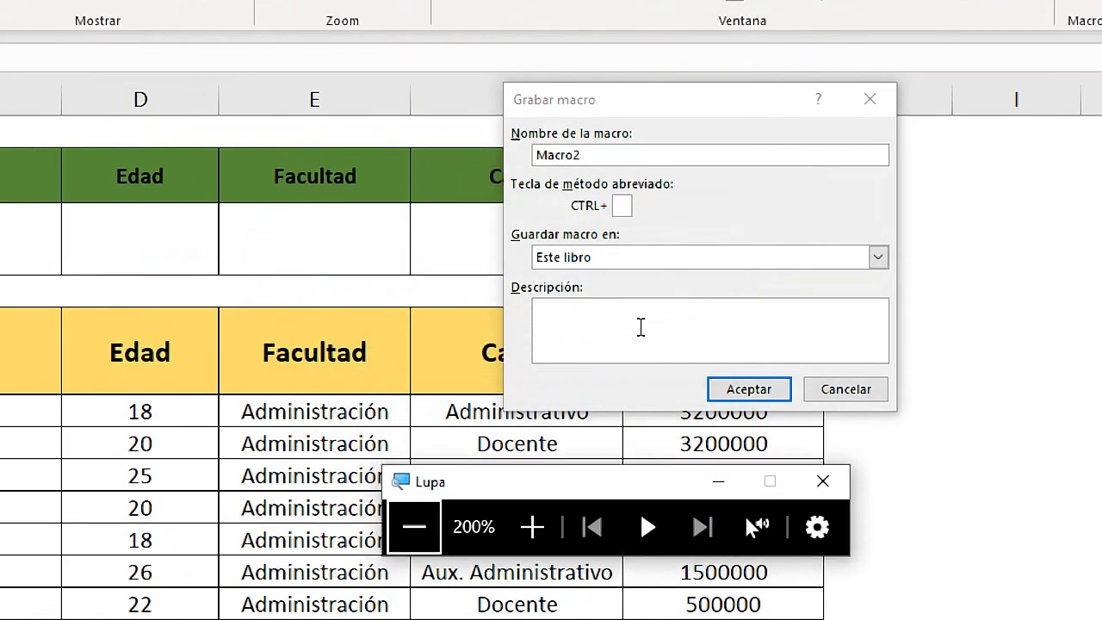
{"action": "left_click", "coordinate": [591, 153]}
{"action": "double_click", "coordinate": [608, 155]}
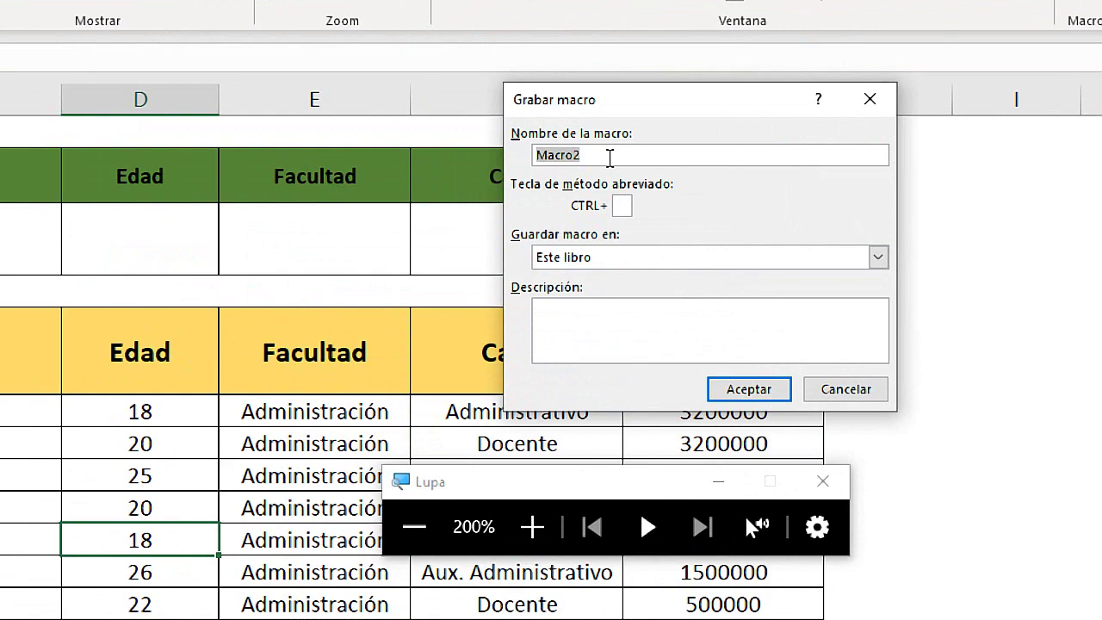
{"action": "type", "text": "bus"}
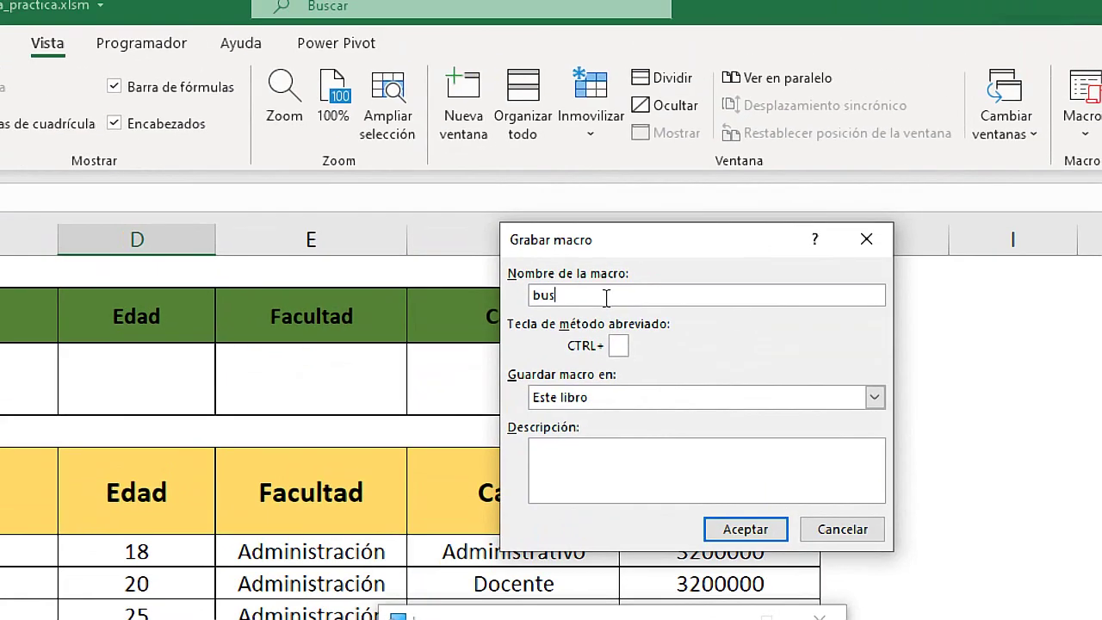
{"action": "type", "text": "queda"}
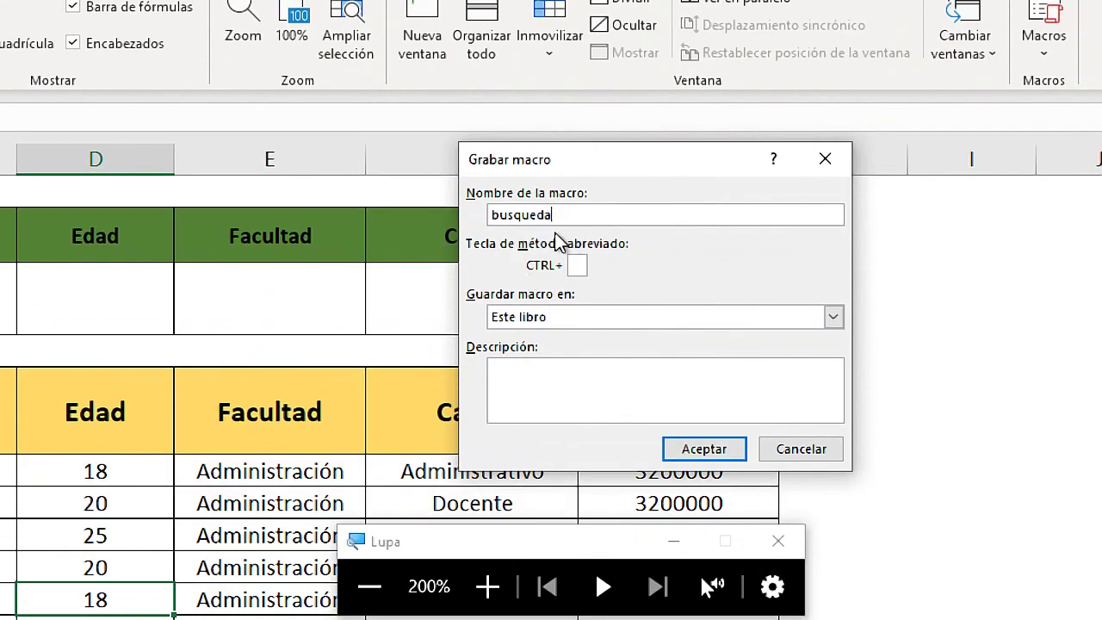
{"action": "key", "text": "super+Escape"}
- Begin recording busqueda and open the Filtro avanzado dialog from Datos > Avanzadas
{"action": "left_click", "coordinate": [699, 272]}
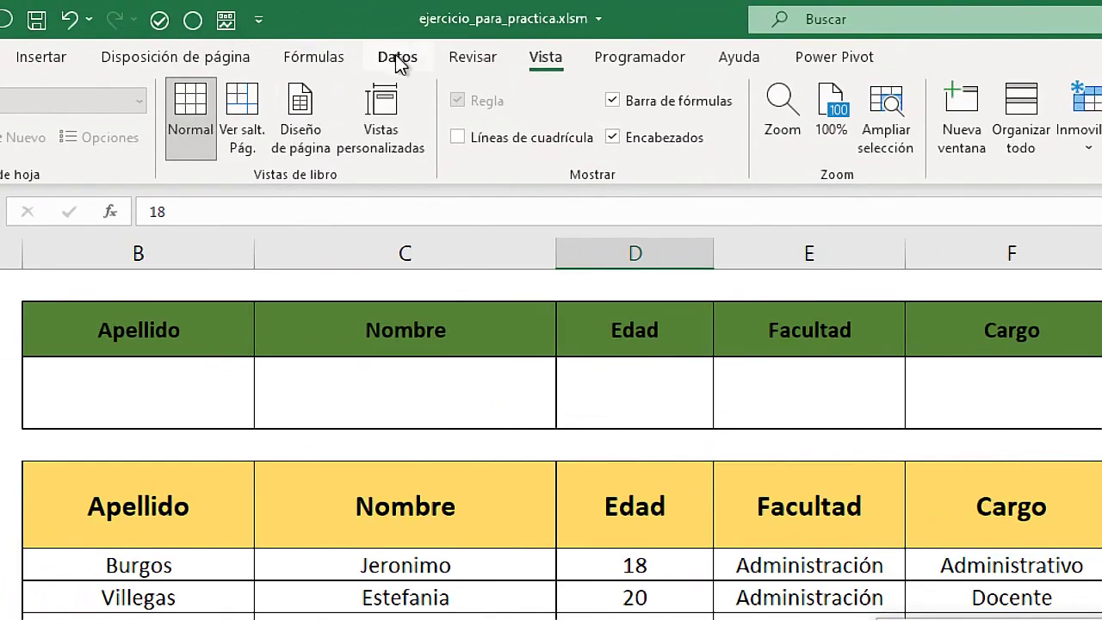
{"action": "left_click", "coordinate": [397, 57]}
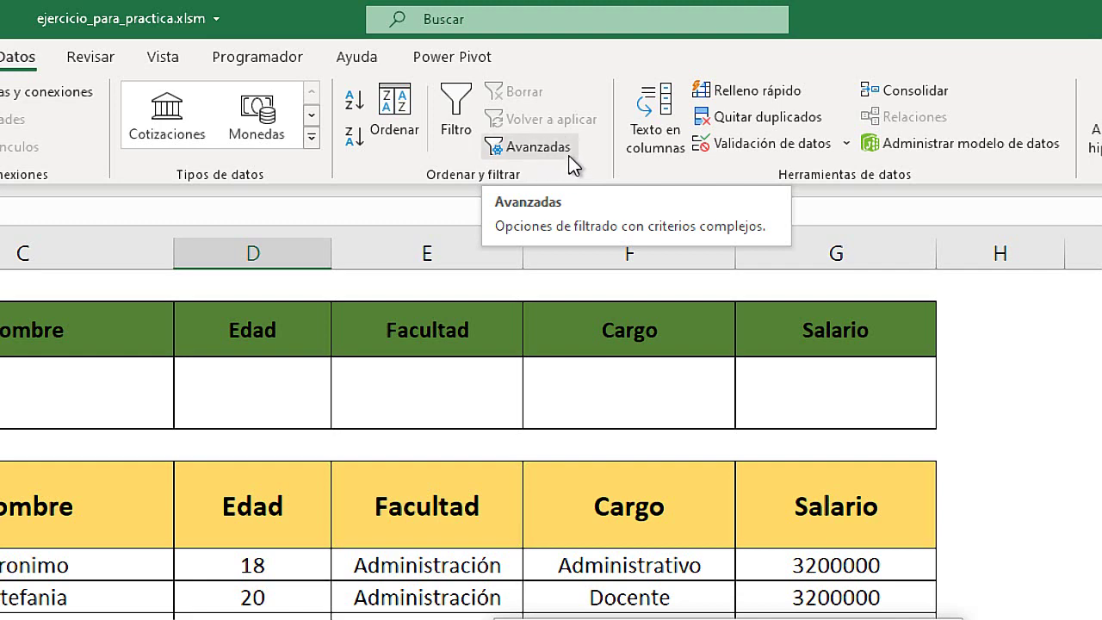
{"action": "left_click", "coordinate": [555, 152]}
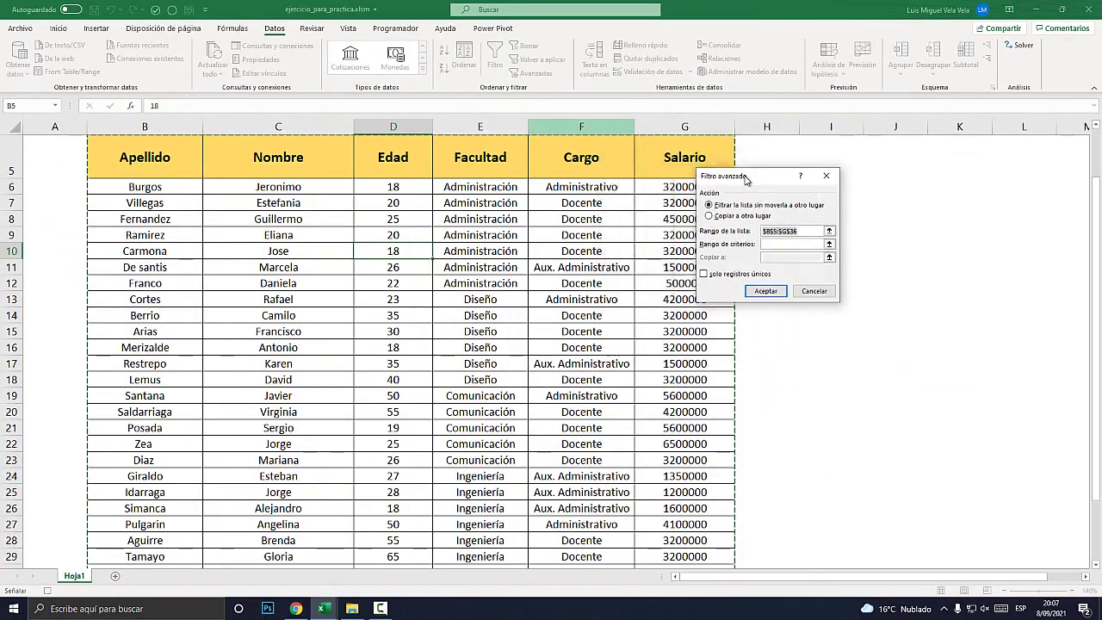
- Clear the existing list range in the Filtro avanzado dialog
{"action": "left_click_drag", "start_coordinate": [746, 178], "coordinate": [506, 159]}
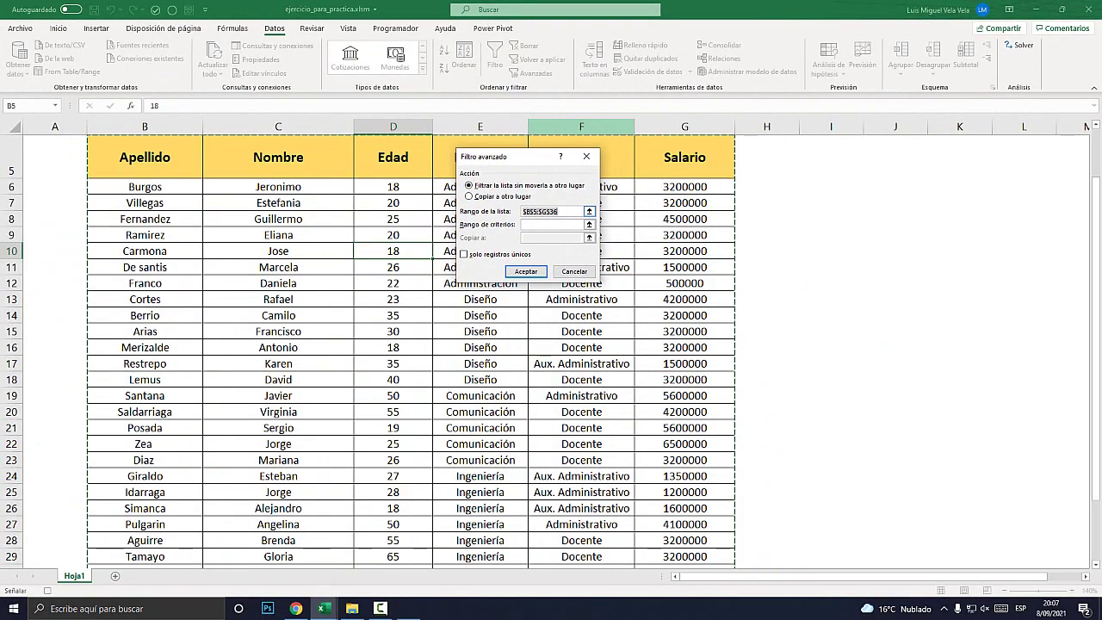
{"action": "key", "text": "super+plus"}
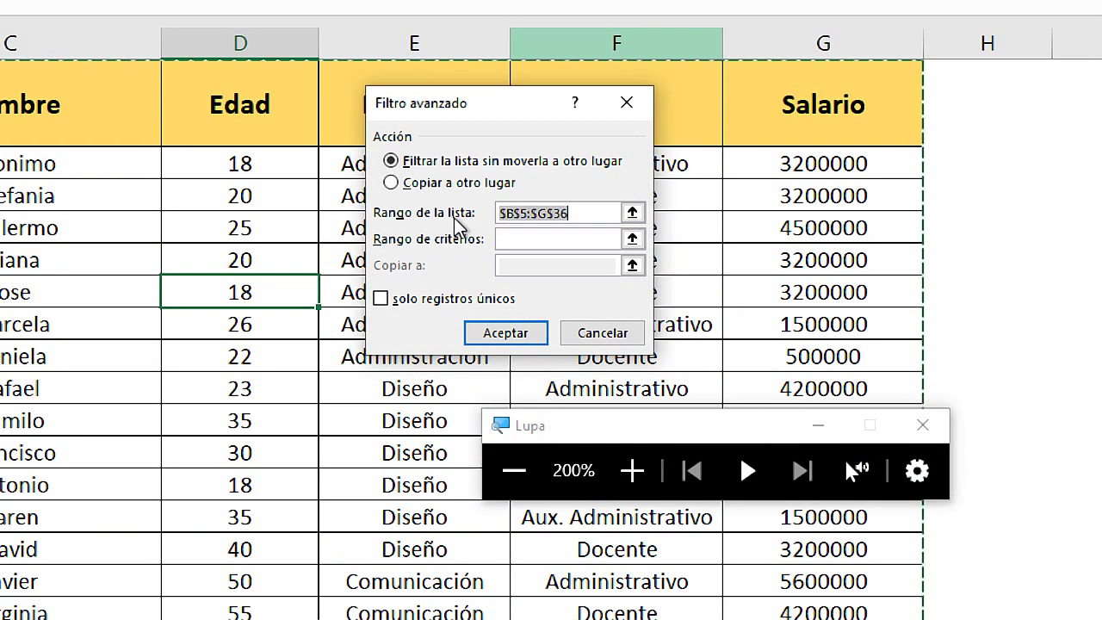
{"action": "left_click", "coordinate": [564, 214]}
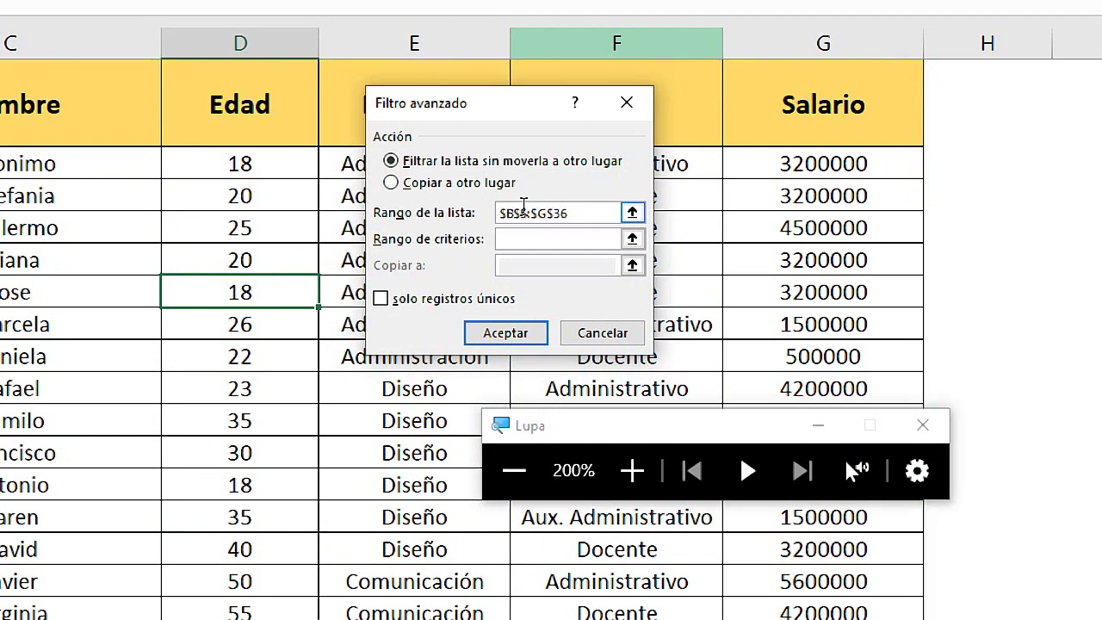
{"action": "left_click_drag", "start_coordinate": [593, 215], "coordinate": [450, 217]}
{"action": "key", "text": "super+Escape"}
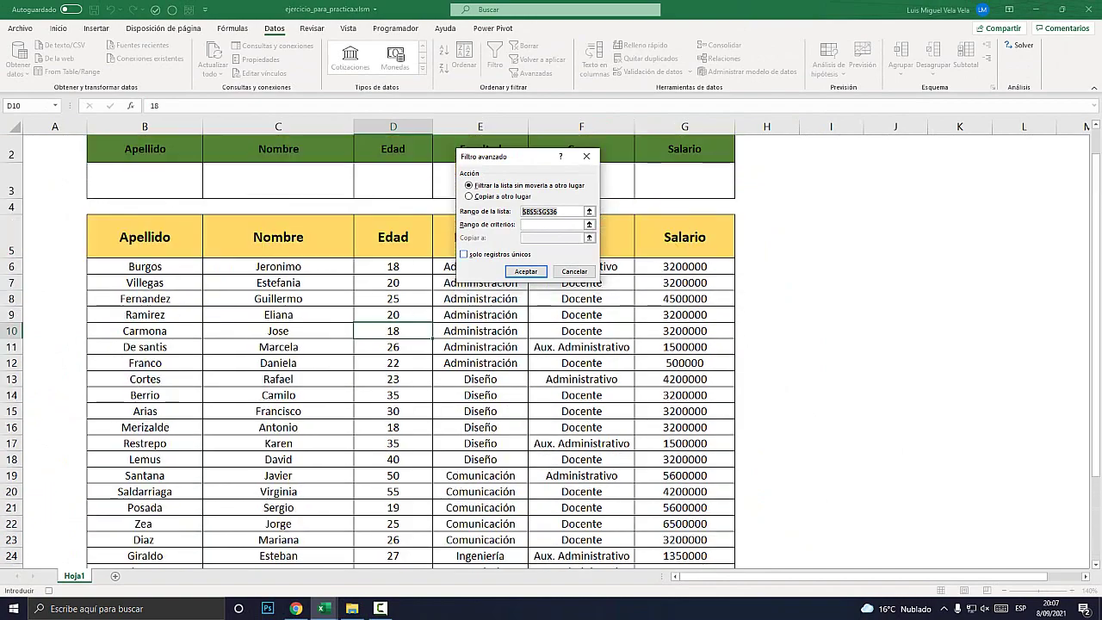
{"action": "key", "text": "BackSpace"}
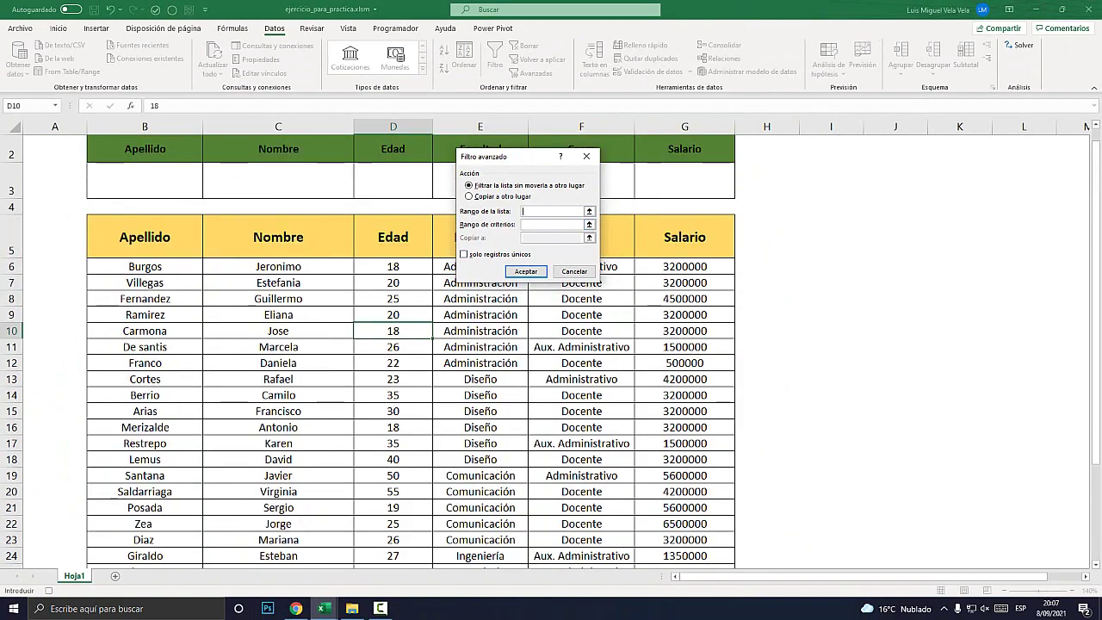
- Reselect the employee table so the list range reads Hoja1!$B$5:$G$36
{"action": "left_click_drag", "start_coordinate": [145, 237], "coordinate": [732, 558]}
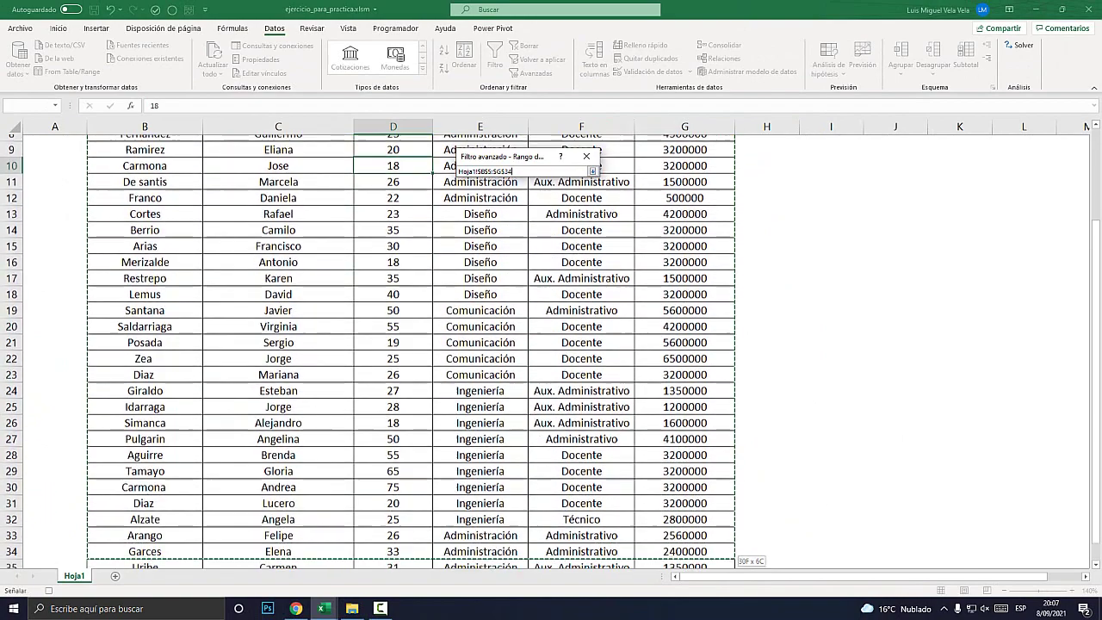
{"action": "left_click_drag", "start_coordinate": [732, 558], "coordinate": [734, 551]}
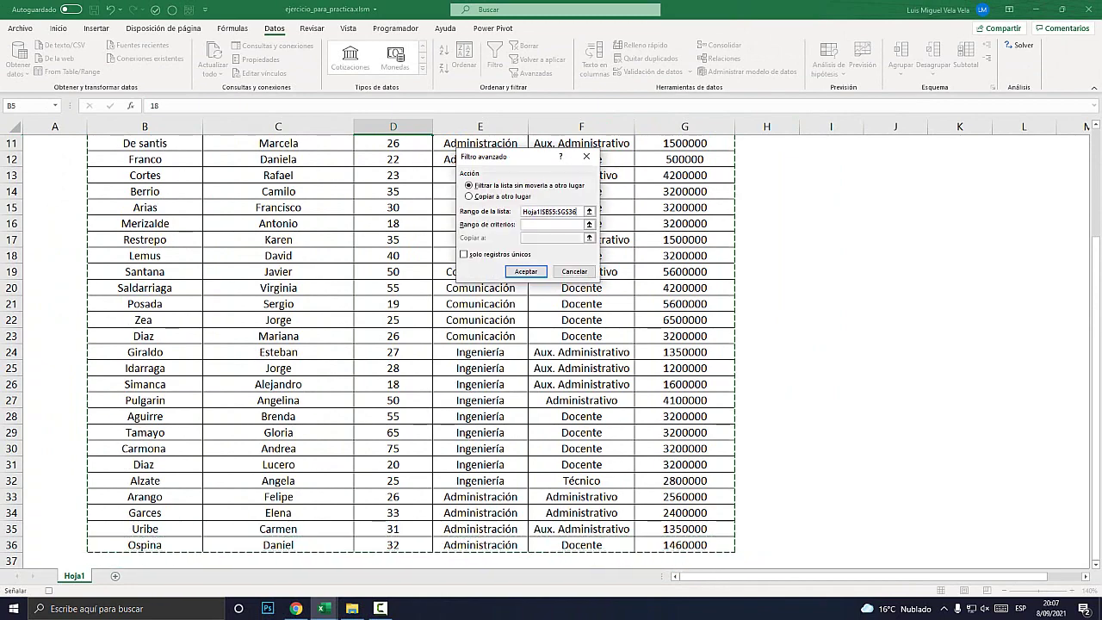
{"action": "scroll", "coordinate": [410, 344], "scroll_direction": "down", "scroll_amount": 3}
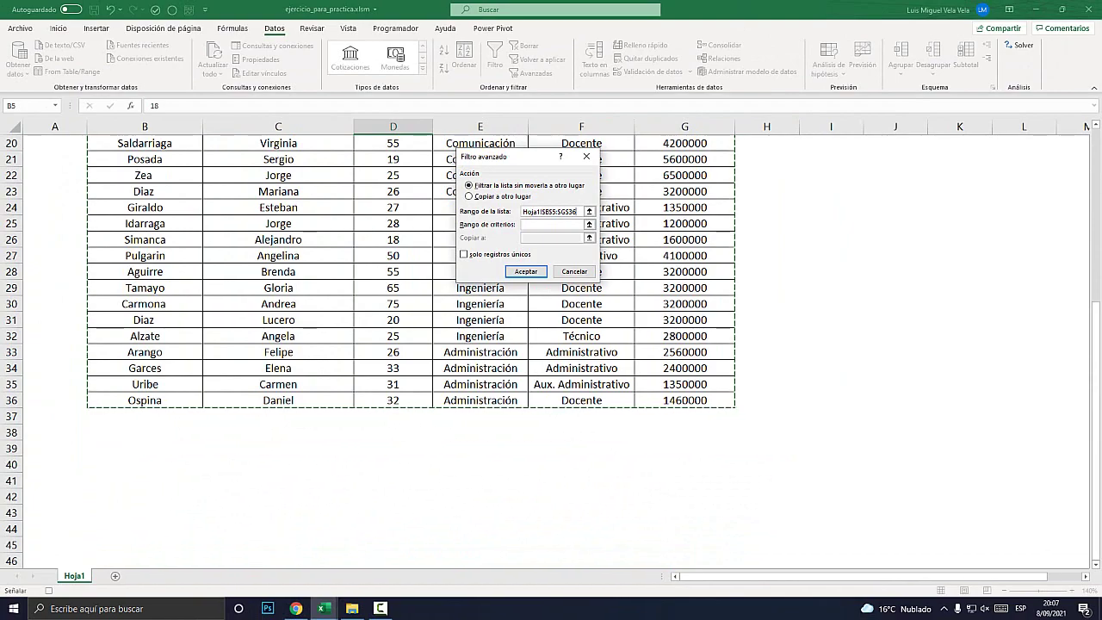
{"action": "scroll", "coordinate": [411, 345], "scroll_direction": "up", "scroll_amount": 4}
{"action": "scroll", "coordinate": [411, 344], "scroll_direction": "up", "scroll_amount": 3}
{"action": "mouse_move", "coordinate": [145, 254]}
{"action": "left_mouse_down"}
{"action": "mouse_move", "coordinate": [732, 495]}
{"action": "mouse_move", "coordinate": [732, 558]}
{"action": "left_mouse_up"}
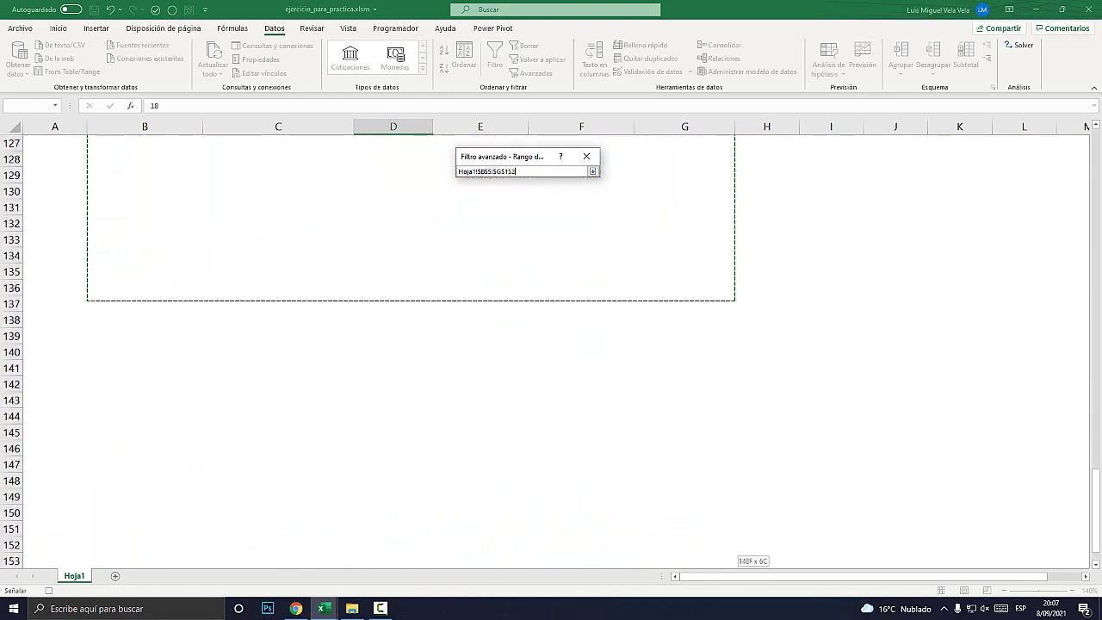
{"action": "left_click_drag", "start_coordinate": [732, 558], "coordinate": [734, 168]}
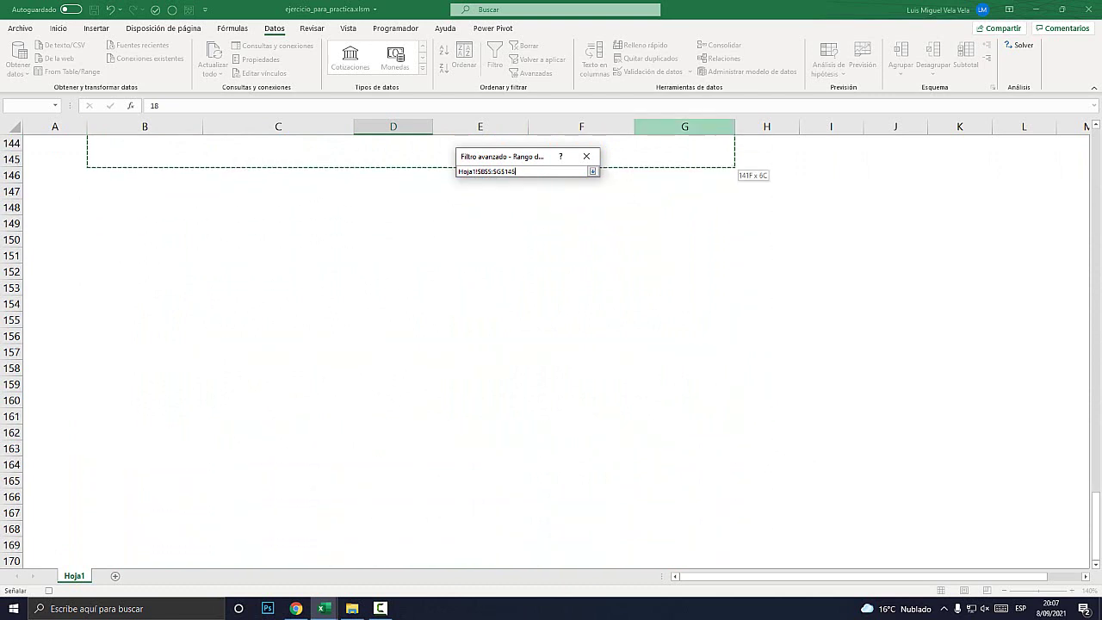
{"action": "mouse_move", "coordinate": [734, 168]}
{"action": "left_mouse_down"}
{"action": "mouse_move", "coordinate": [733, 153]}
{"action": "mouse_move", "coordinate": [734, 165]}
{"action": "left_mouse_up"}
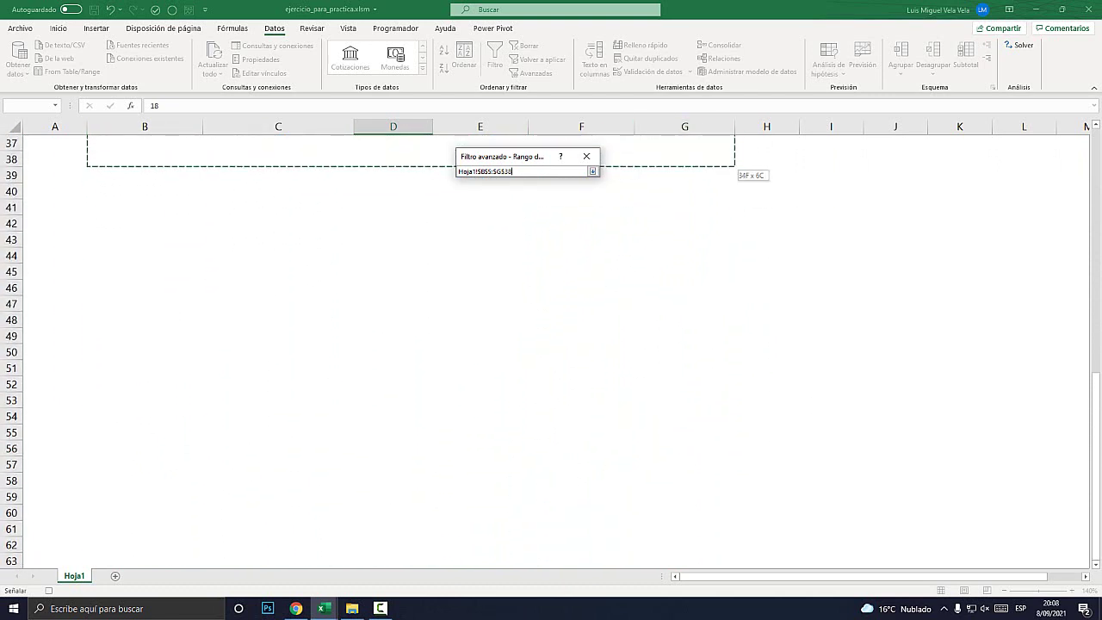
{"action": "left_click_drag", "start_coordinate": [734, 166], "coordinate": [733, 196]}
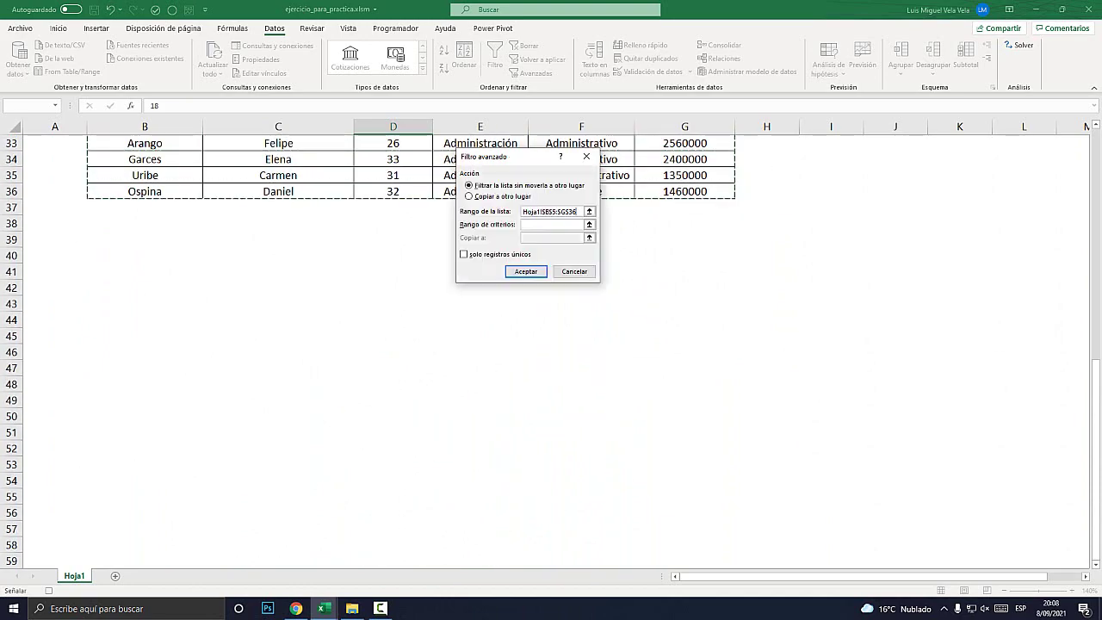
{"action": "scroll", "coordinate": [410, 344], "scroll_direction": "up", "scroll_amount": 4}
{"action": "scroll", "coordinate": [410, 345], "scroll_direction": "up", "scroll_amount": 6}
{"action": "scroll", "coordinate": [410, 344], "scroll_direction": "down", "scroll_amount": 3}
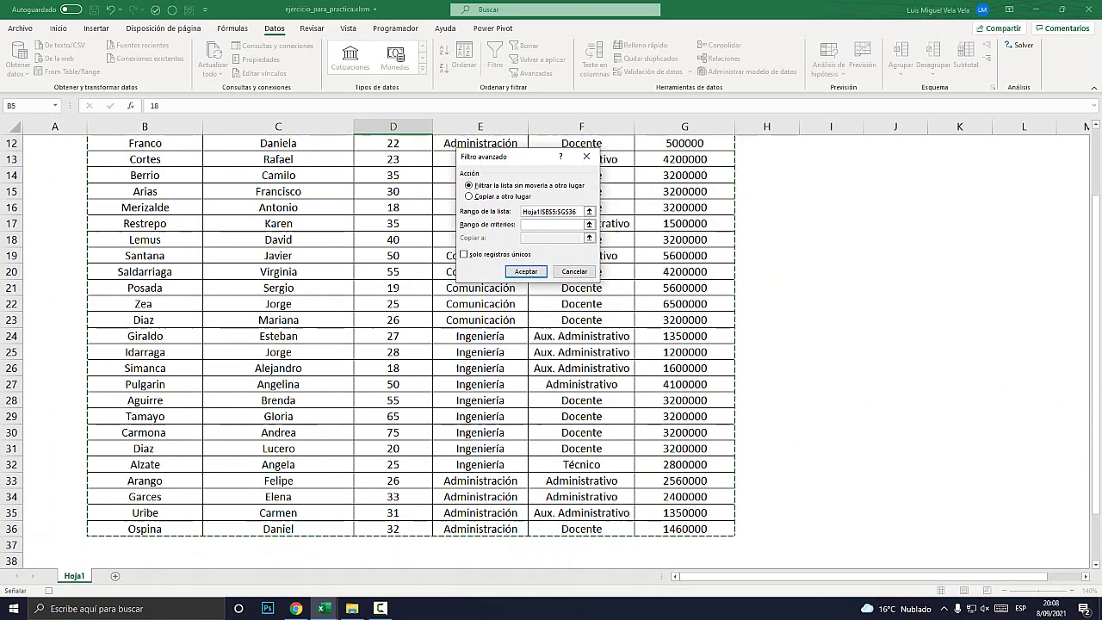
{"action": "scroll", "coordinate": [410, 345], "scroll_direction": "down", "scroll_amount": 1}
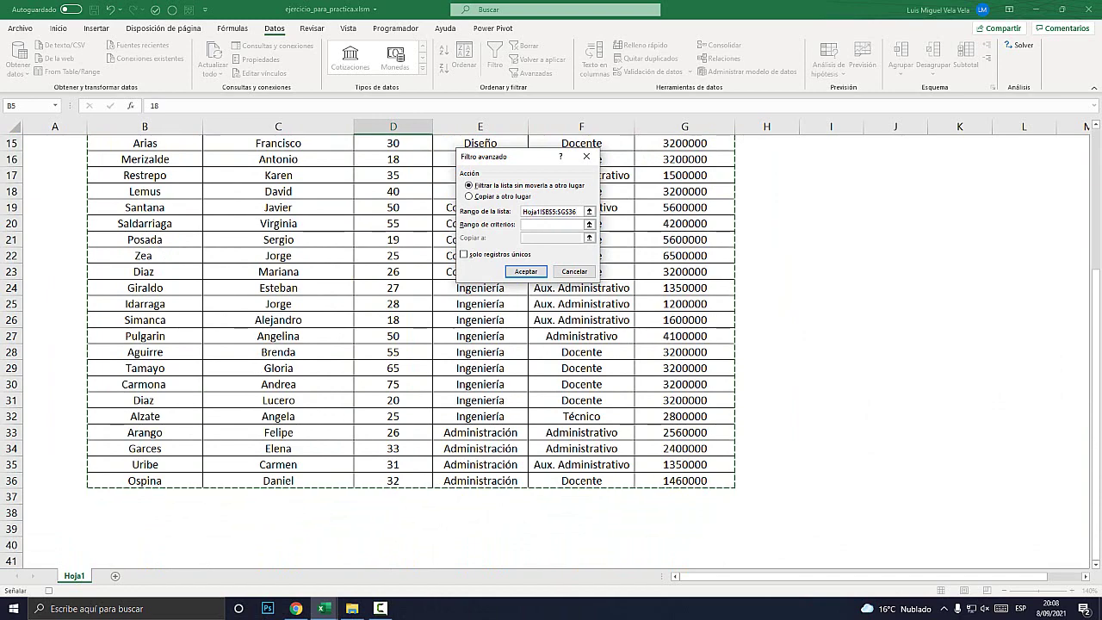
{"action": "scroll", "coordinate": [410, 344], "scroll_direction": "up", "scroll_amount": 5}
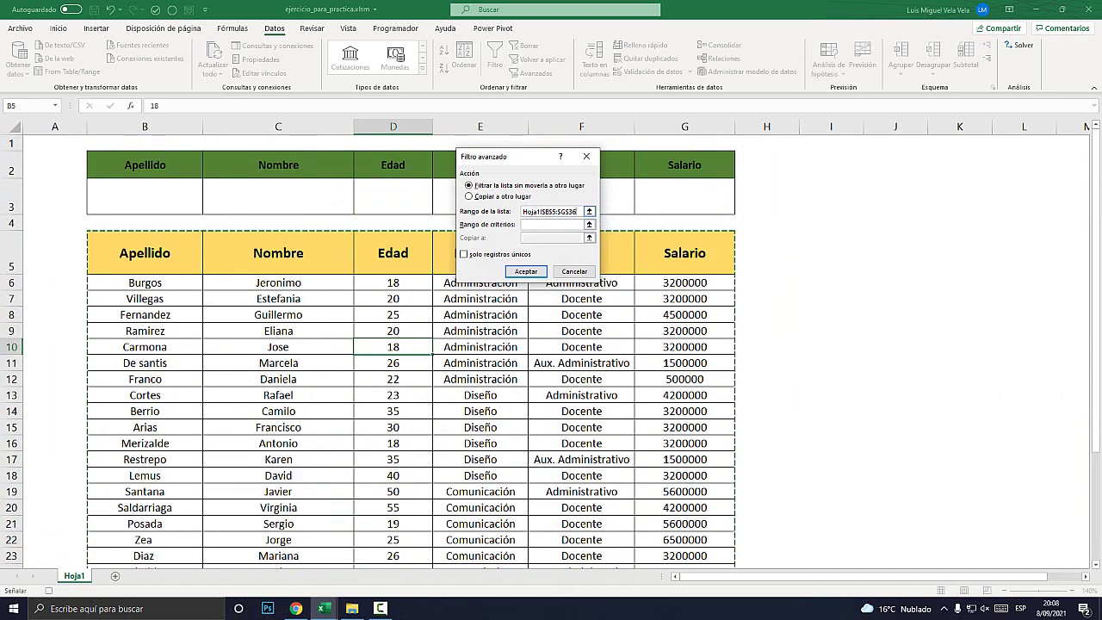
- Set the criteria range to the block B2:G3 (Hoja1!$B$2:$G$3)
{"action": "key", "text": "super+plus"}
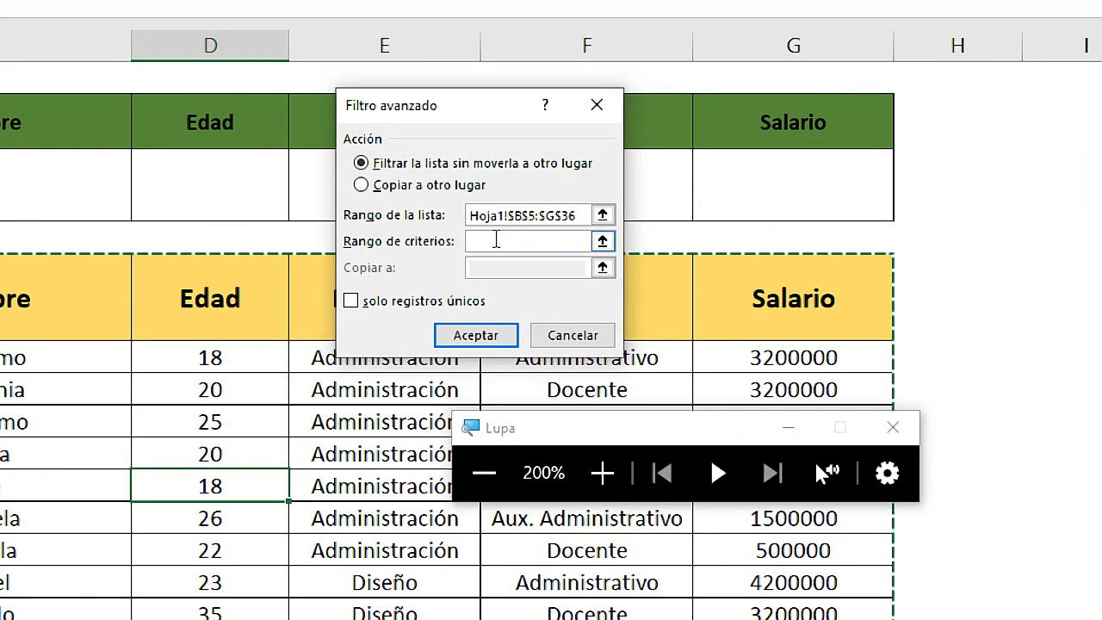
{"action": "left_click", "coordinate": [498, 243]}
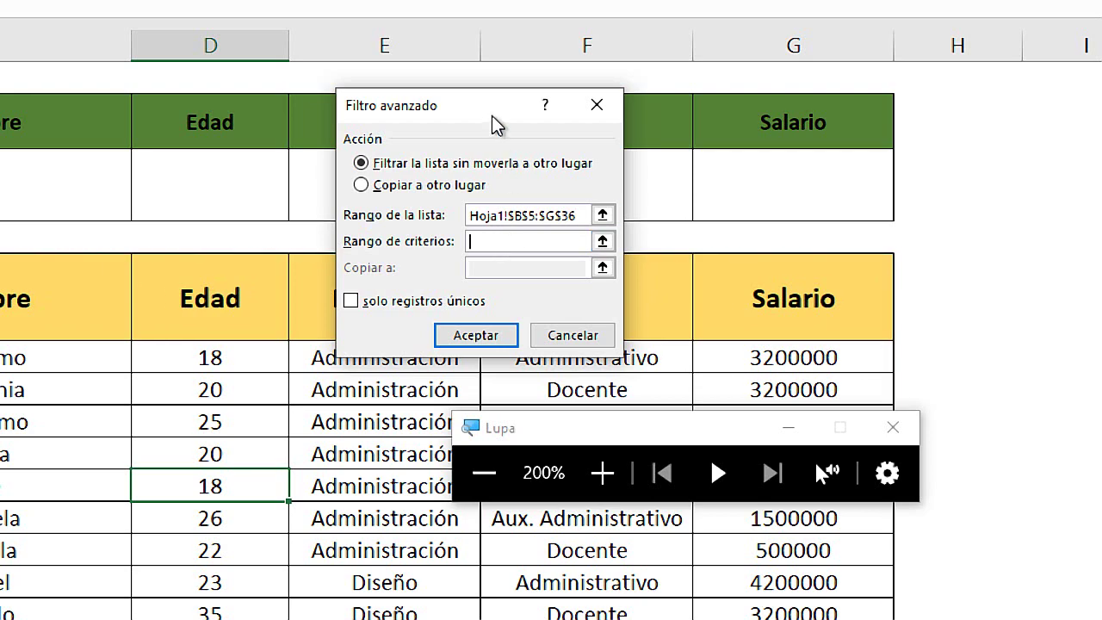
{"action": "key", "text": "super+Escape"}
{"action": "left_click", "coordinate": [145, 164]}
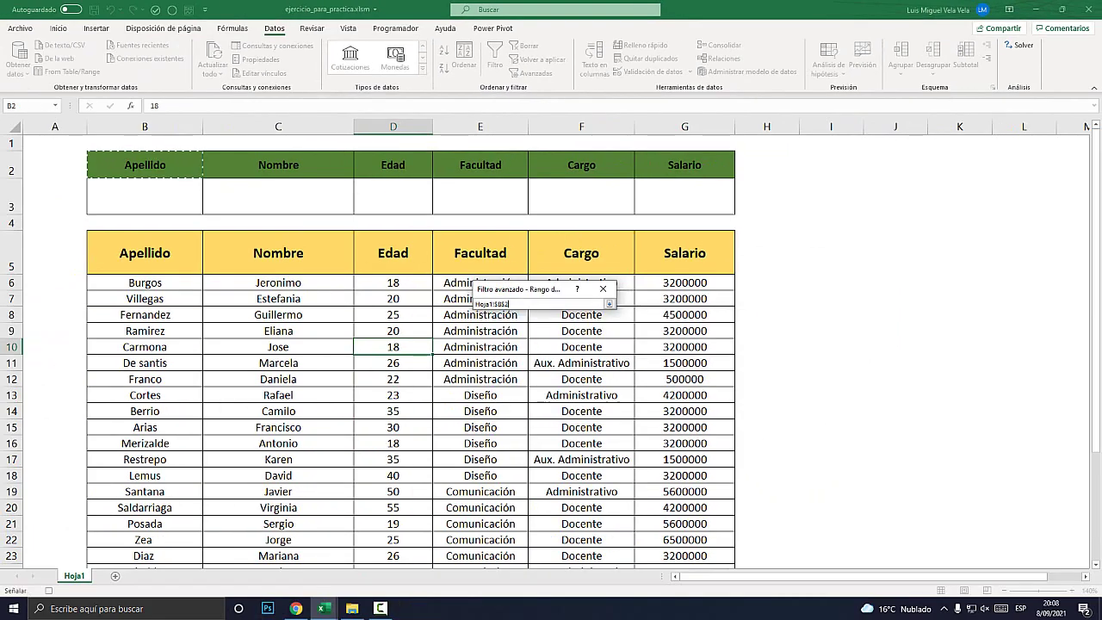
{"action": "left_click_drag", "start_coordinate": [144, 172], "coordinate": [728, 207]}
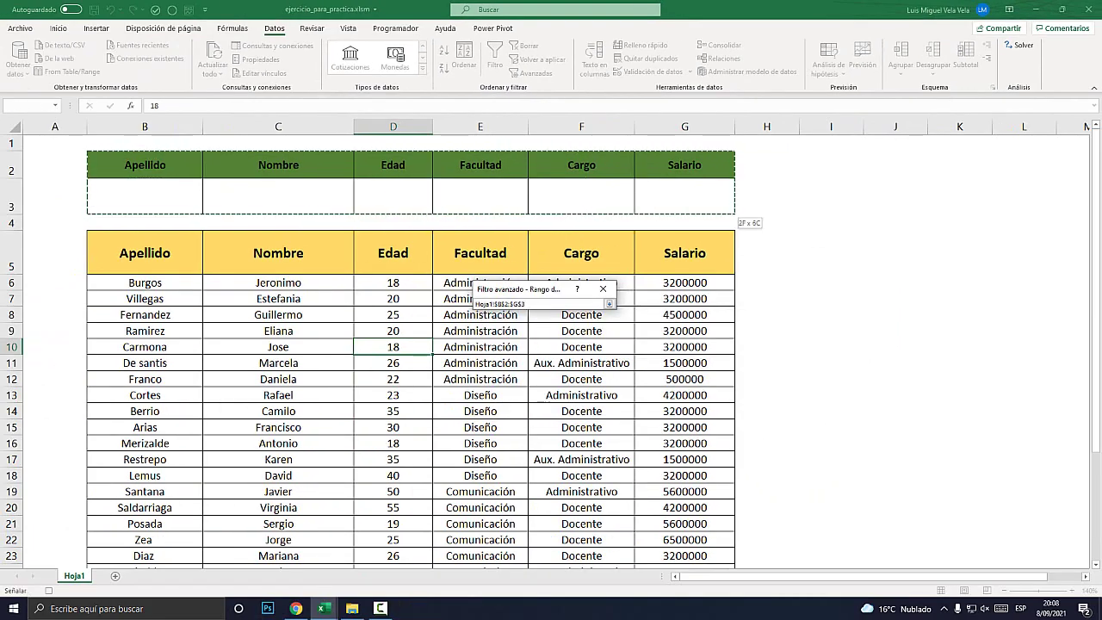
{"action": "key", "text": "Return"}
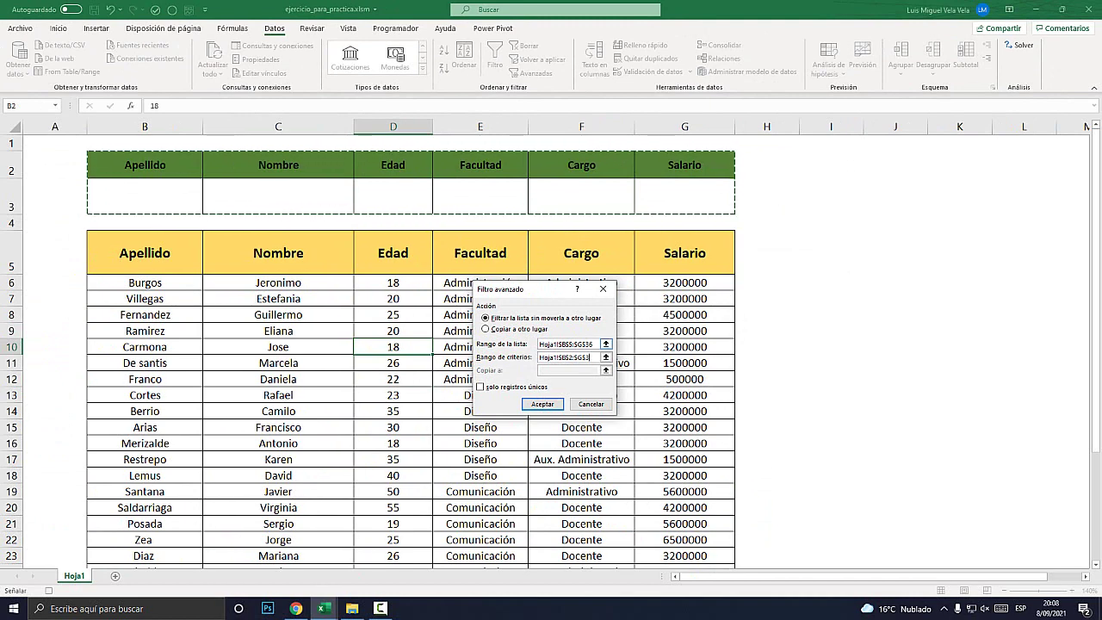
- Apply the advanced filter in place, showing all 31 of 31 records
{"action": "key", "text": "super+plus"}
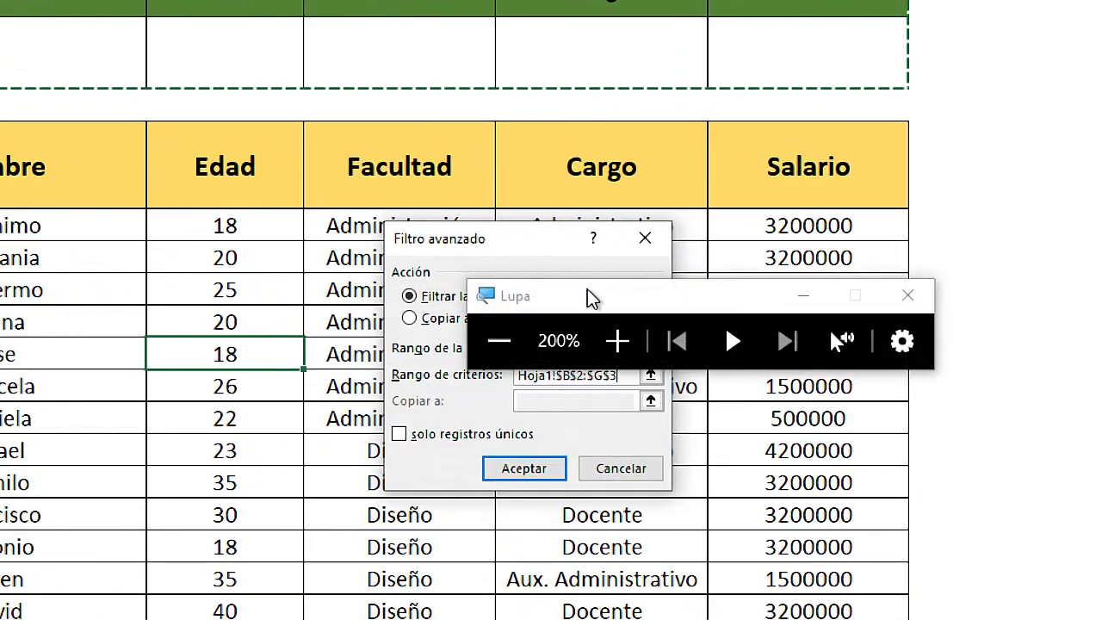
{"action": "left_click_drag", "start_coordinate": [587, 291], "coordinate": [812, 376]}
{"action": "key", "text": "super+Escape"}
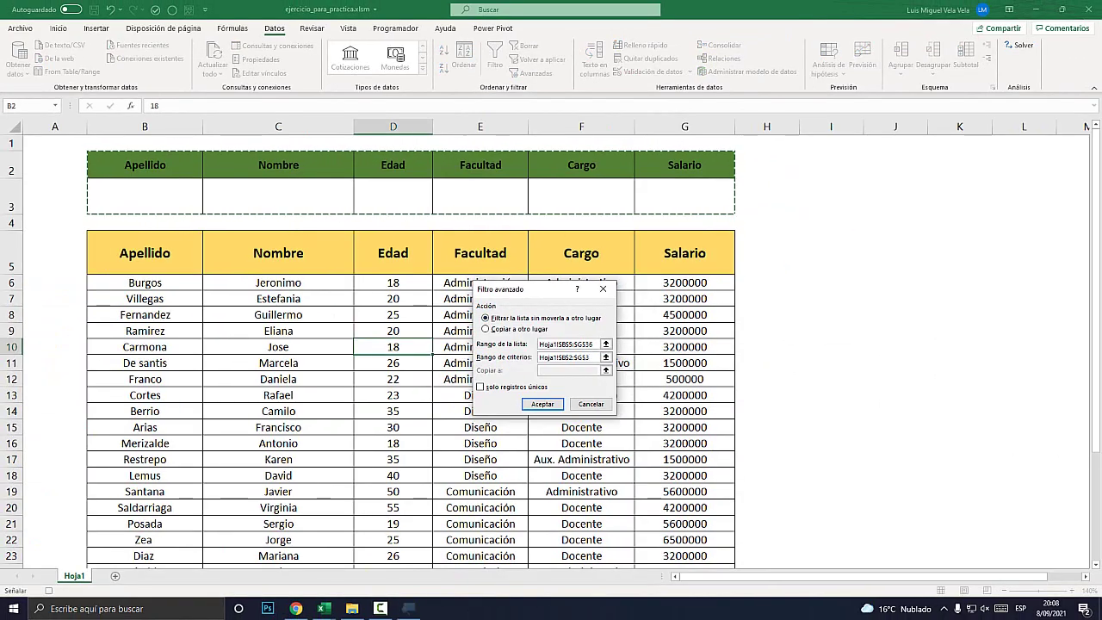
{"action": "key", "text": "super+plus"}
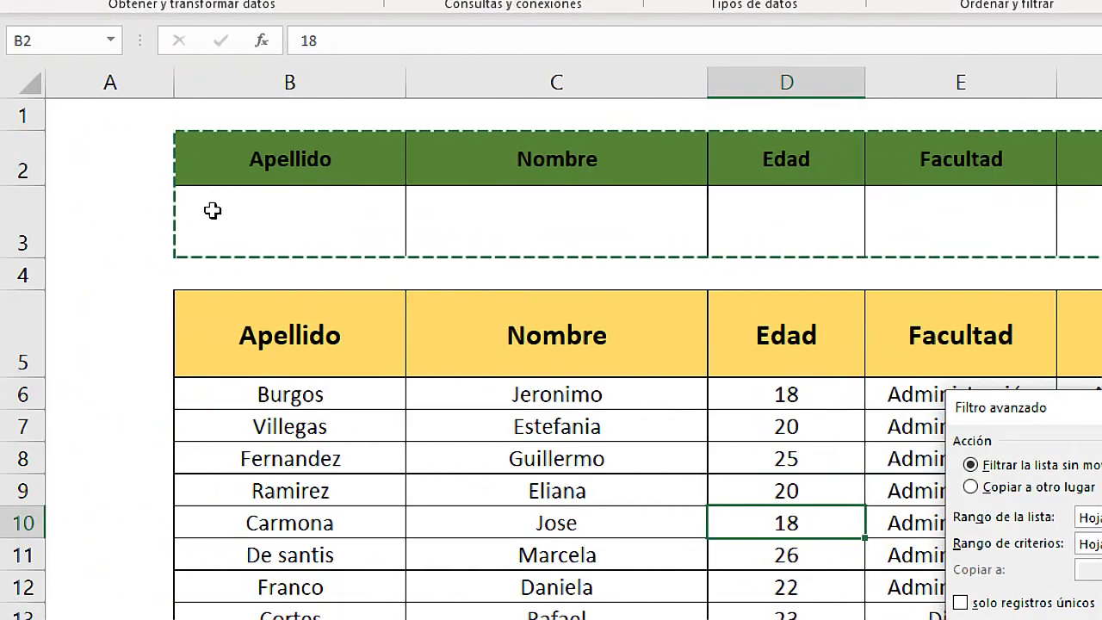
{"action": "key", "text": "super+Escape"}
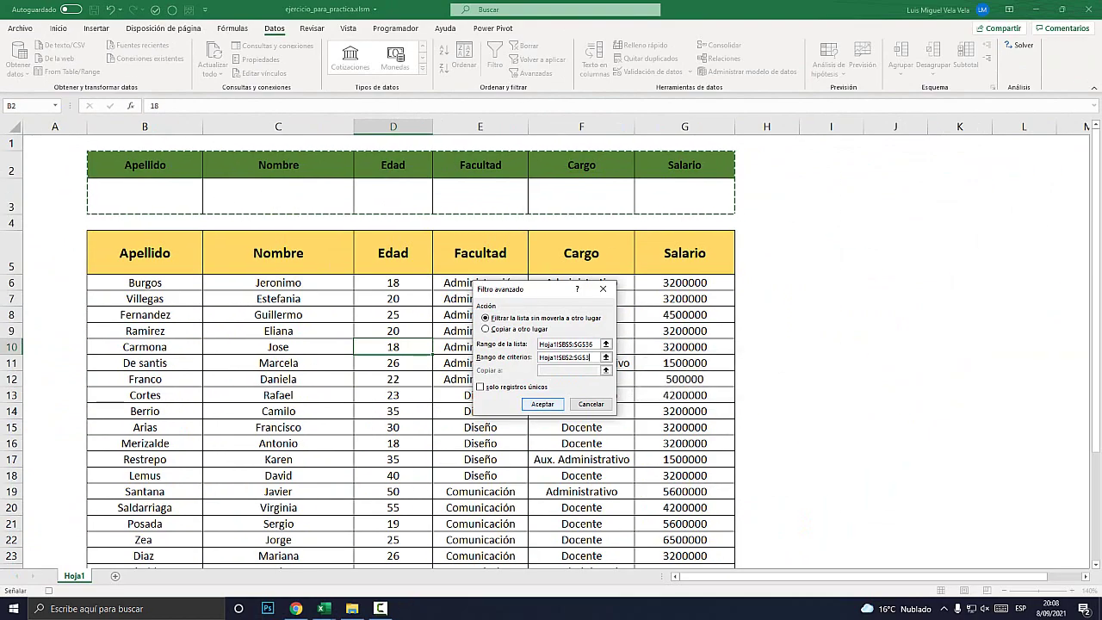
{"action": "key", "text": "Return"}
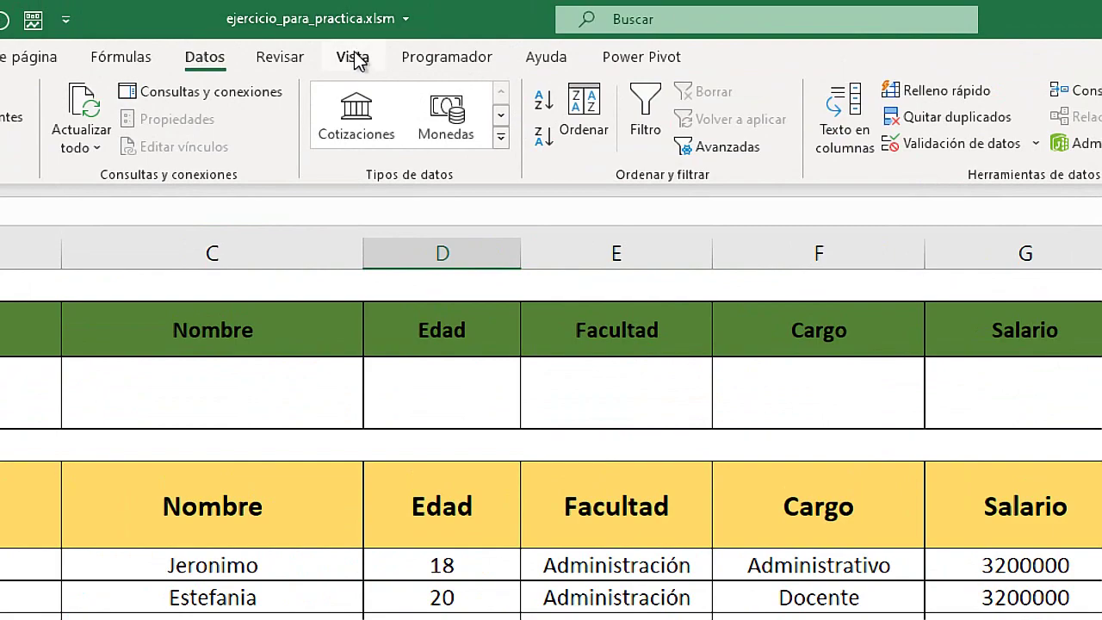
- Stop recording the busqueda macro with Vista > Macros > Detener grabación
{"action": "left_click", "coordinate": [355, 29]}
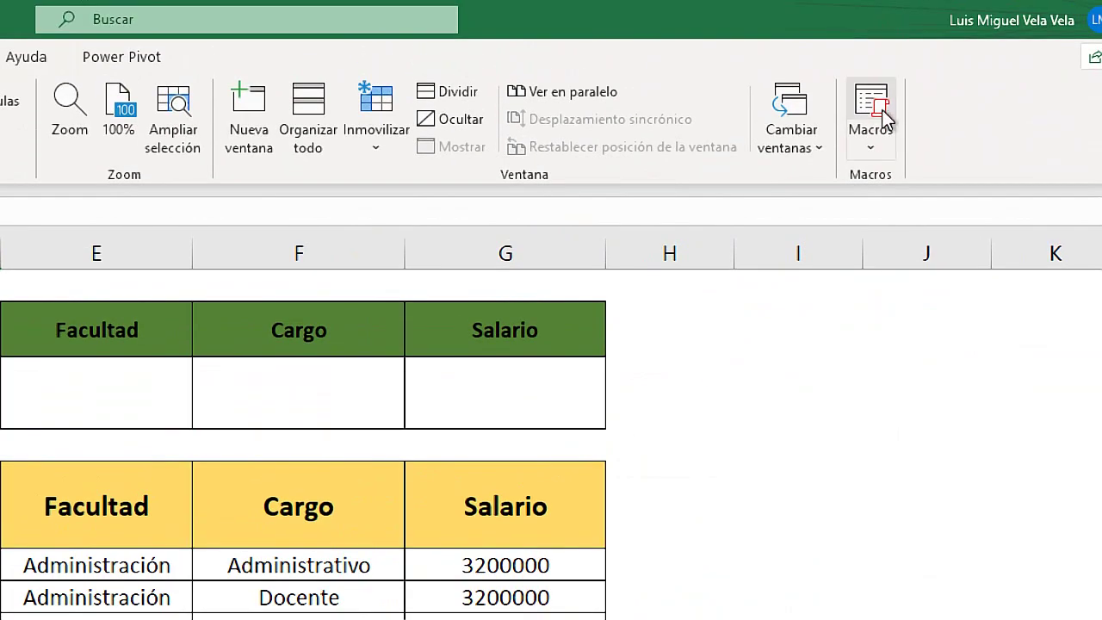
{"action": "left_click", "coordinate": [870, 72]}
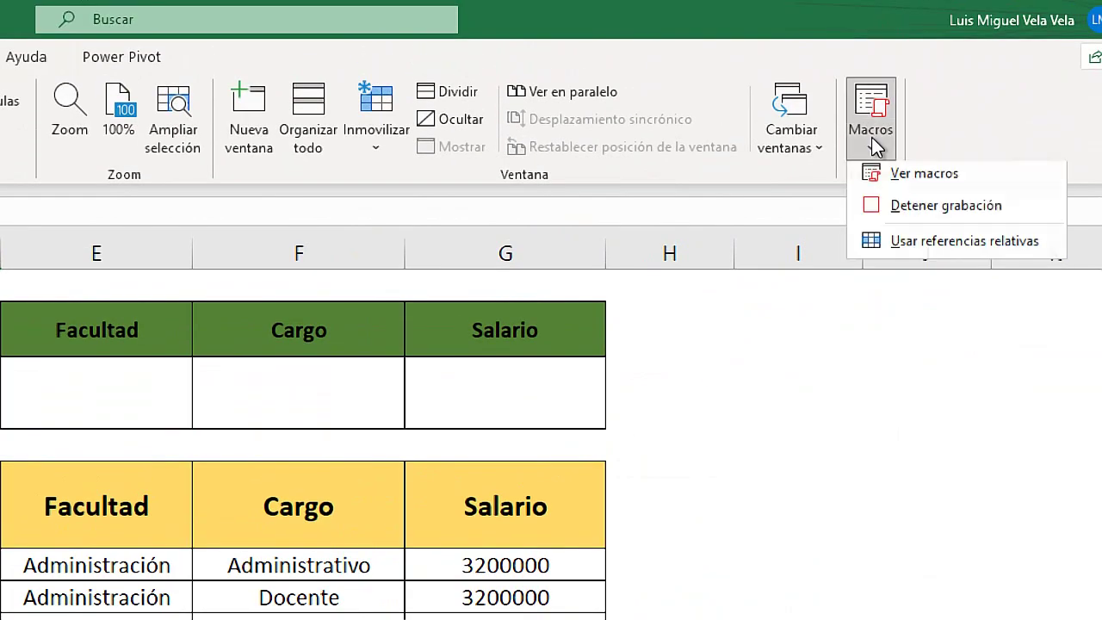
{"action": "left_click", "coordinate": [948, 216]}
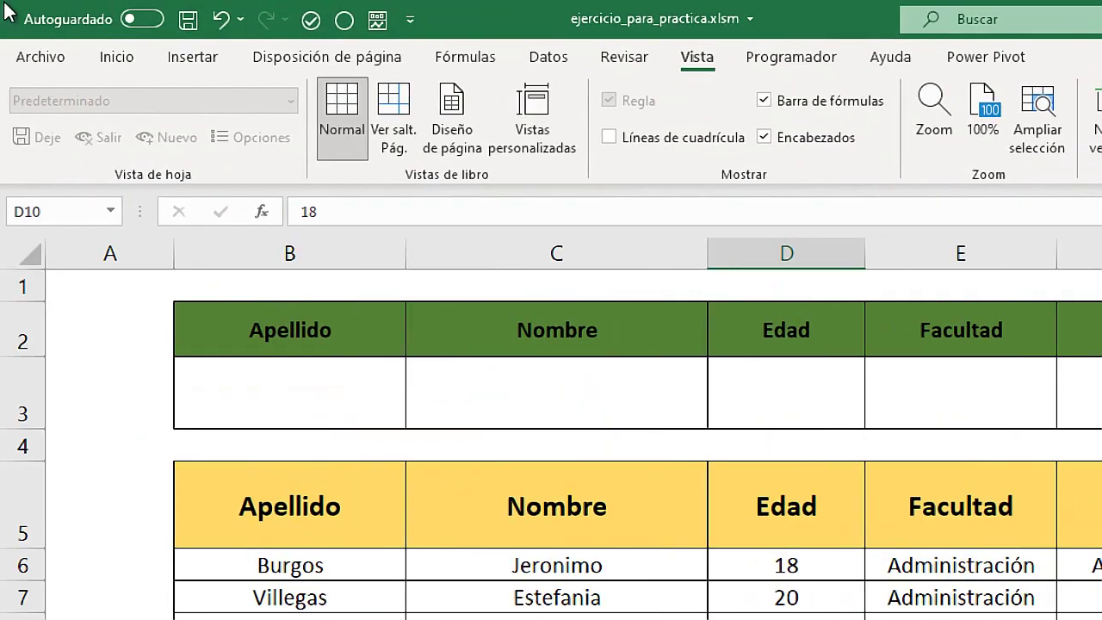
- Draw a rounded rectangle shape over cells H2:I3
{"action": "left_click", "coordinate": [191, 60]}
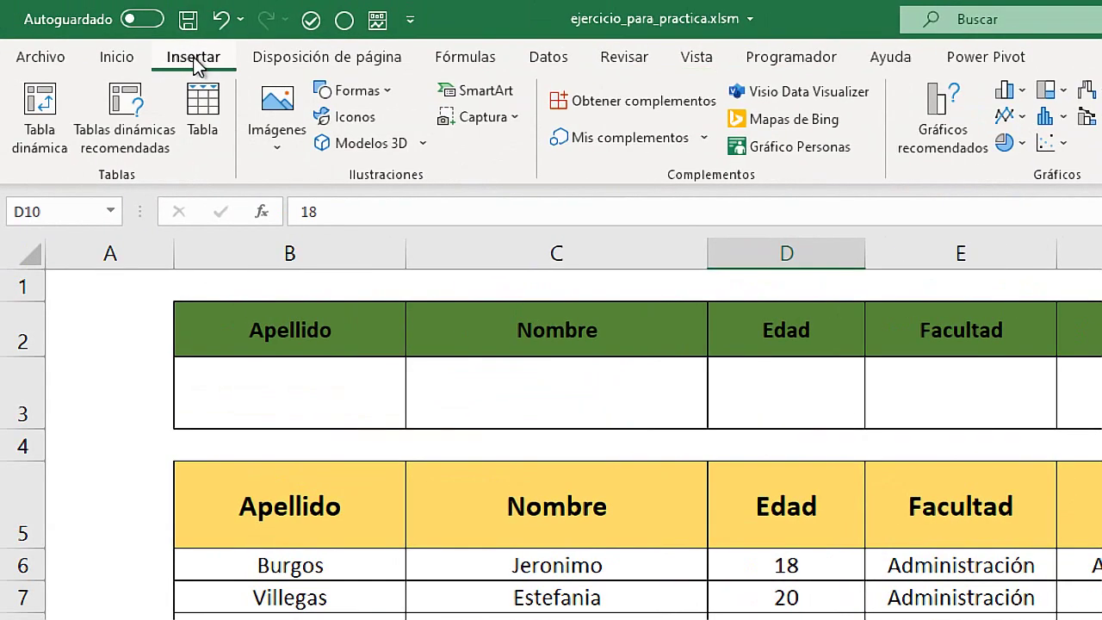
{"action": "left_click", "coordinate": [344, 92]}
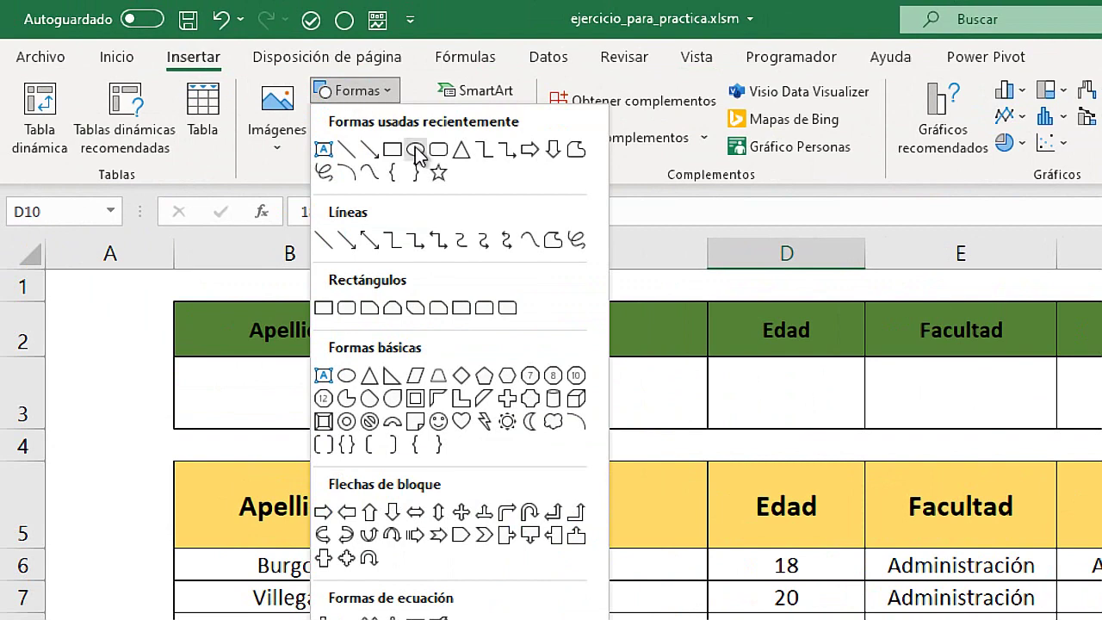
{"action": "left_click", "coordinate": [346, 309]}
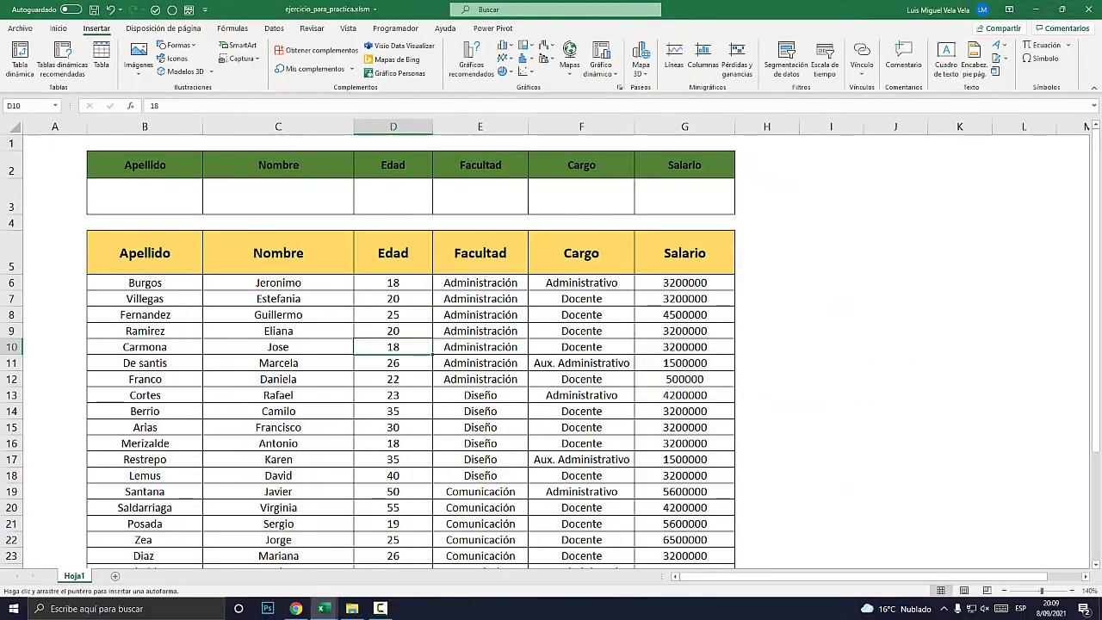
{"action": "left_click_drag", "start_coordinate": [744, 153], "coordinate": [866, 216]}
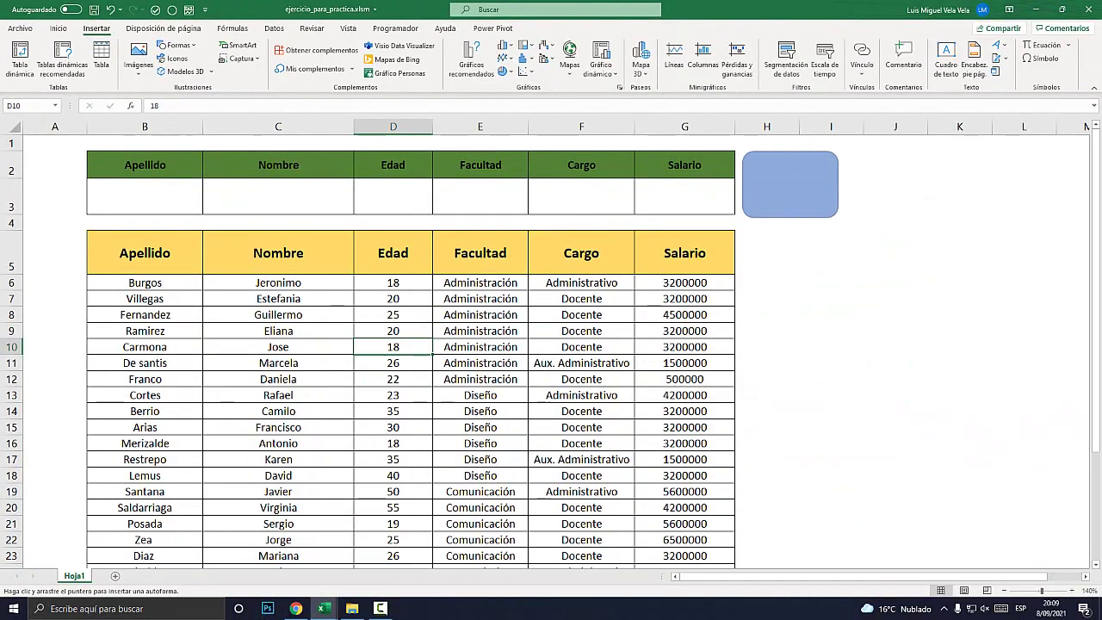
- Label the rectangle 'BUSCAR' using Editar texto
{"action": "right_click", "coordinate": [820, 183]}
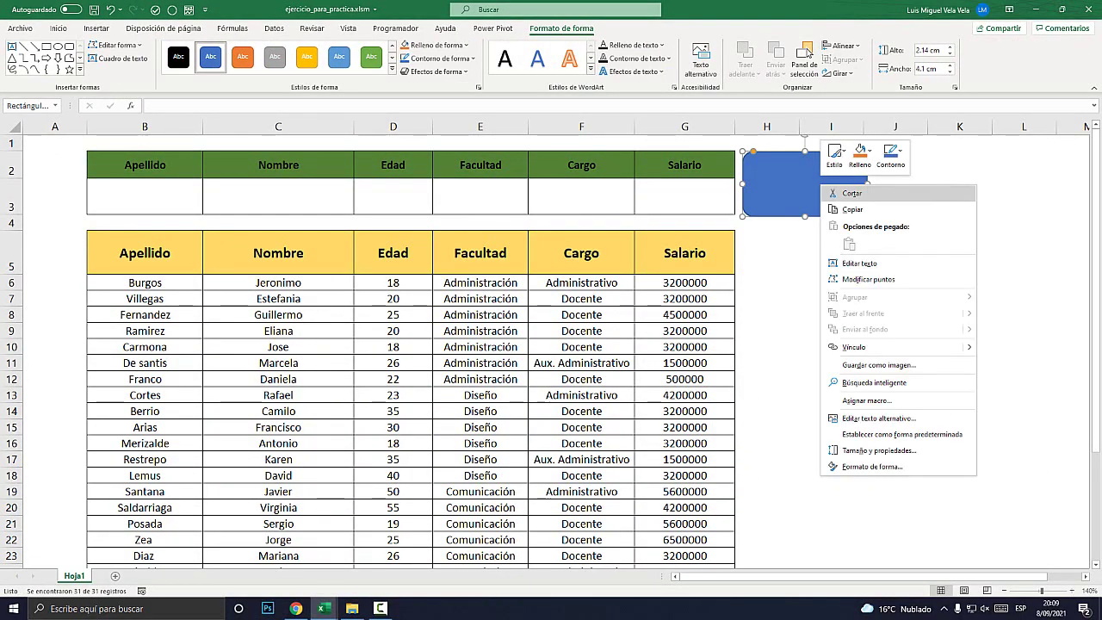
{"action": "left_click", "coordinate": [859, 263]}
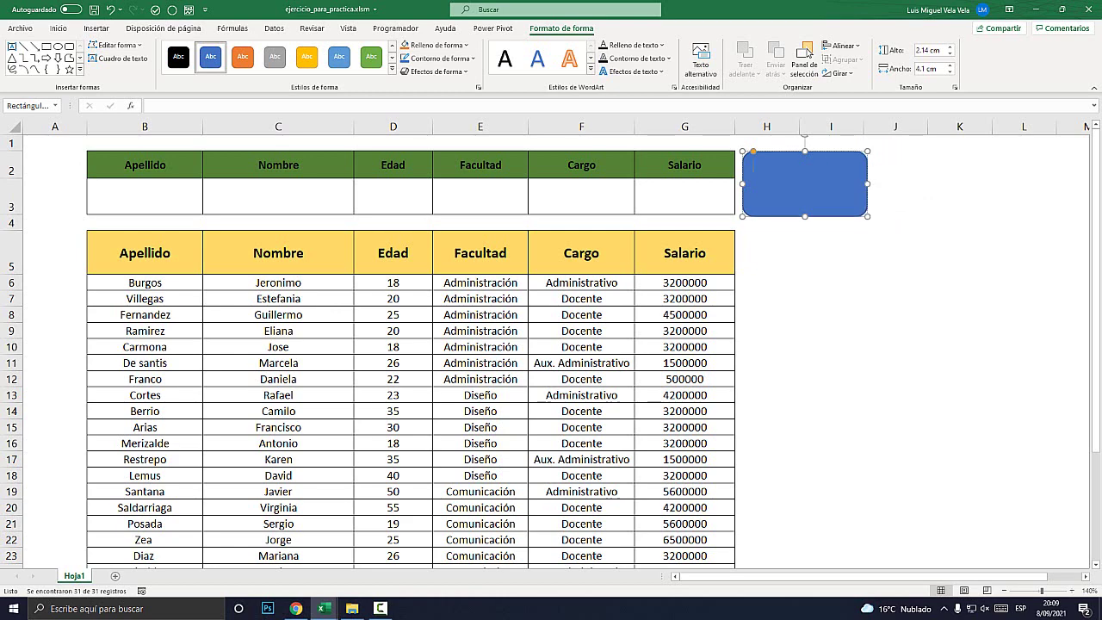
{"action": "key", "text": "super+plus"}
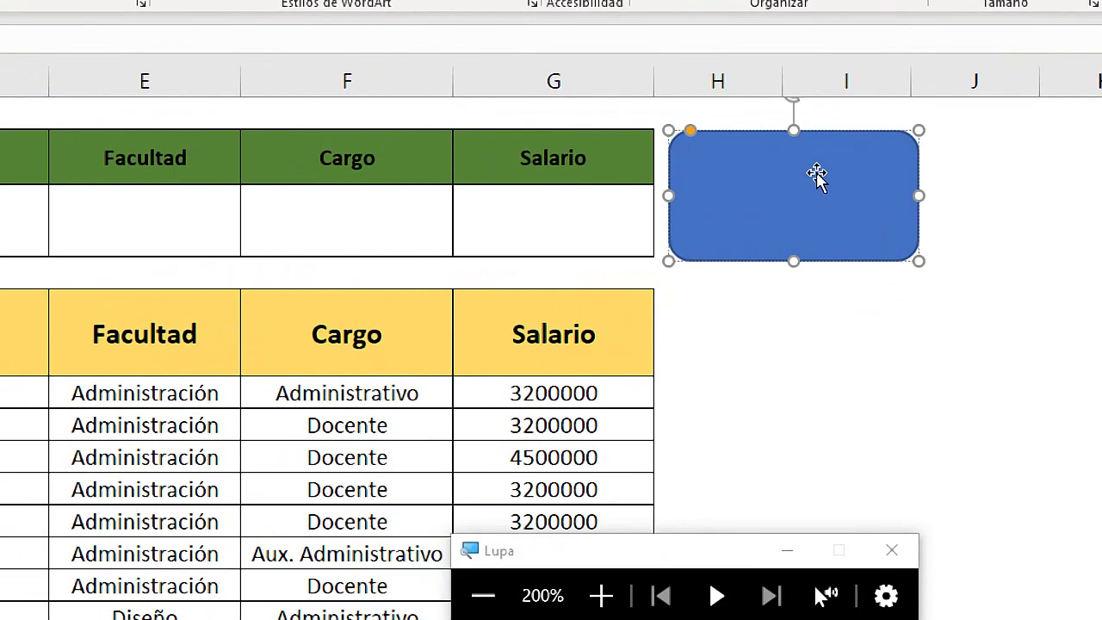
{"action": "type", "text": "BUS"}
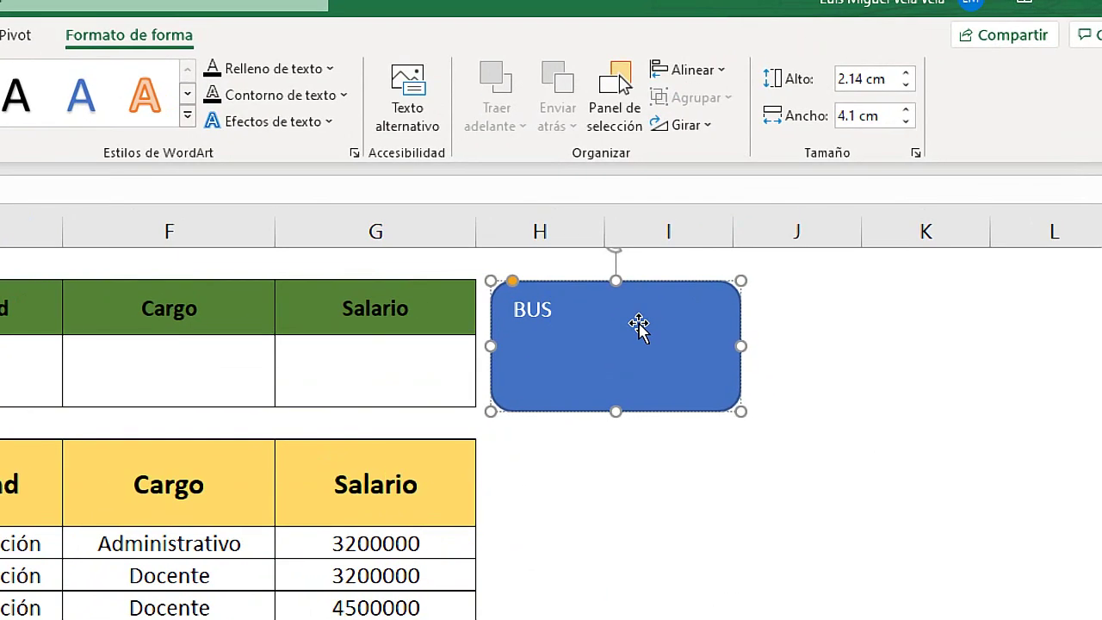
{"action": "type", "text": "CAR"}
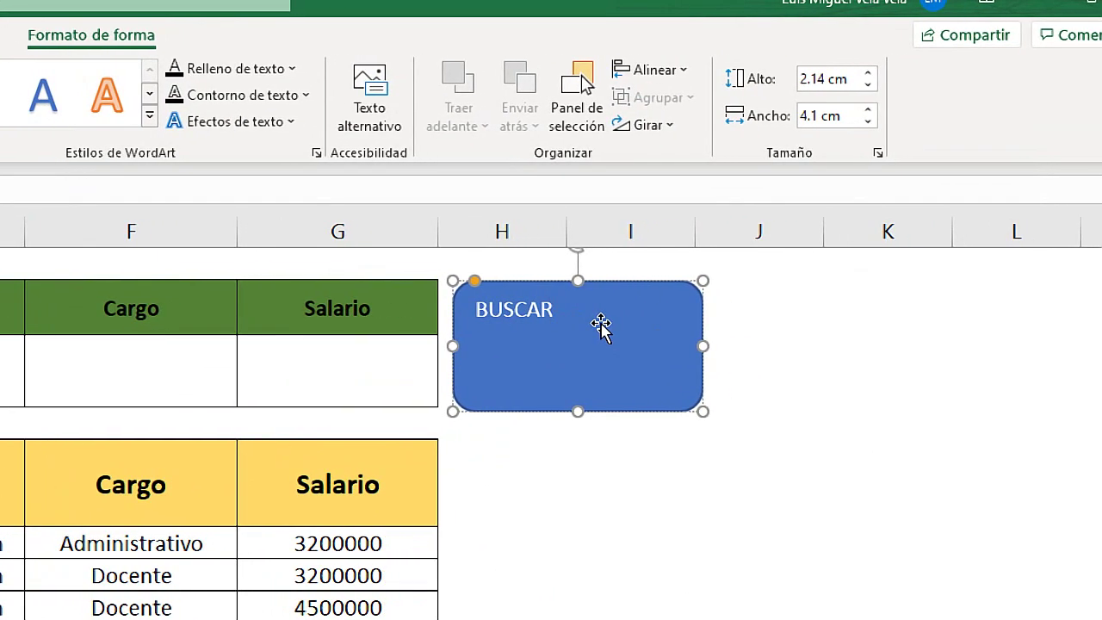
{"action": "key", "text": "super+Escape"}
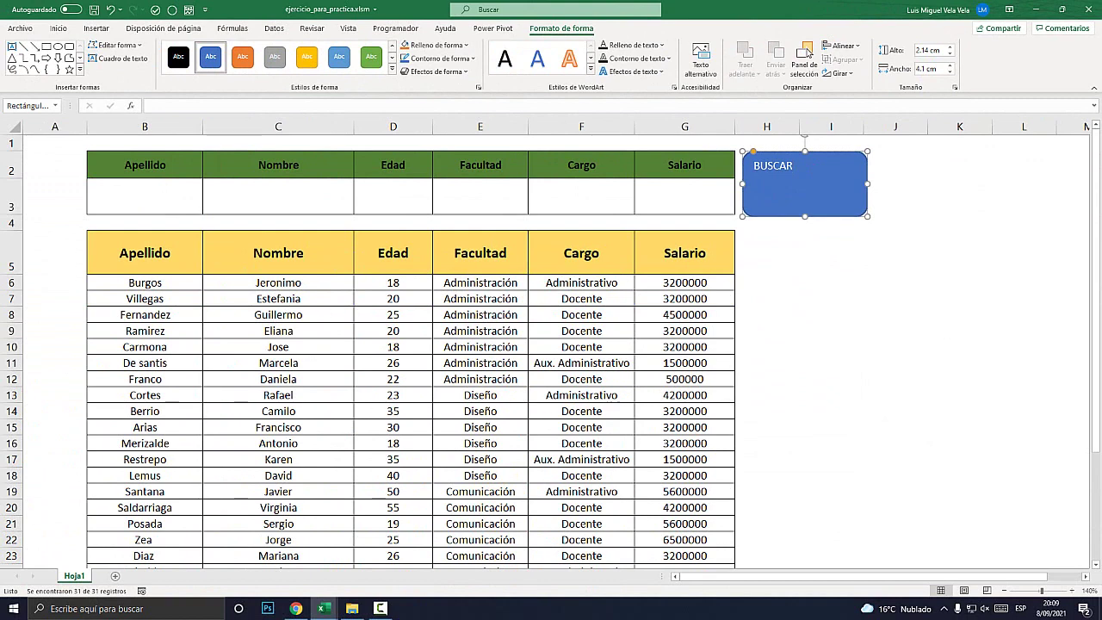
- Make the BUSCAR label text bold at 32 points
{"action": "left_click", "coordinate": [57, 28]}
{"action": "left_click", "coordinate": [143, 68]}
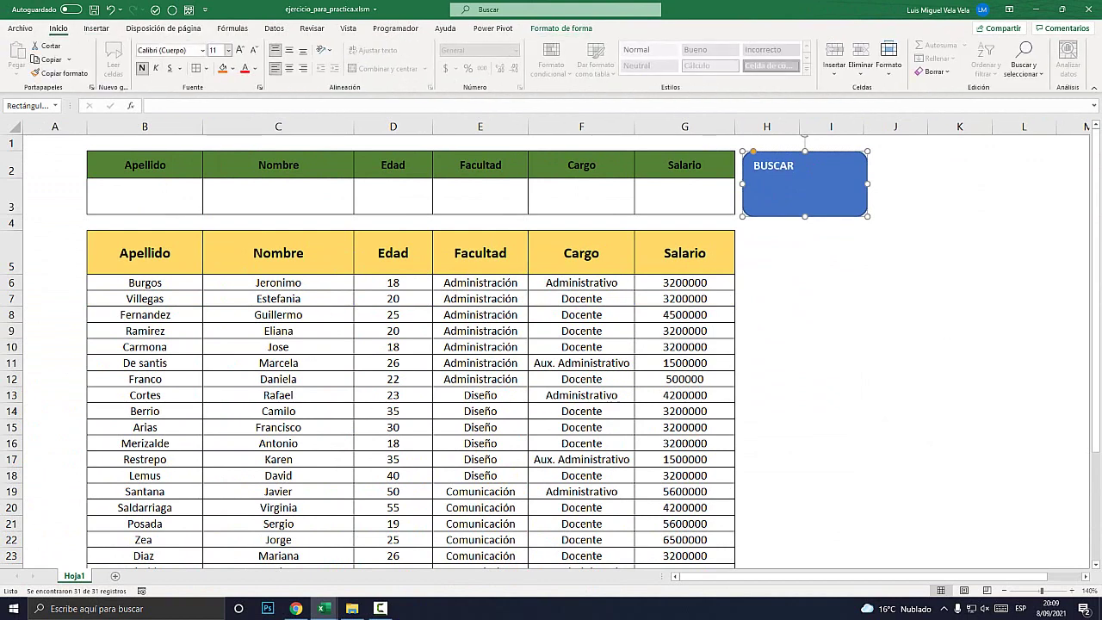
{"action": "left_click", "coordinate": [240, 49]}
{"action": "double_click", "coordinate": [240, 49]}
{"action": "double_click", "coordinate": [240, 49]}
{"action": "double_click", "coordinate": [239, 50]}
{"action": "double_click", "coordinate": [240, 49]}
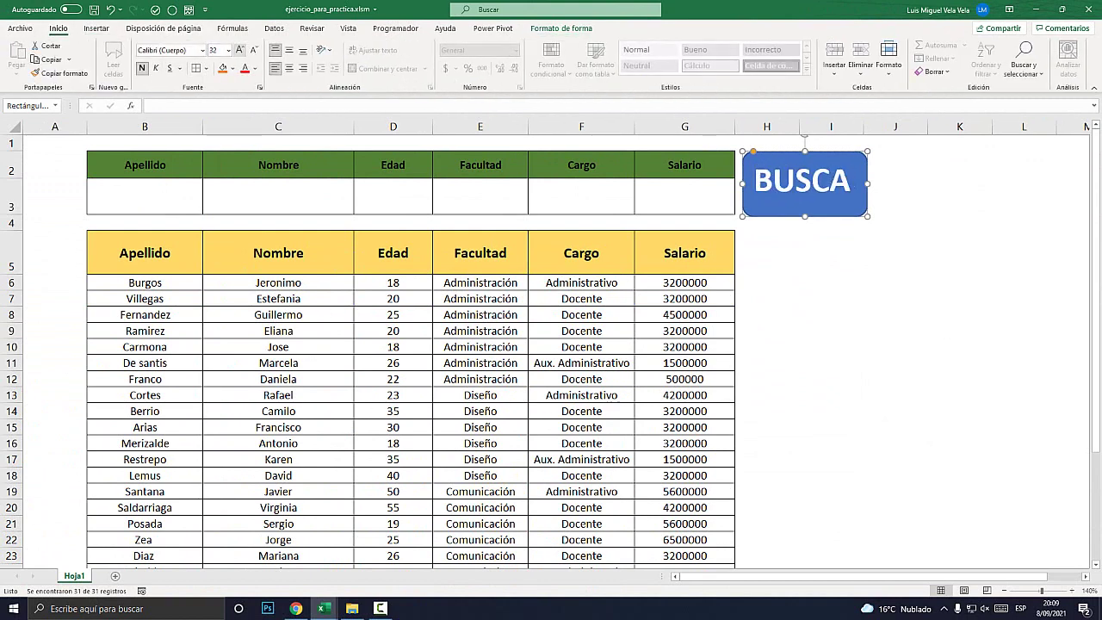
- Widen the blue button so BUSCAR fits and line it up beside the criteria block
{"action": "left_click_drag", "start_coordinate": [868, 183], "coordinate": [891, 184]}
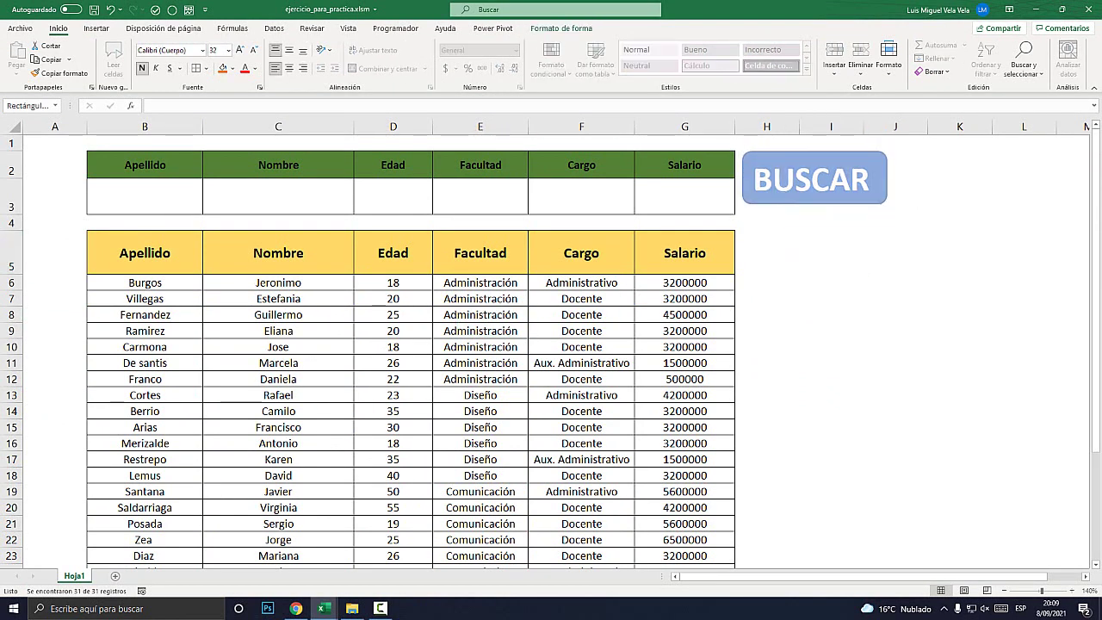
{"action": "left_click_drag", "start_coordinate": [815, 150], "coordinate": [815, 164]}
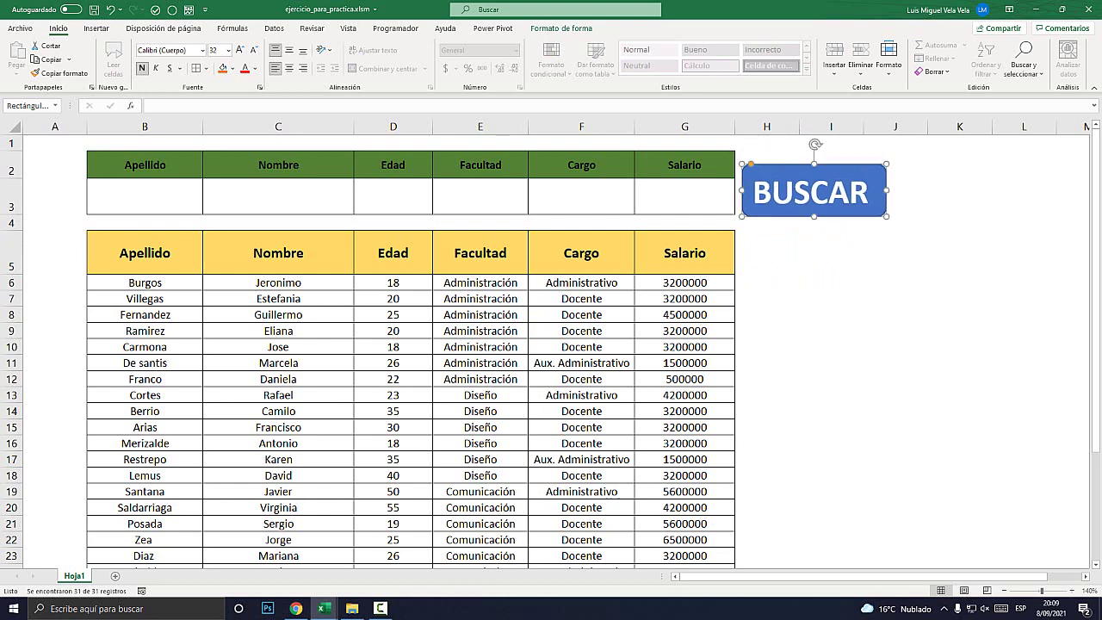
{"action": "left_click", "coordinate": [831, 253]}
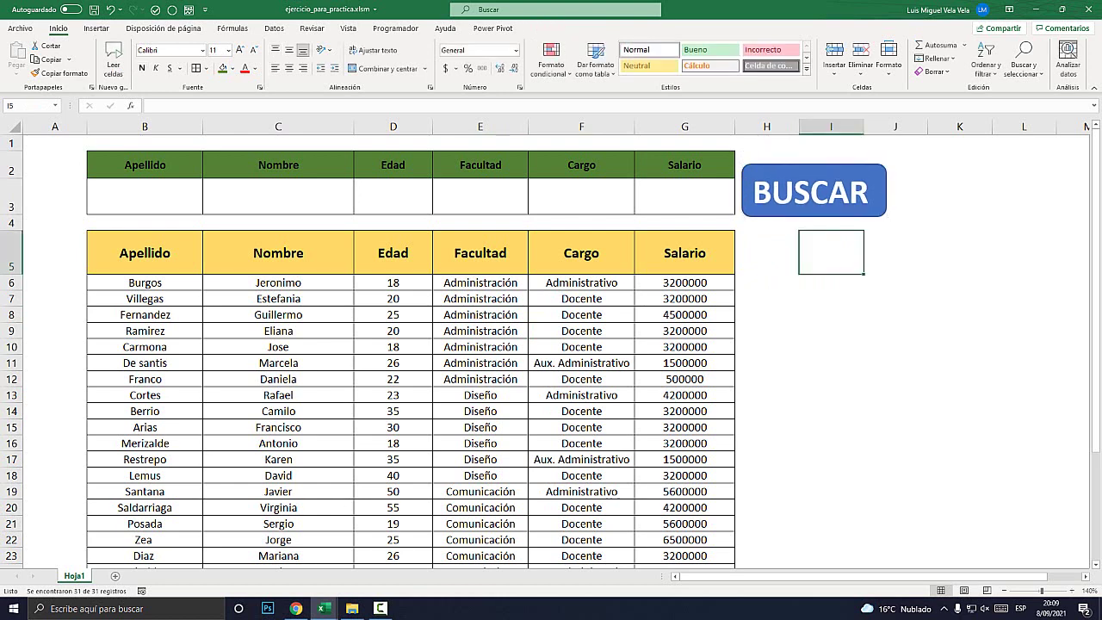
{"action": "left_click_drag", "start_coordinate": [814, 191], "coordinate": [814, 269]}
{"action": "key", "text": "ctrl+z"}
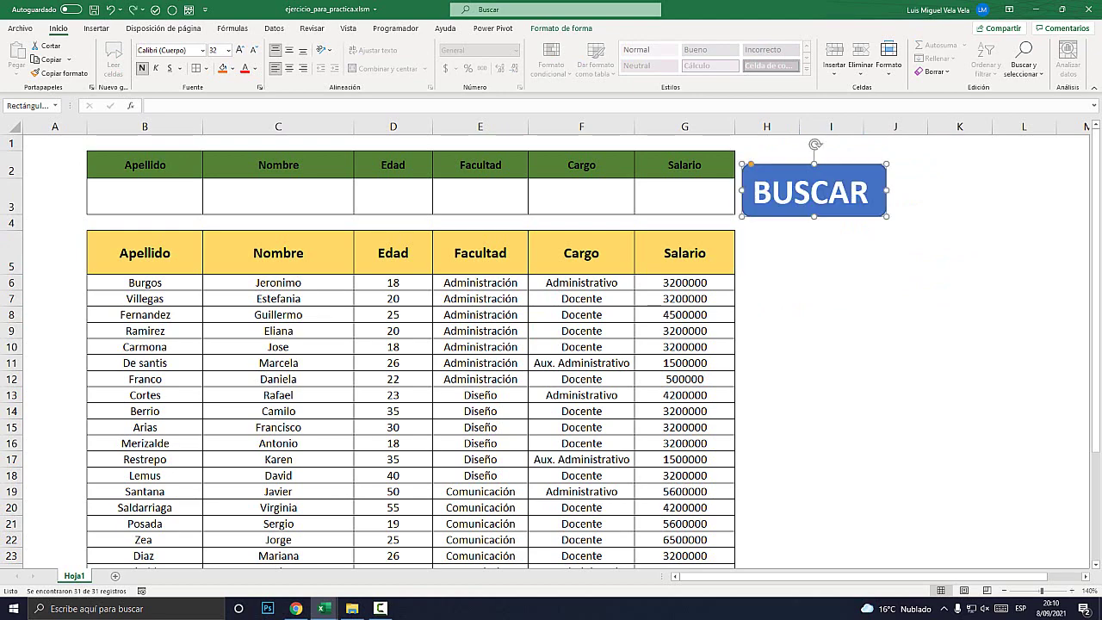
{"action": "key", "text": "super+plus"}
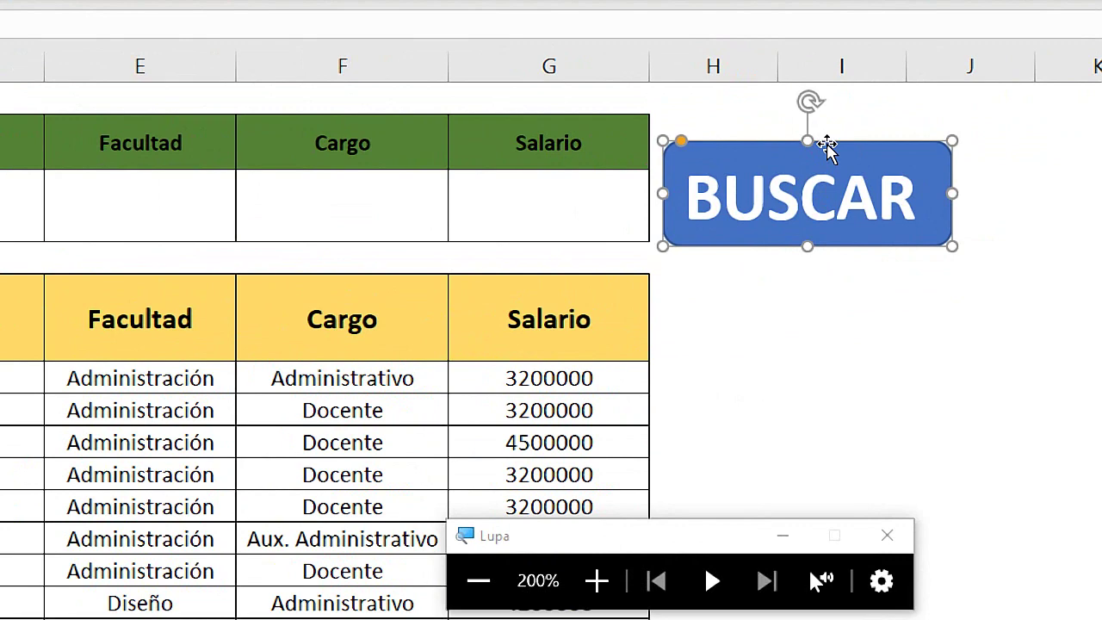
- Assign the busqueda macro to the BUSCAR shape through Asignar macro
{"action": "right_click", "coordinate": [827, 148]}
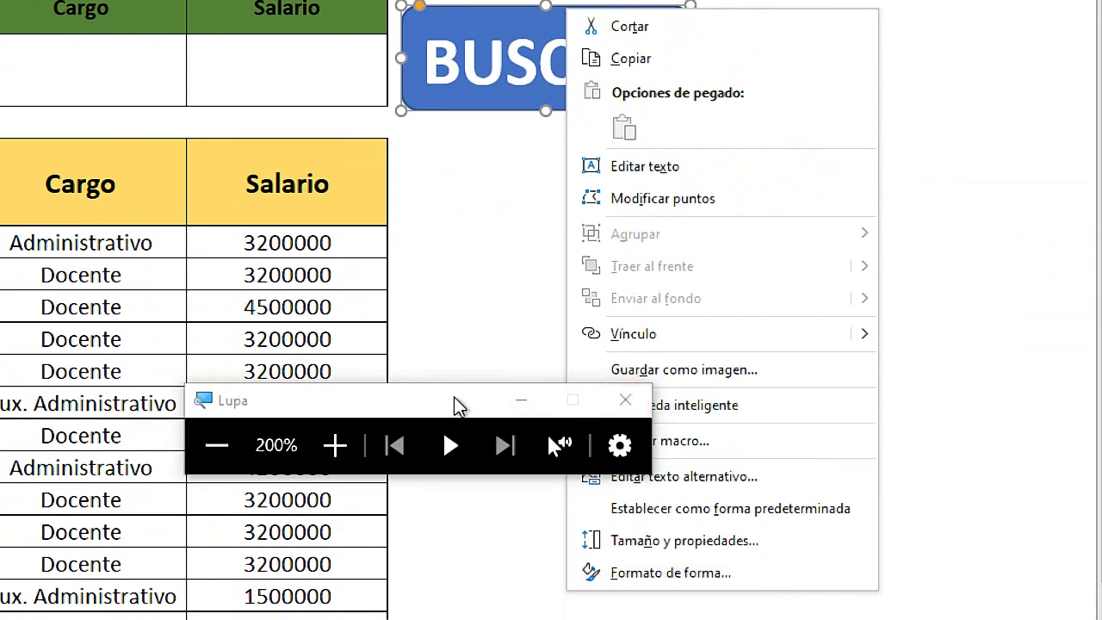
{"action": "left_click_drag", "start_coordinate": [453, 405], "coordinate": [291, 364]}
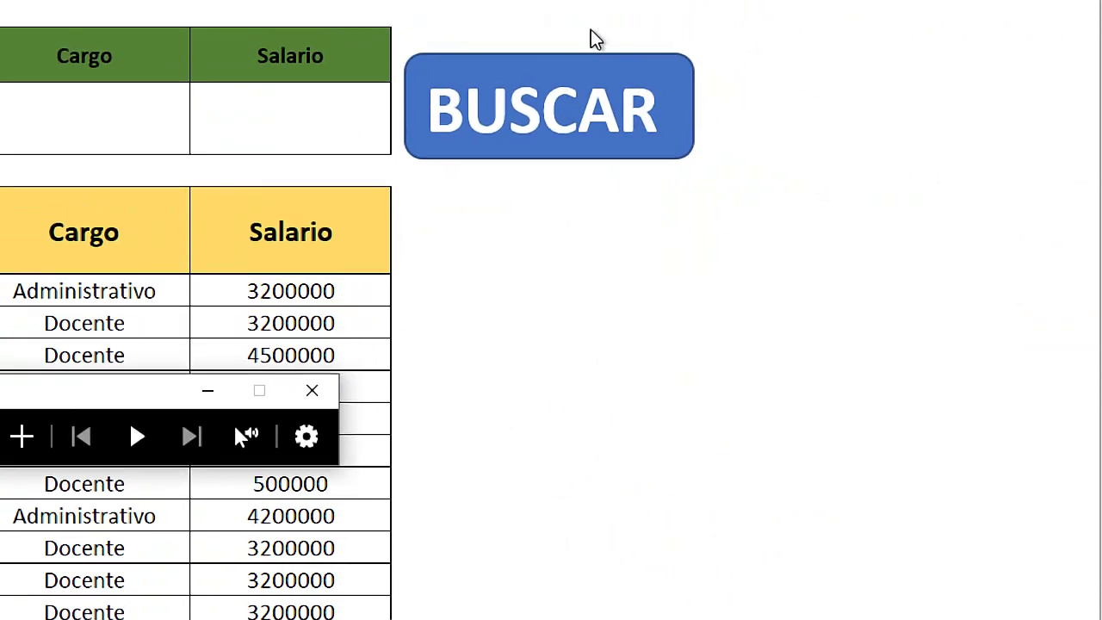
{"action": "right_click", "coordinate": [571, 56]}
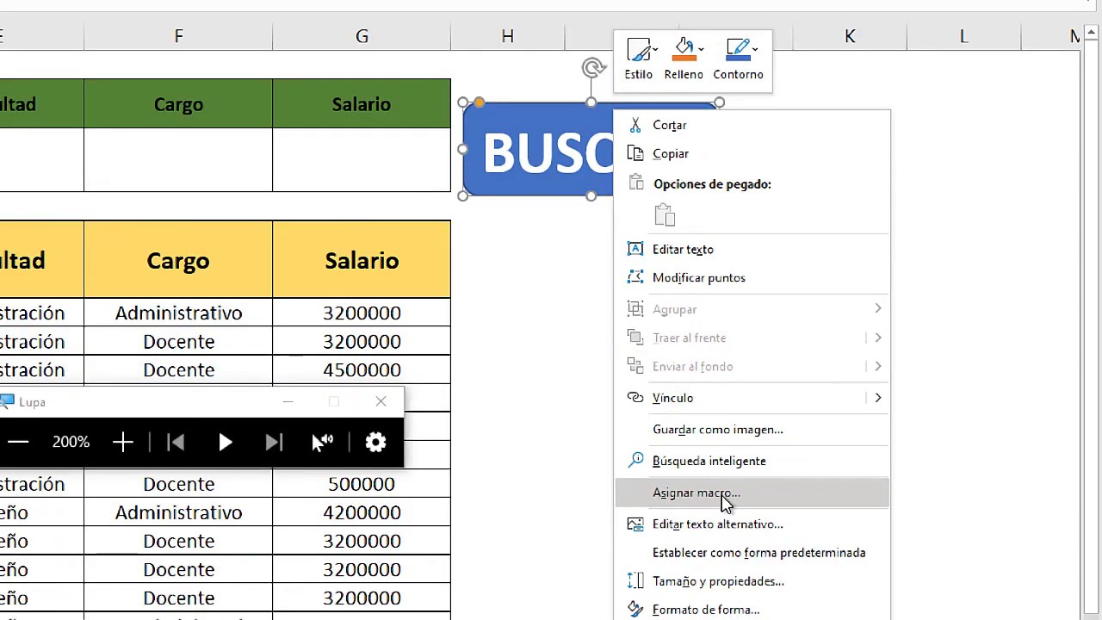
{"action": "left_click", "coordinate": [698, 498]}
{"action": "left_click_drag", "start_coordinate": [864, 269], "coordinate": [634, 169]}
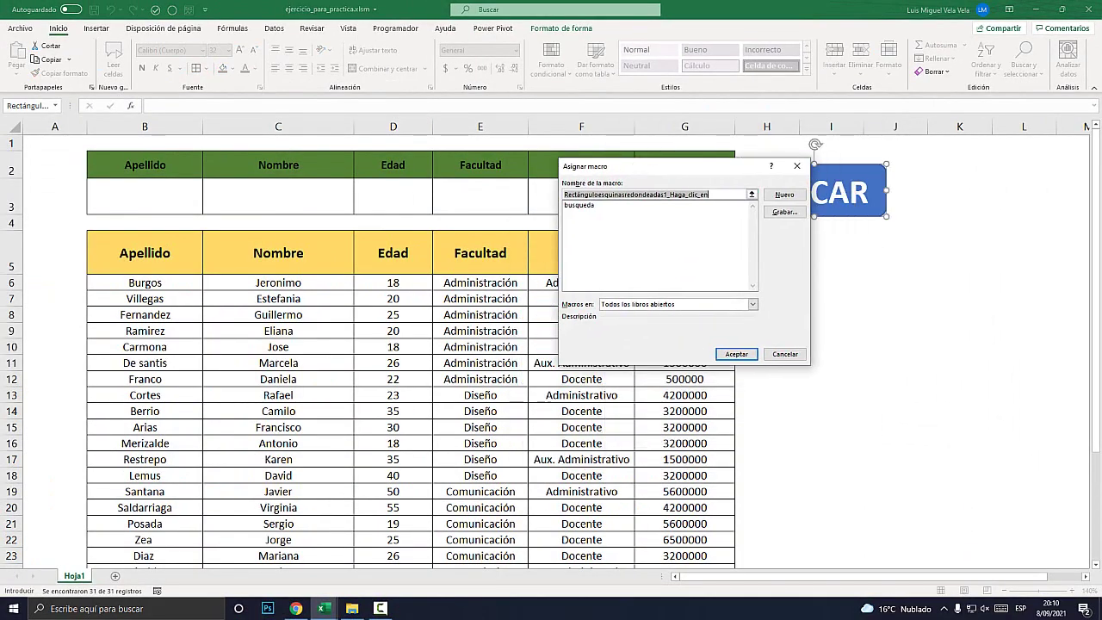
{"action": "key", "text": "super+plus"}
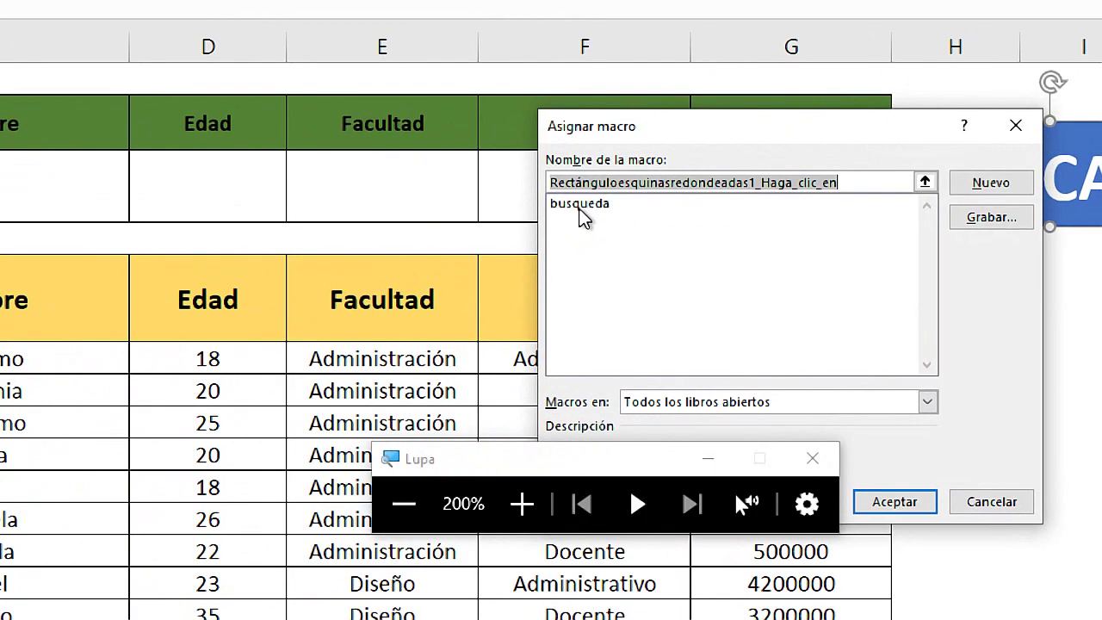
{"action": "left_click_drag", "start_coordinate": [629, 461], "coordinate": [258, 340]}
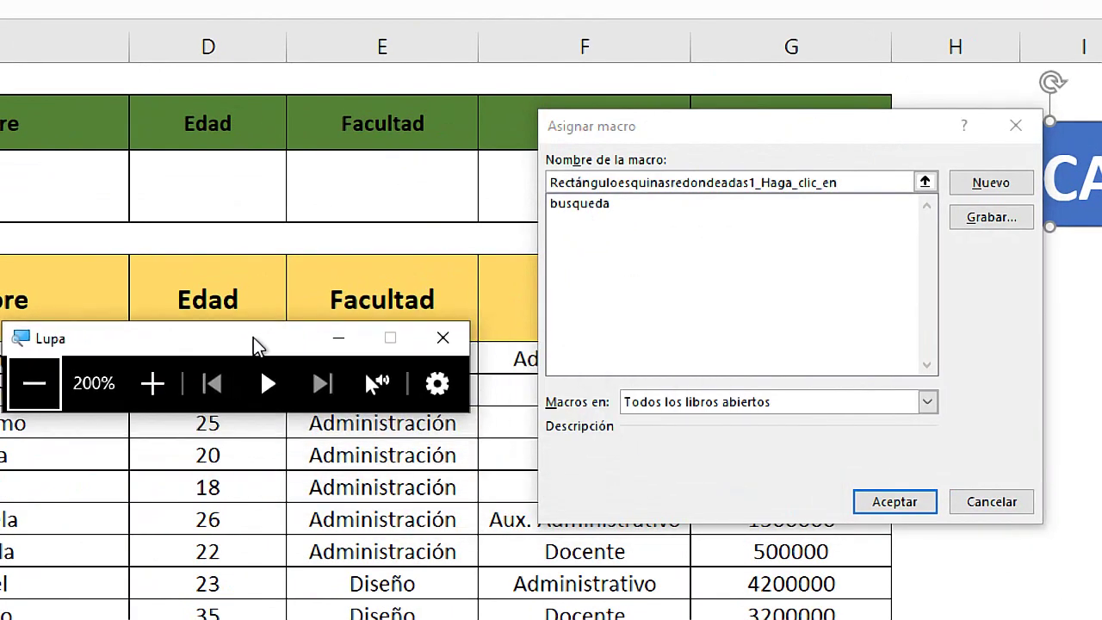
{"action": "left_click", "coordinate": [607, 205]}
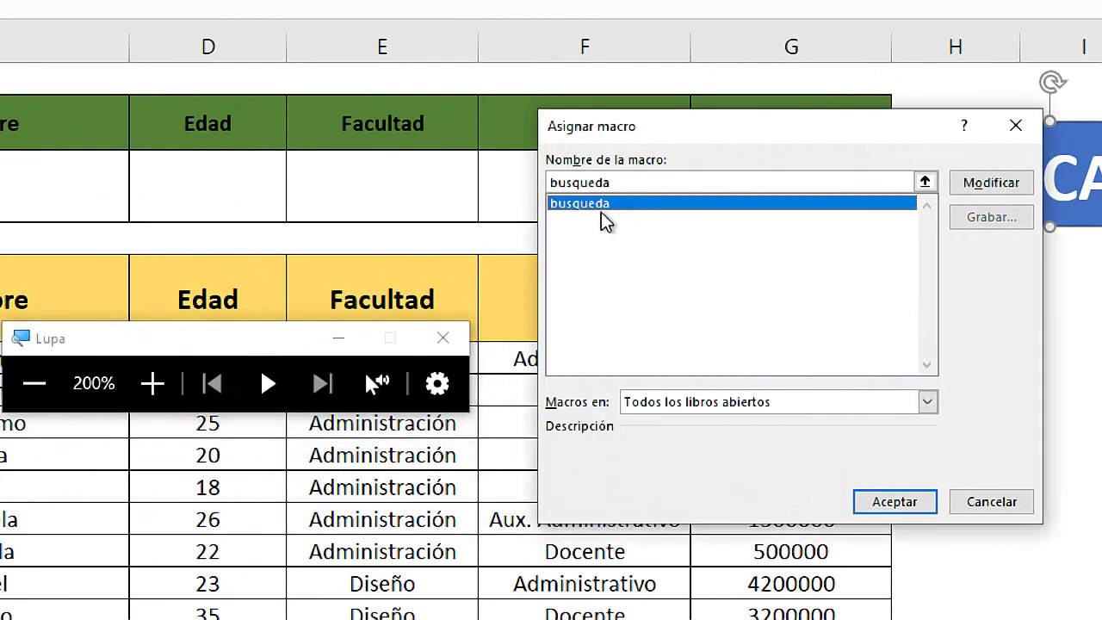
{"action": "key", "text": "super+Escape"}
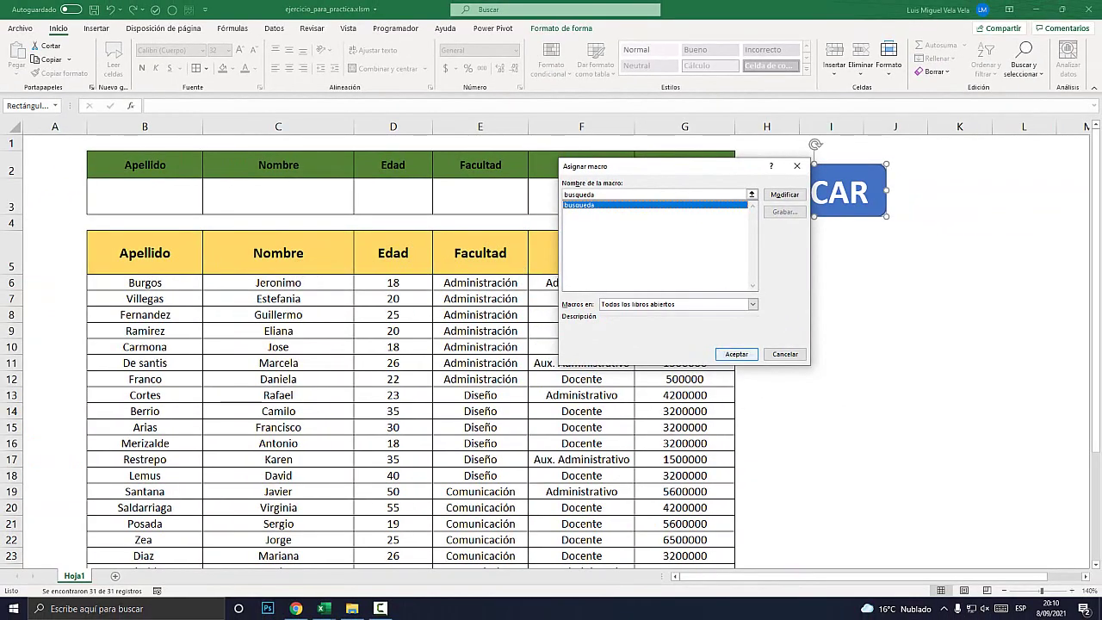
{"action": "key", "text": "Return"}
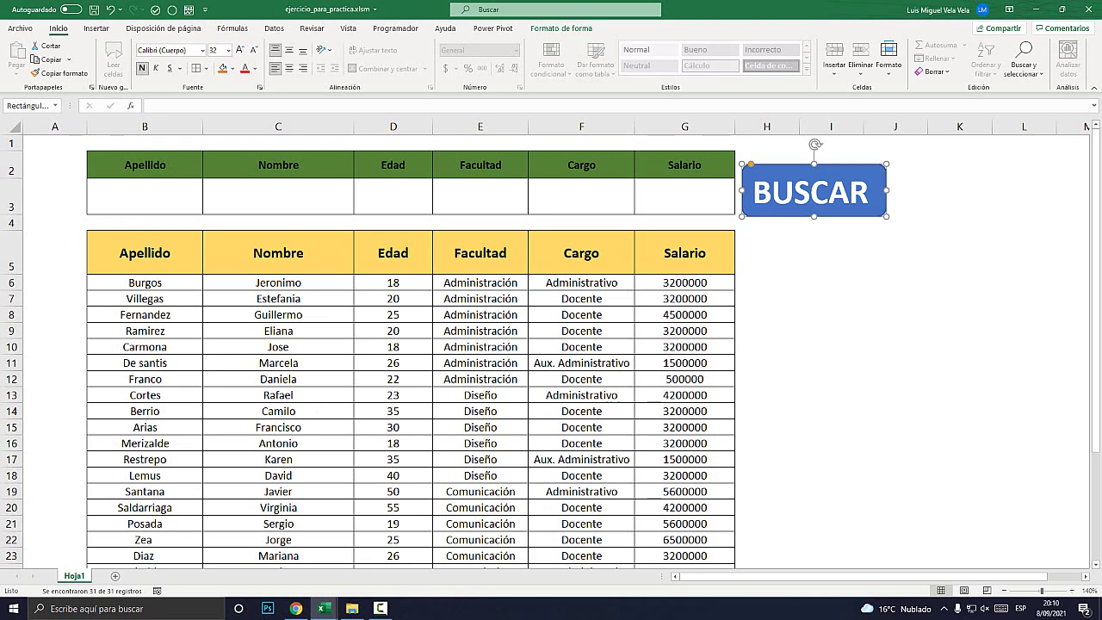
{"action": "key", "text": "super+plus"}
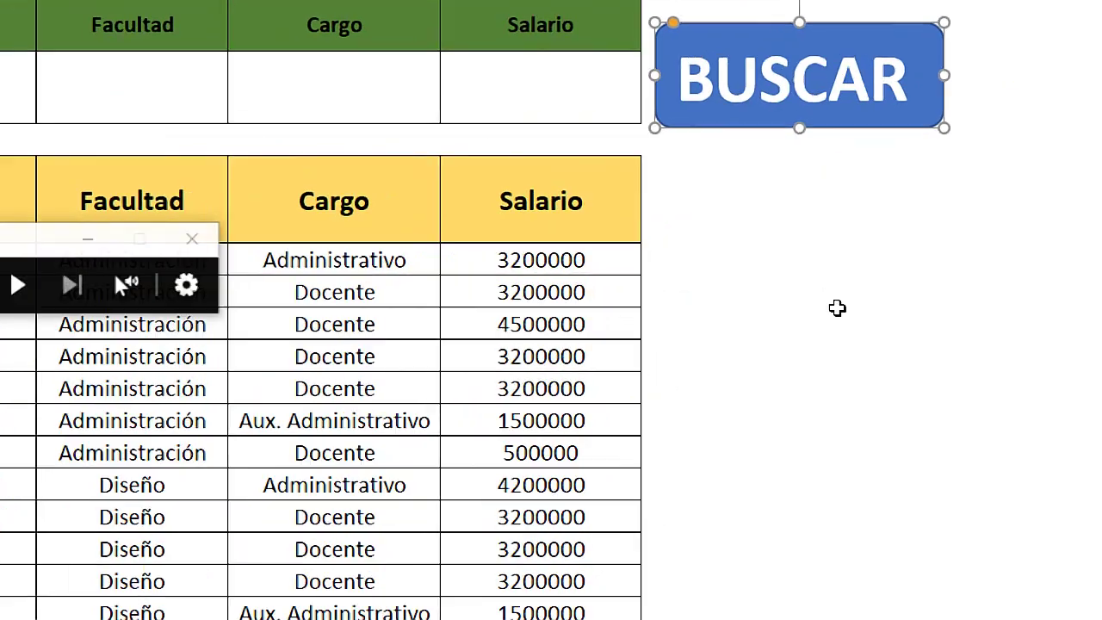
{"action": "left_click", "coordinate": [855, 279]}
{"action": "left_click", "coordinate": [882, 325]}
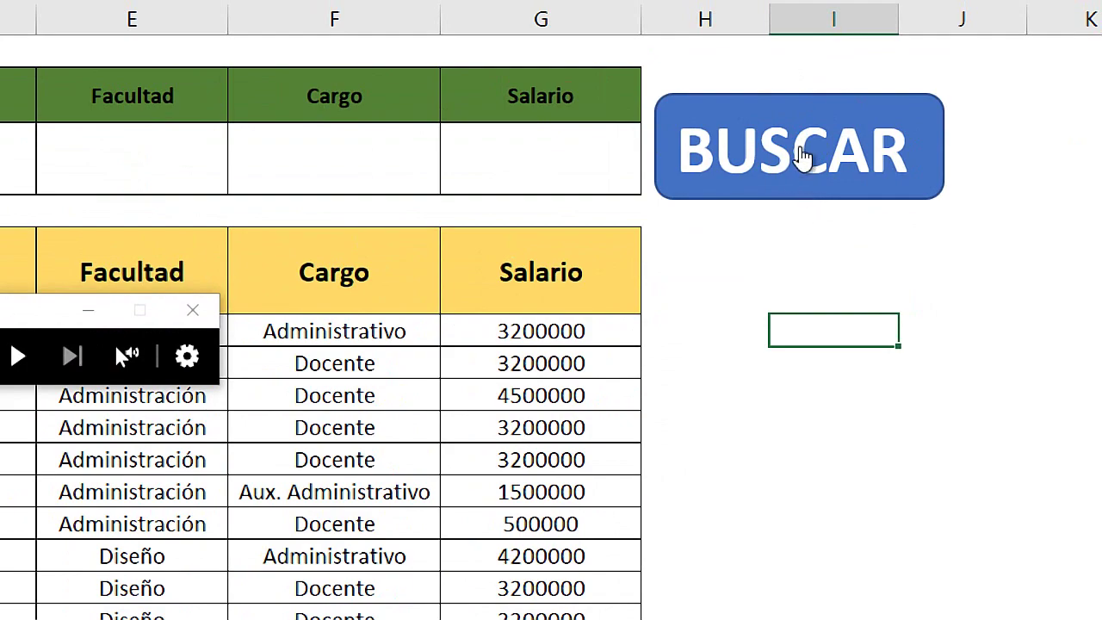
{"action": "key", "text": "super+Escape"}
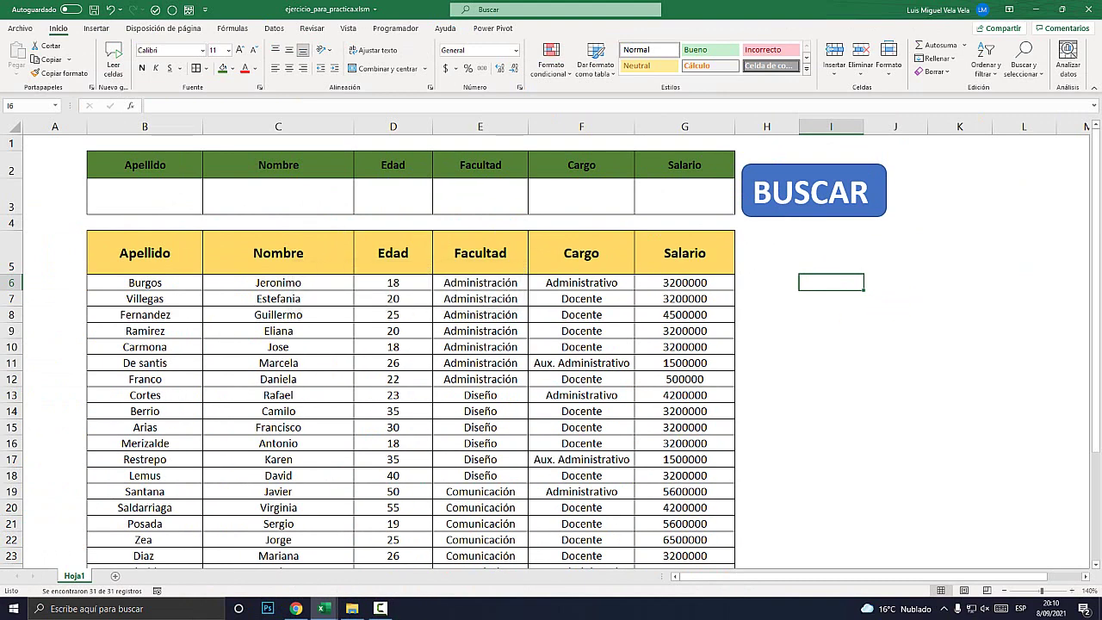
{"action": "left_click", "coordinate": [393, 196]}
{"action": "type", "text": "20"}
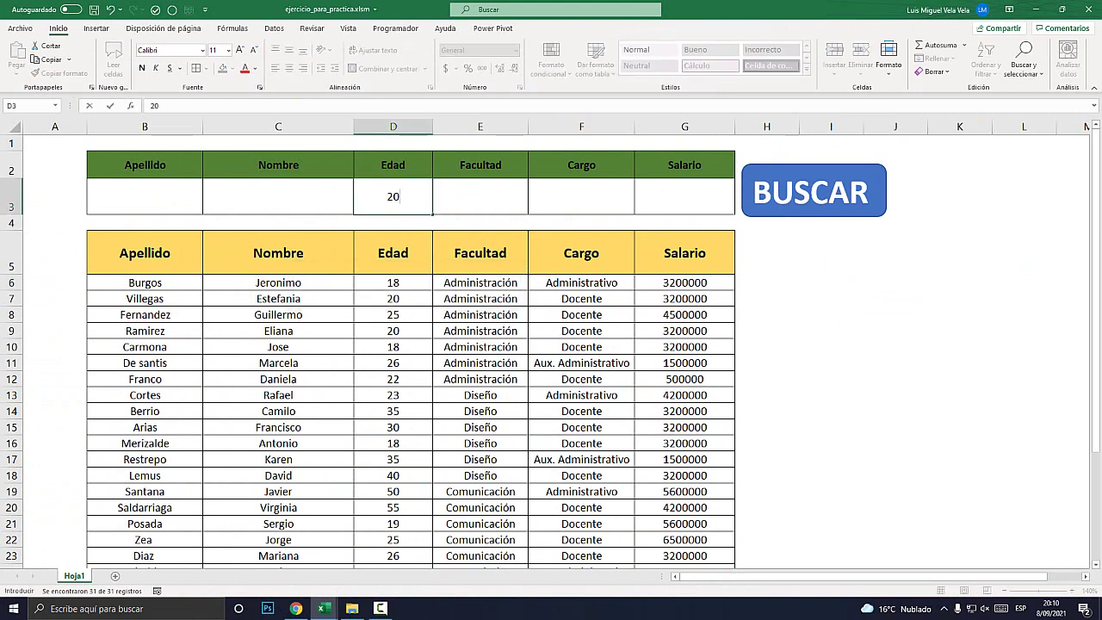
{"action": "key", "text": "Return"}
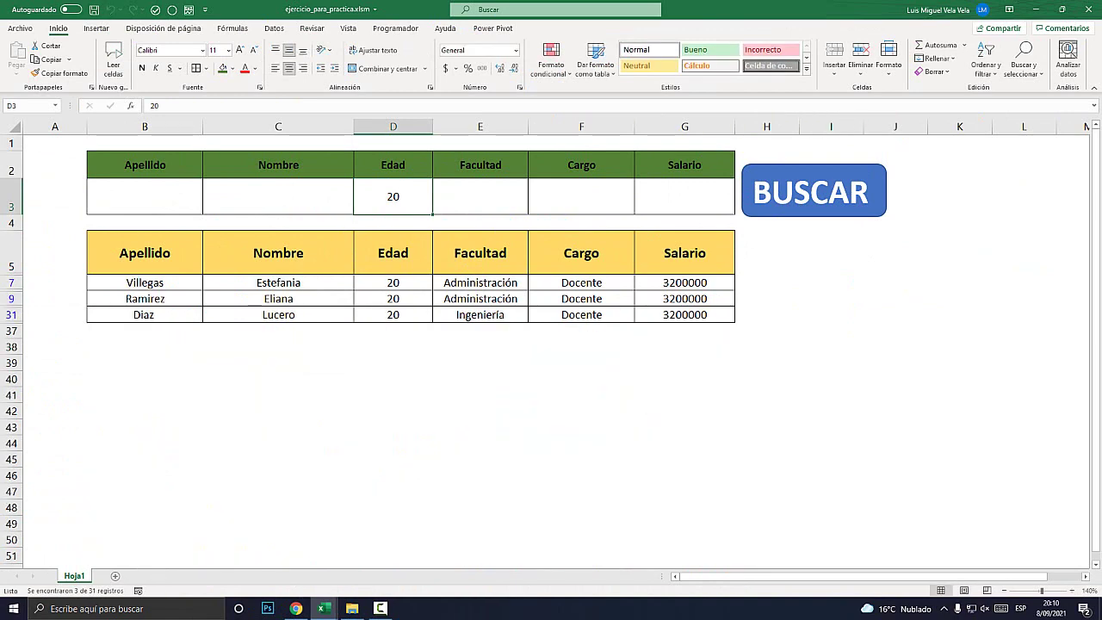
{"action": "key", "text": "super+plus"}
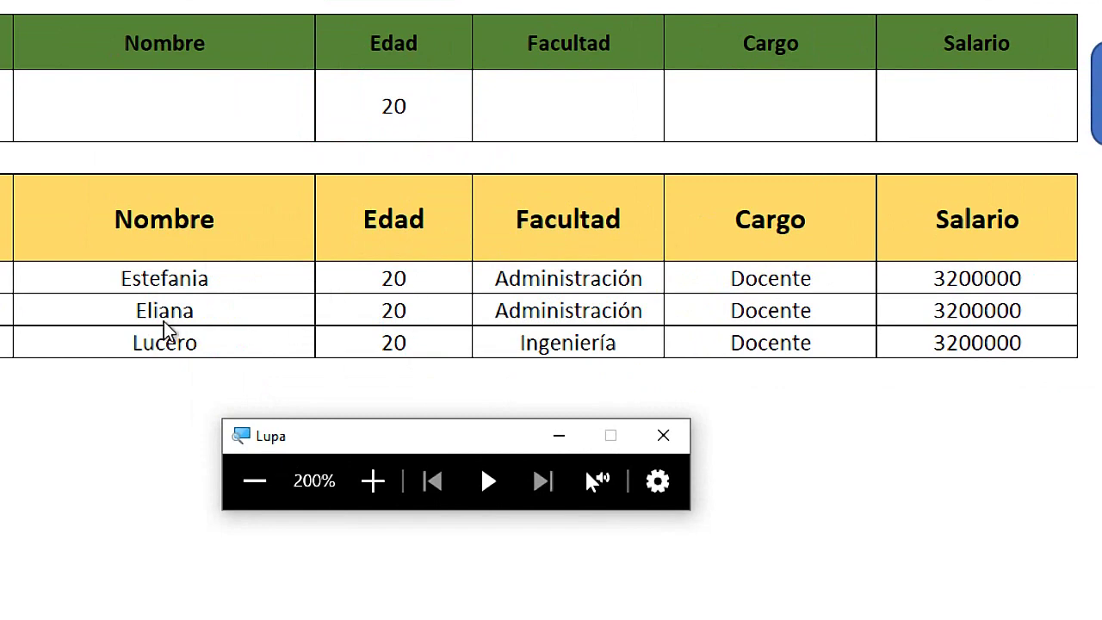
{"action": "key", "text": "super+Escape"}
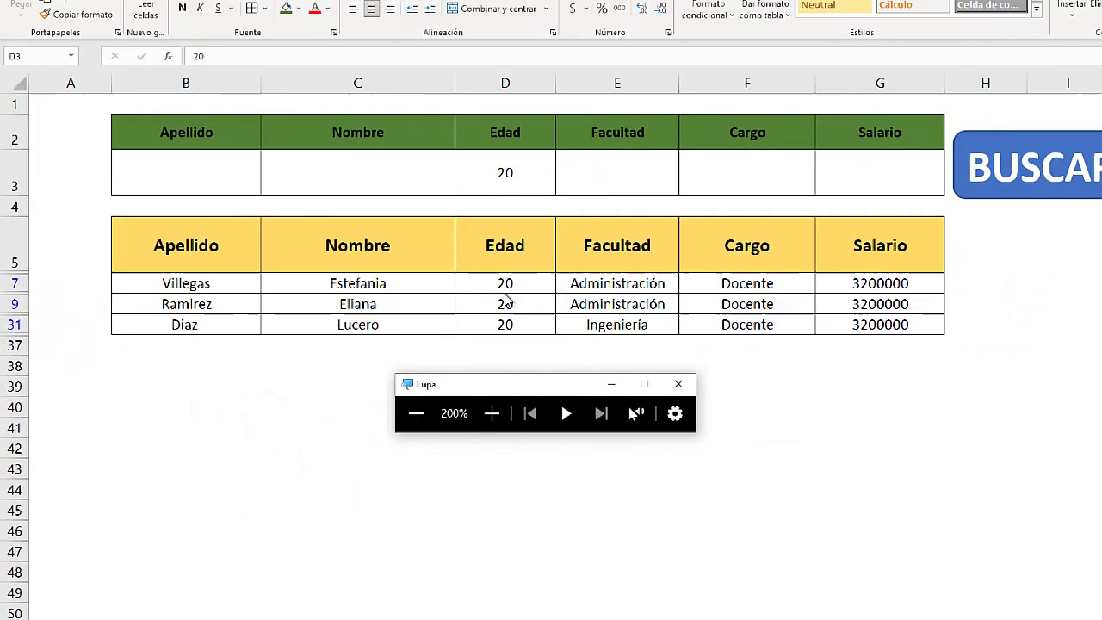
{"action": "key", "text": "Delete"}
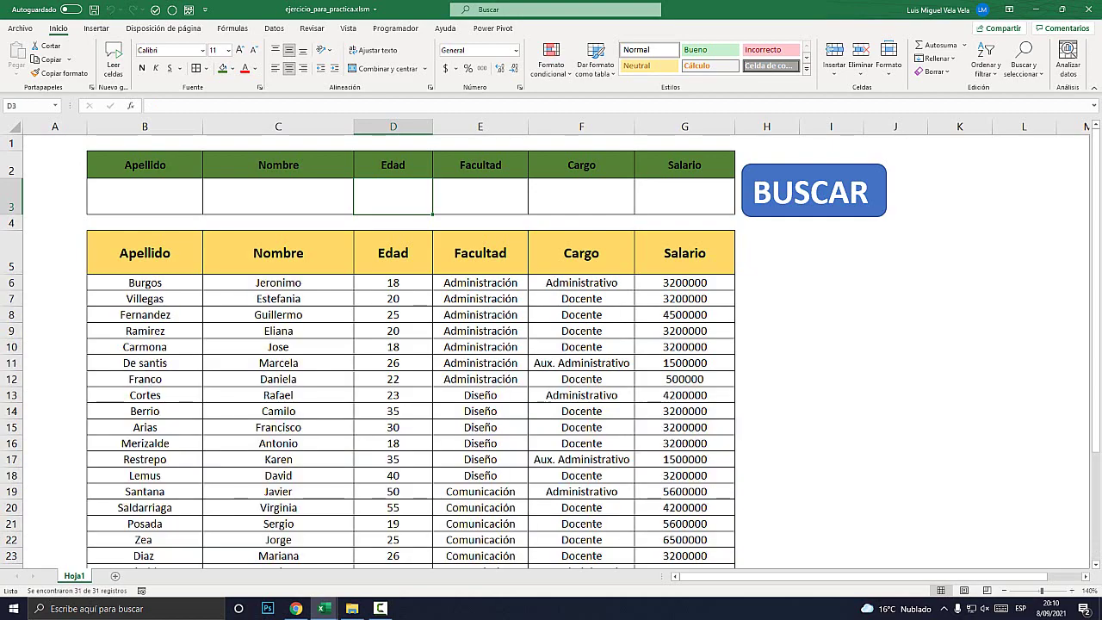
{"action": "scroll", "coordinate": [410, 344], "scroll_direction": "down", "scroll_amount": 3}
{"action": "scroll", "coordinate": [411, 345], "scroll_direction": "up", "scroll_amount": 3}
{"action": "left_click", "coordinate": [278, 196]}
{"action": "type", "text": "dANIELA"}
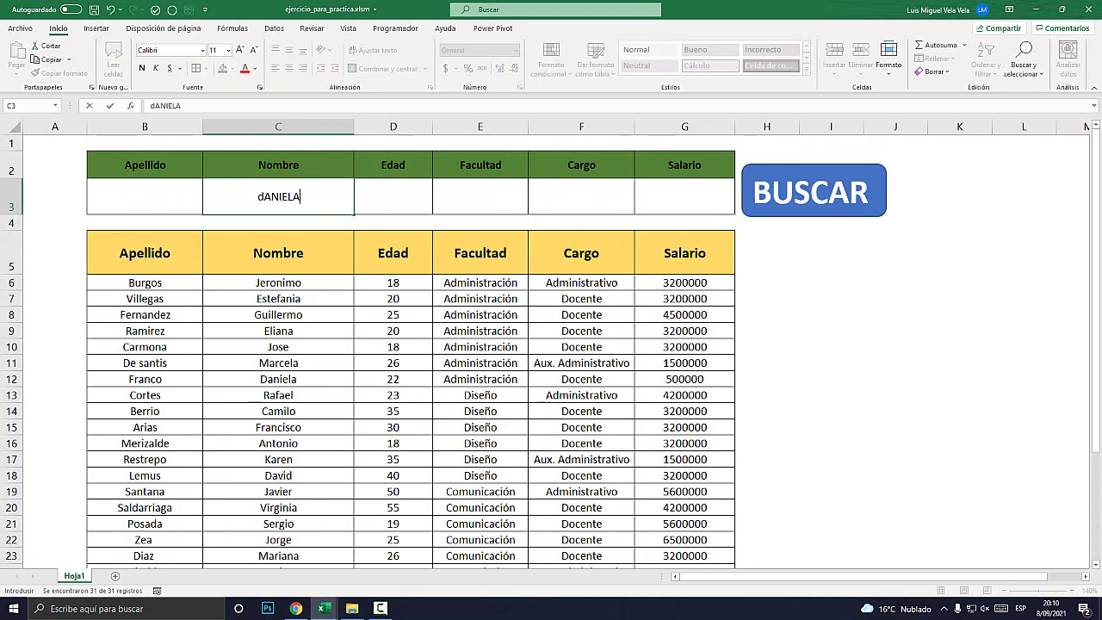
{"action": "key", "text": "Return"}
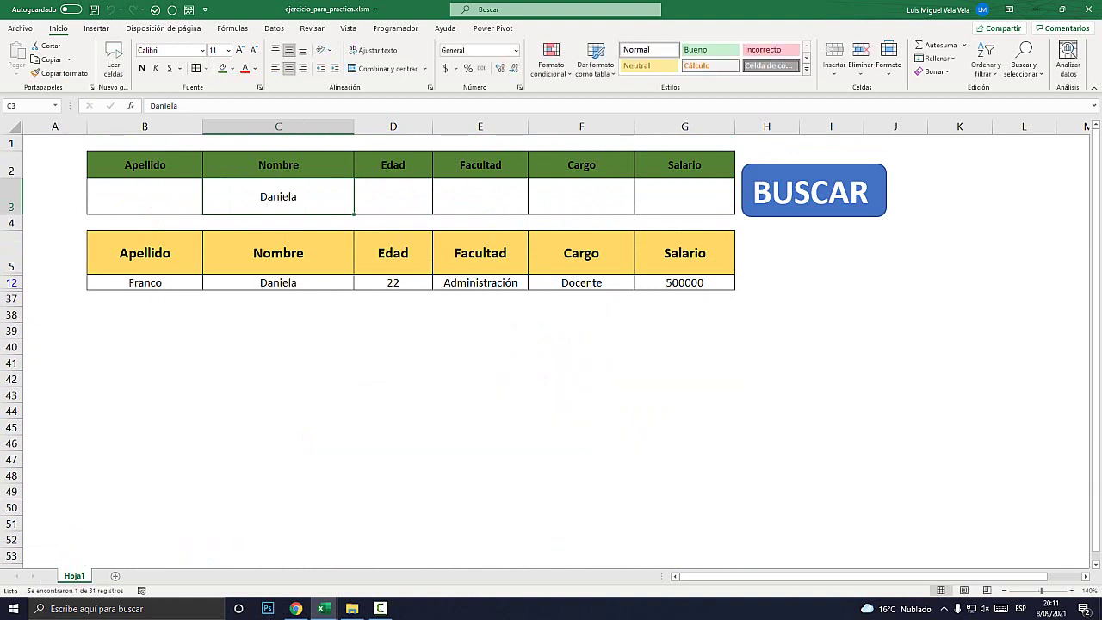
{"action": "key", "text": "Delete"}
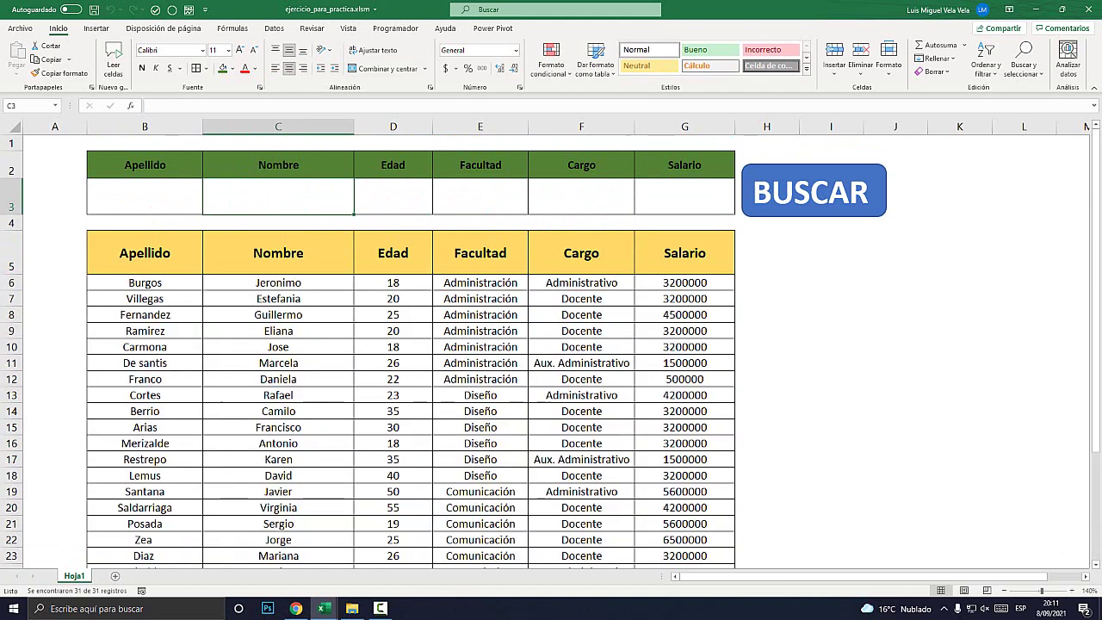
- Enter >18 as the Edad criterion in D3 and review the filtered rows
{"action": "left_click", "coordinate": [393, 196]}
{"action": "type", "text": ">"}
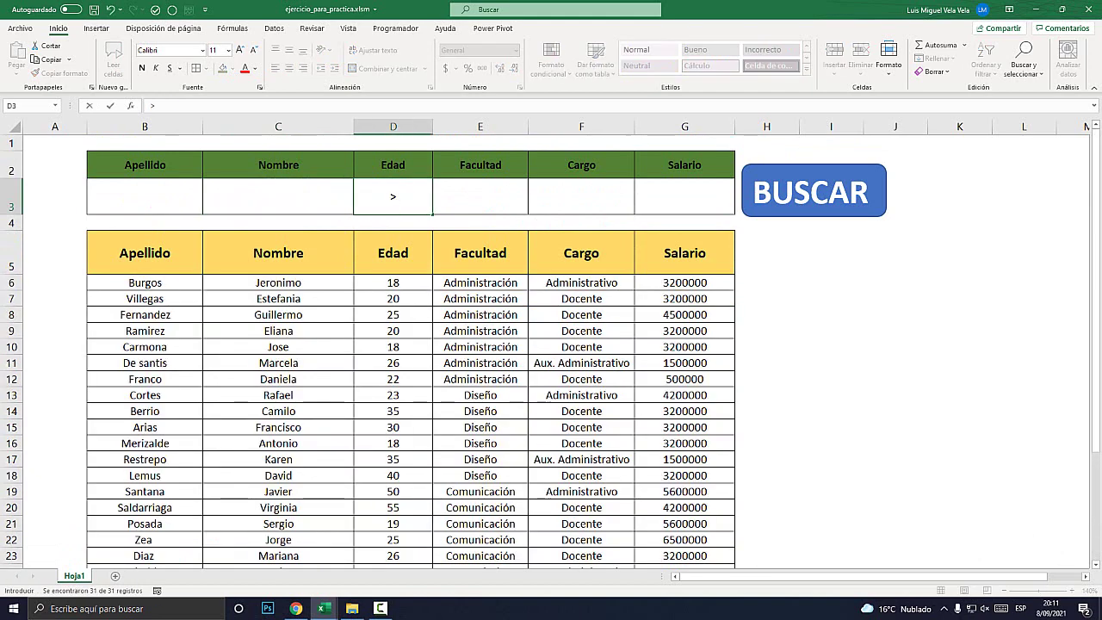
{"action": "type", "text": "18"}
{"action": "key", "text": "ctrl+Return"}
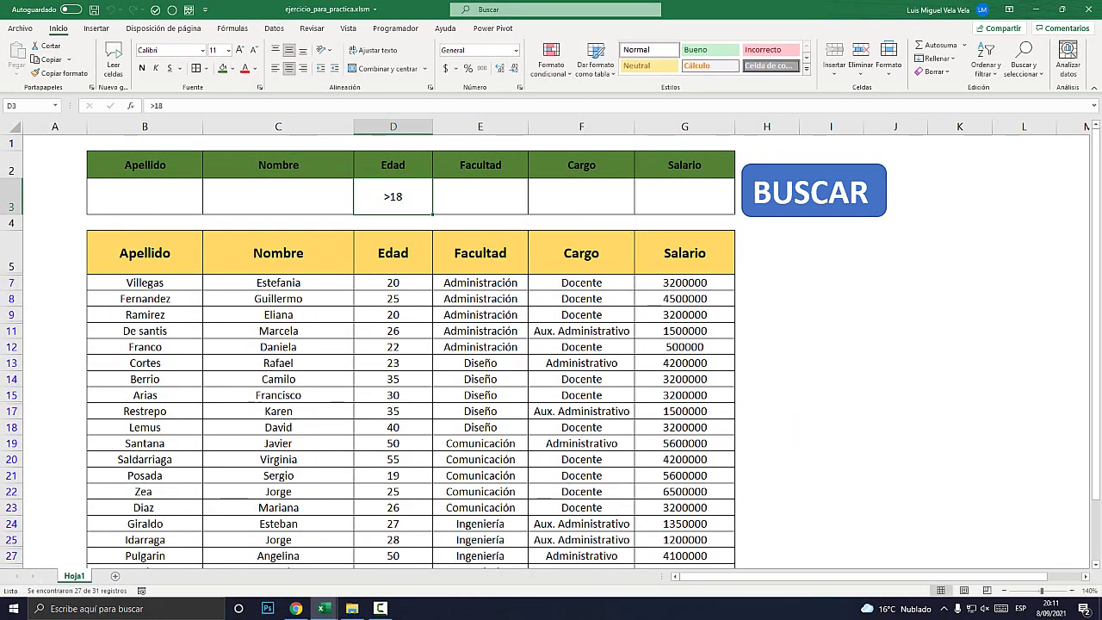
{"action": "left_click", "coordinate": [406, 286]}
{"action": "key", "text": "super+plus"}
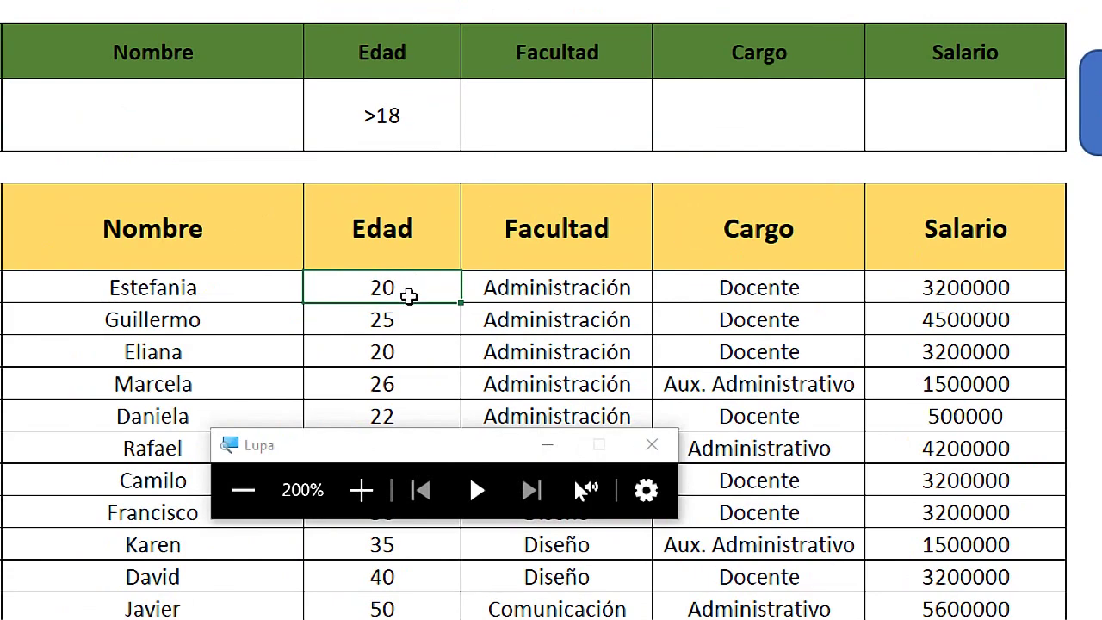
{"action": "left_click_drag", "start_coordinate": [390, 456], "coordinate": [645, 373]}
{"action": "scroll", "coordinate": [377, 438], "scroll_direction": "down", "scroll_amount": 5}
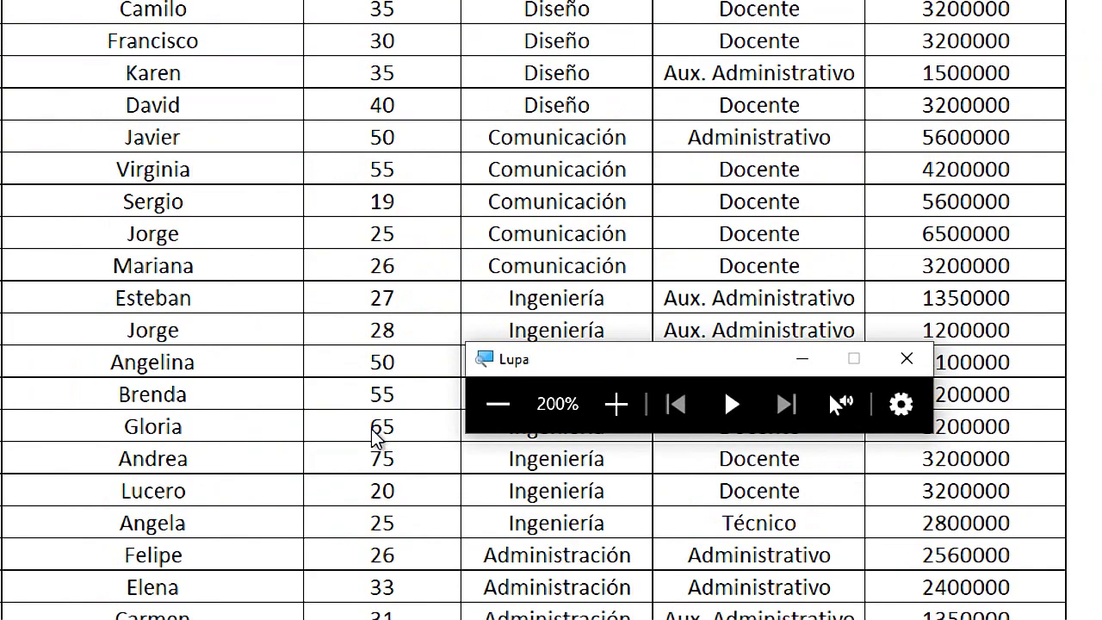
{"action": "scroll", "coordinate": [375, 435], "scroll_direction": "down", "scroll_amount": 2}
{"action": "key", "text": "super+Escape"}
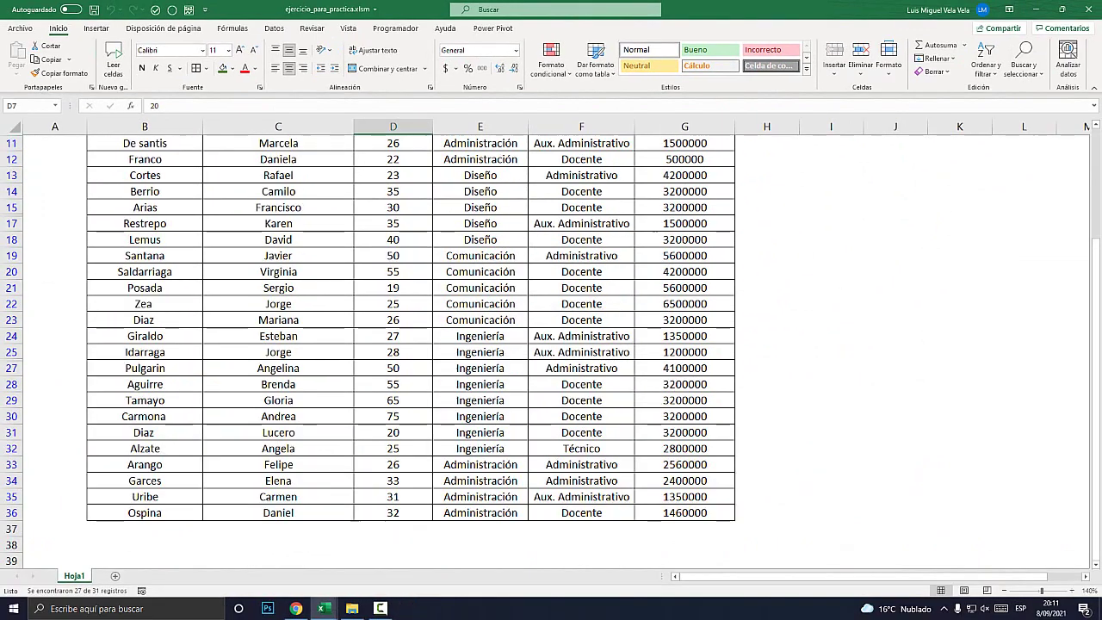
{"action": "scroll", "coordinate": [393, 344], "scroll_direction": "up", "scroll_amount": 4}
- Clear the Edad criterion, test 'luis' as the Nombre criterion in C3, then delete it
{"action": "left_click", "coordinate": [393, 196]}
{"action": "key", "text": "Delete"}
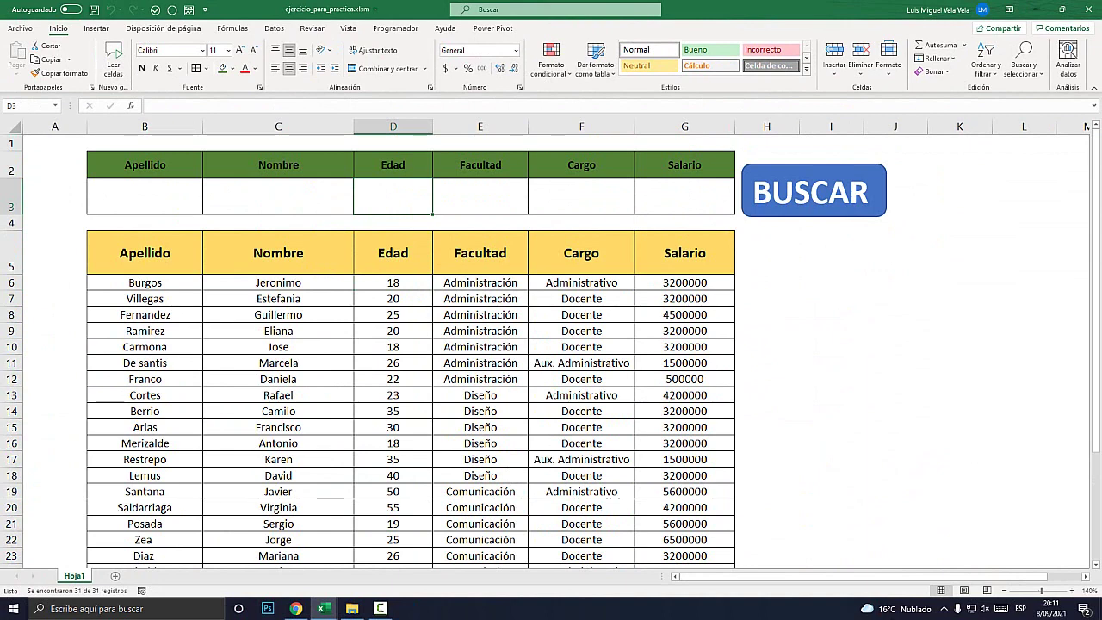
{"action": "left_click", "coordinate": [279, 196]}
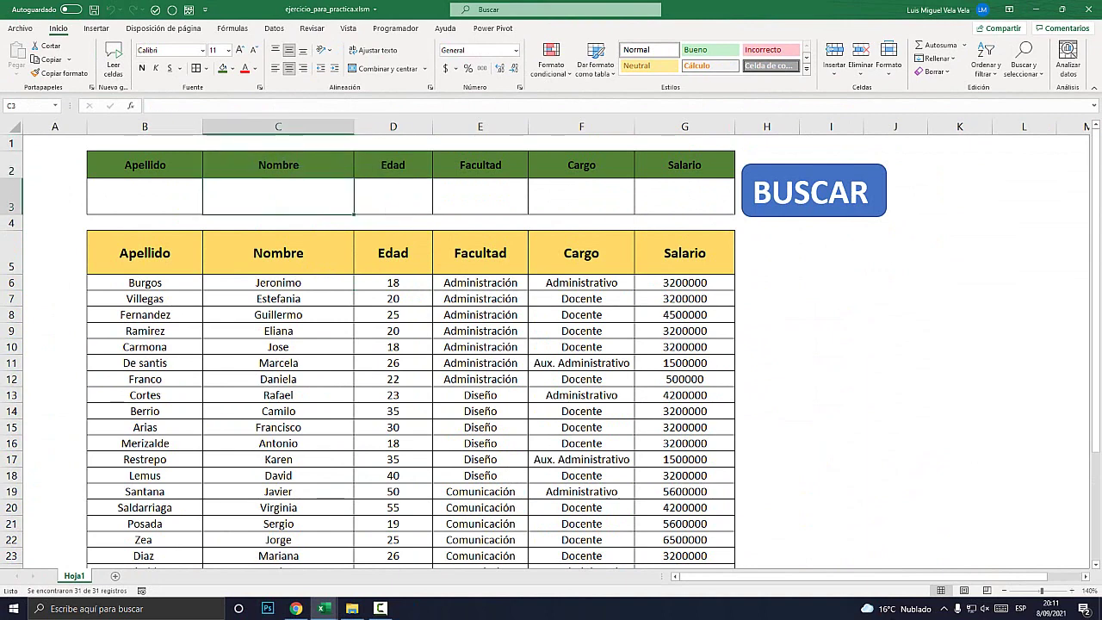
{"action": "type", "text": "luis"}
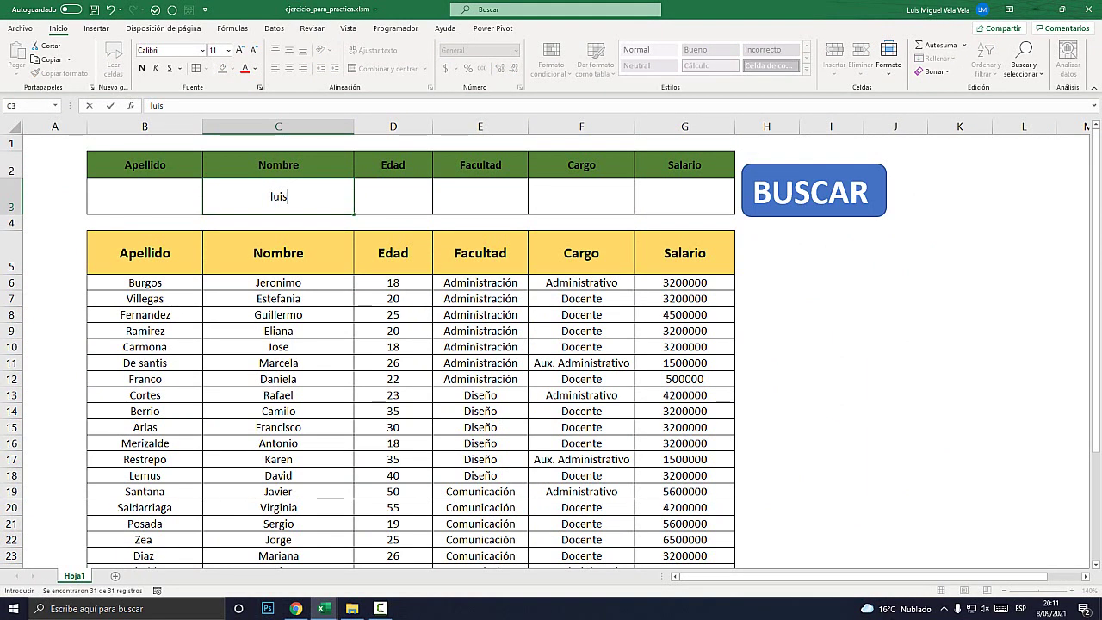
{"action": "key", "text": "Return"}
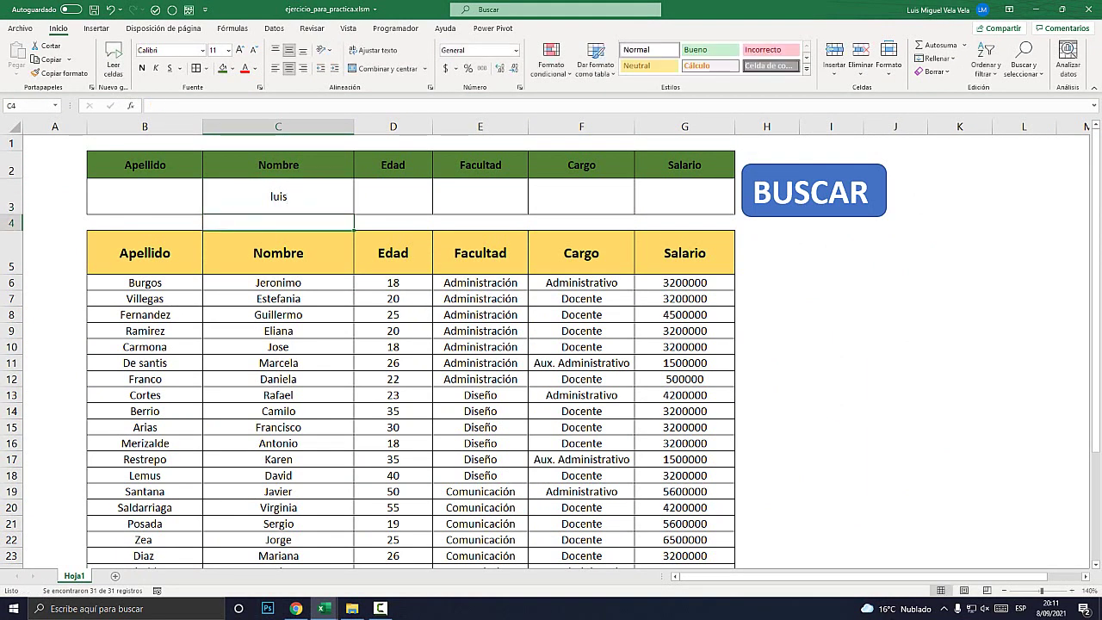
{"action": "left_click", "coordinate": [278, 197]}
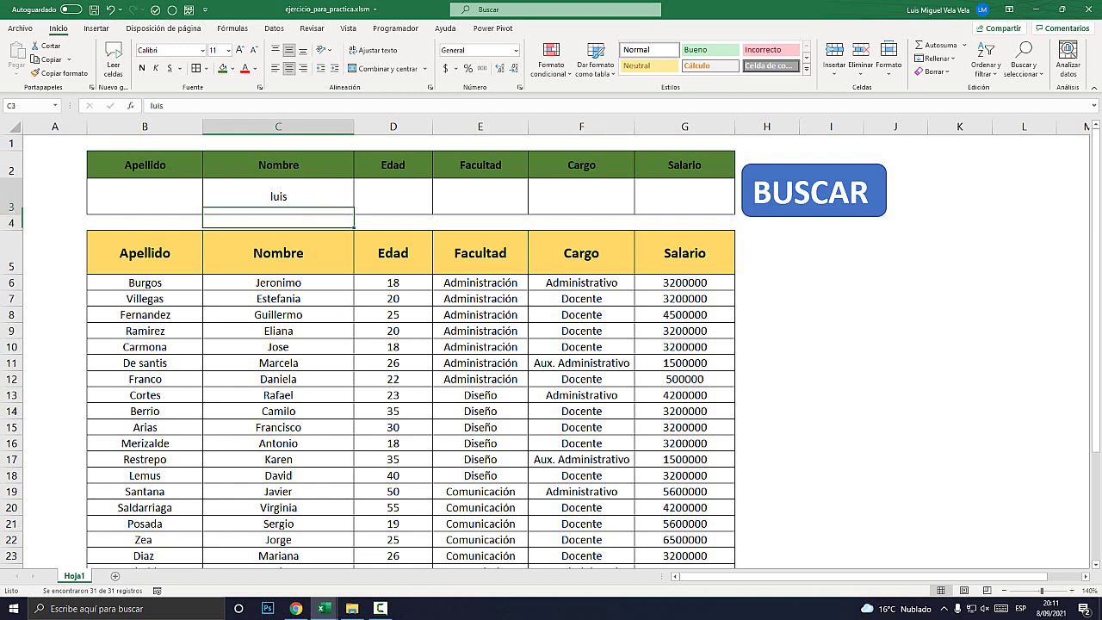
{"action": "key", "text": "Delete"}
{"action": "left_click", "coordinate": [393, 348]}
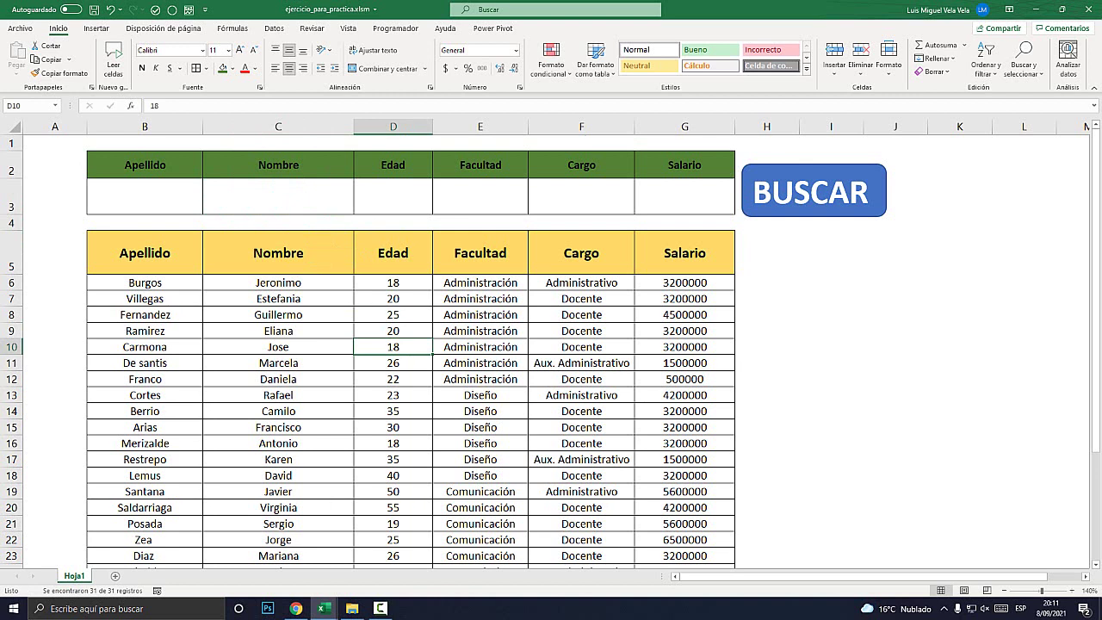
- Open the Hoja1 sheet's code in the VBA editor with Ver código
{"action": "key", "text": "super+plus"}
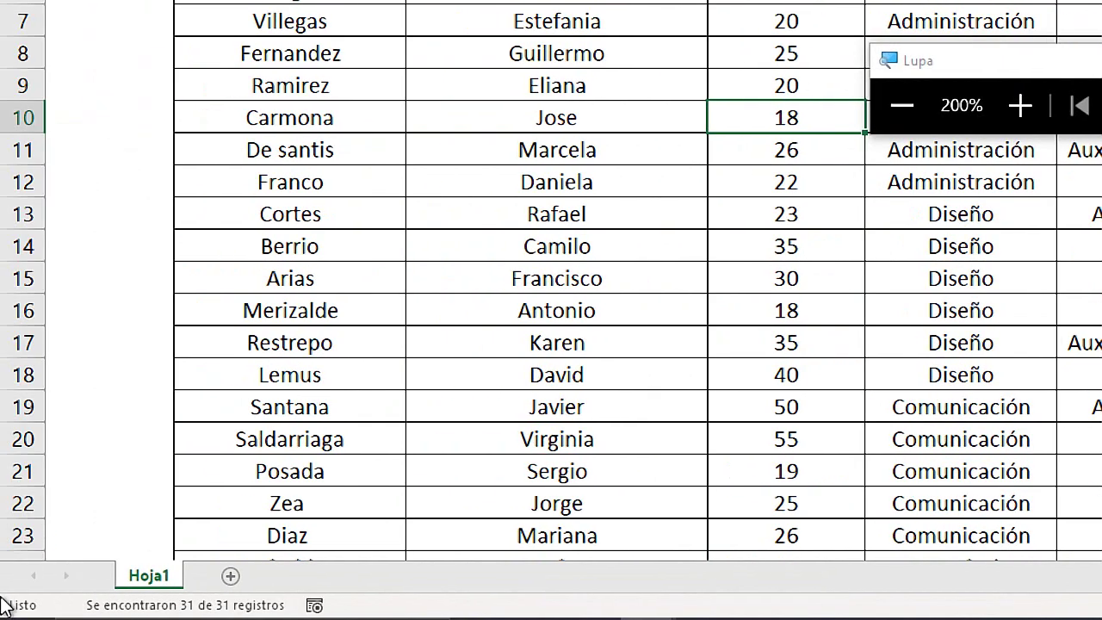
{"action": "right_click", "coordinate": [148, 575]}
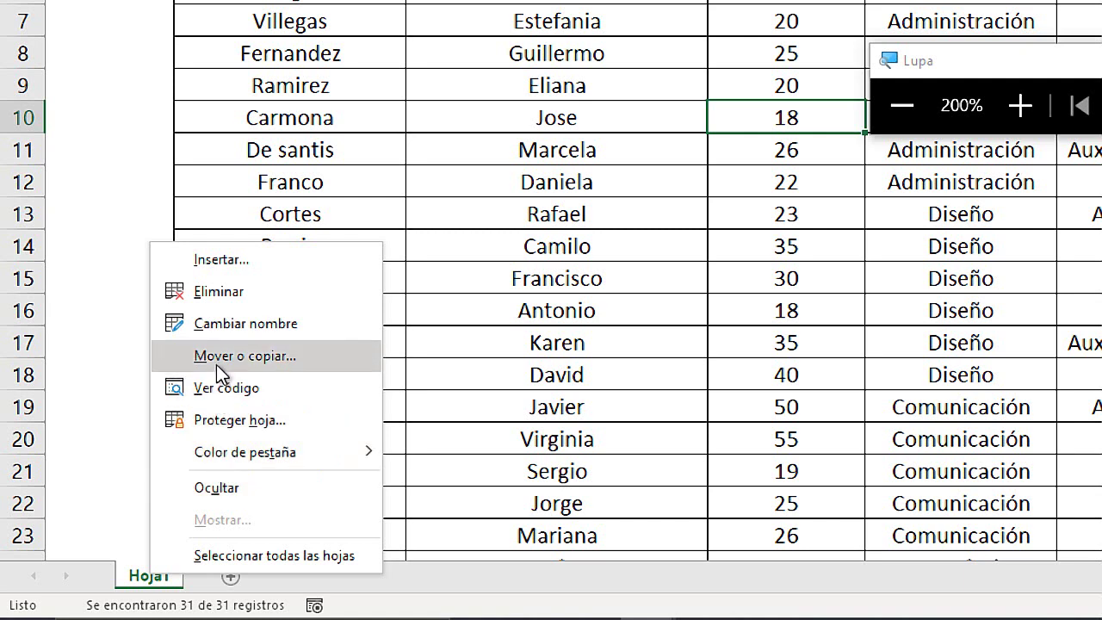
{"action": "left_click", "coordinate": [152, 583]}
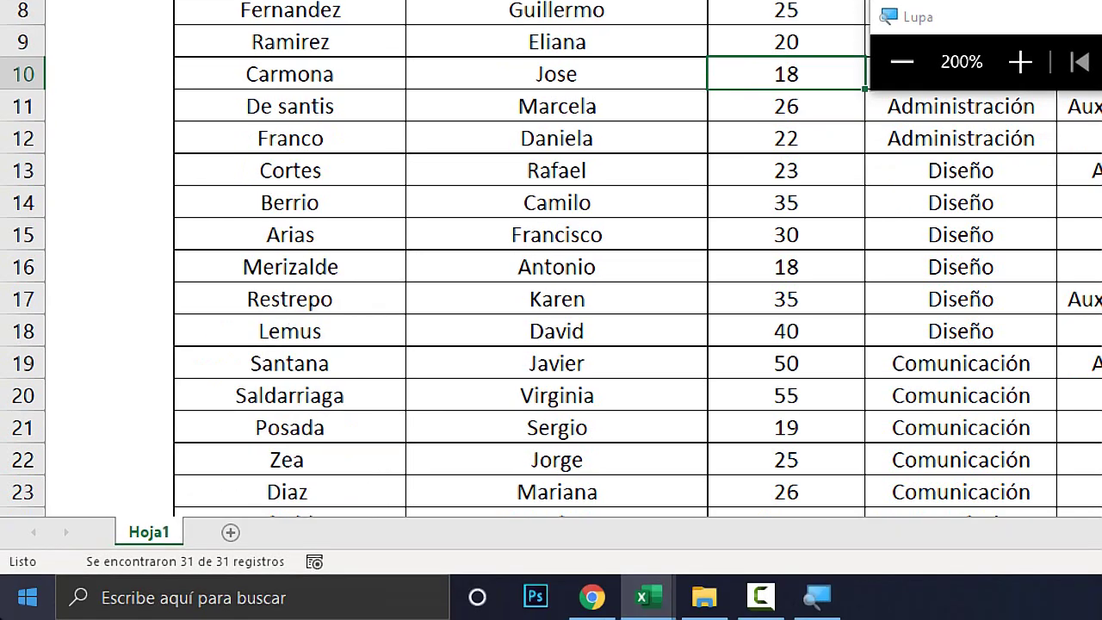
{"action": "right_click", "coordinate": [150, 527]}
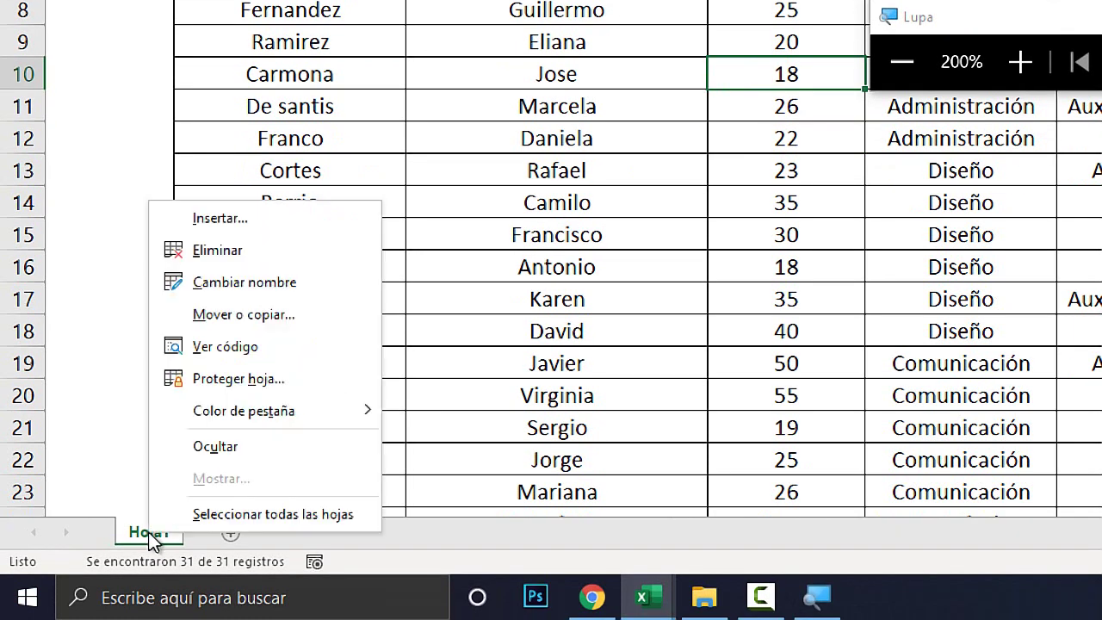
{"action": "left_click", "coordinate": [247, 349]}
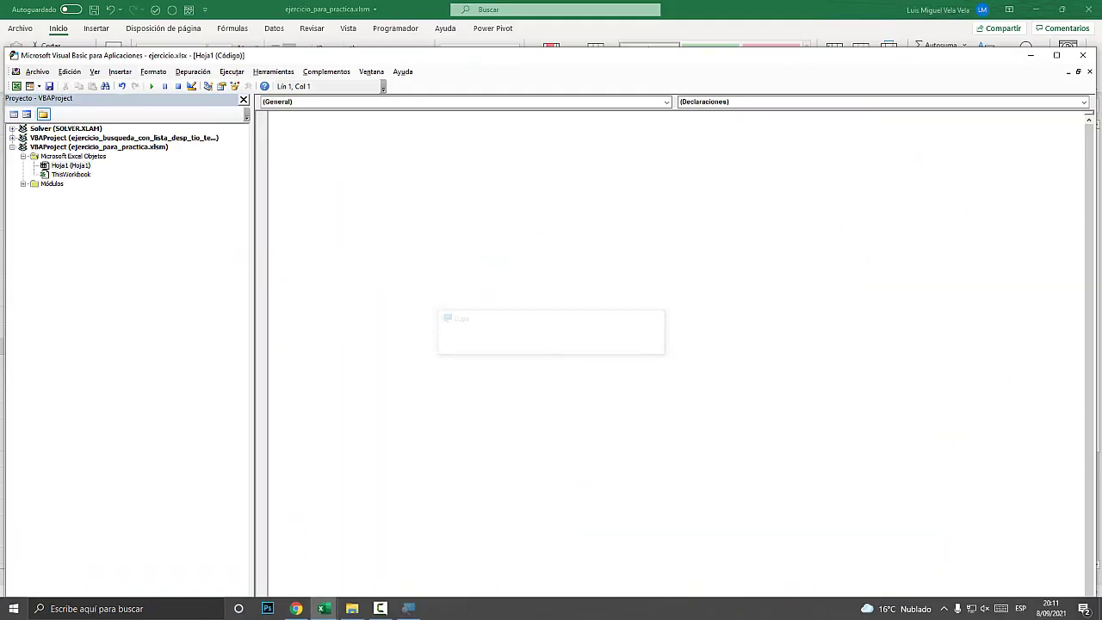
{"action": "mouse_move", "coordinate": [387, 55]}
{"action": "left_mouse_down"}
{"action": "mouse_move", "coordinate": [388, 109]}
{"action": "mouse_move", "coordinate": [386, 42]}
{"action": "mouse_move", "coordinate": [402, 73]}
{"action": "mouse_move", "coordinate": [417, 69]}
{"action": "left_mouse_up"}
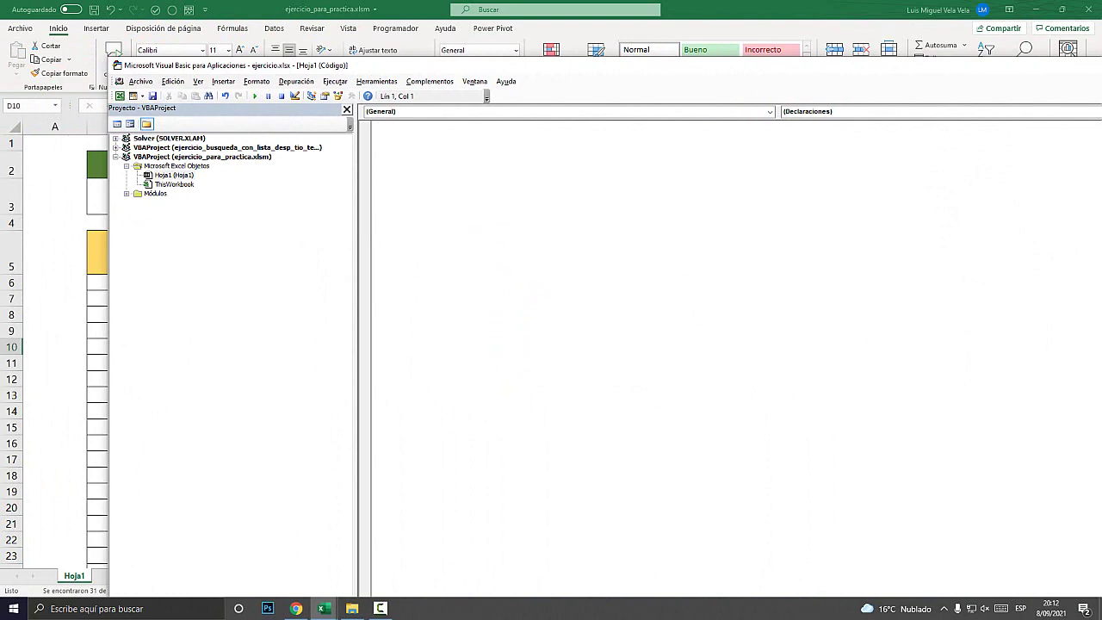
{"action": "key", "text": "super+plus"}
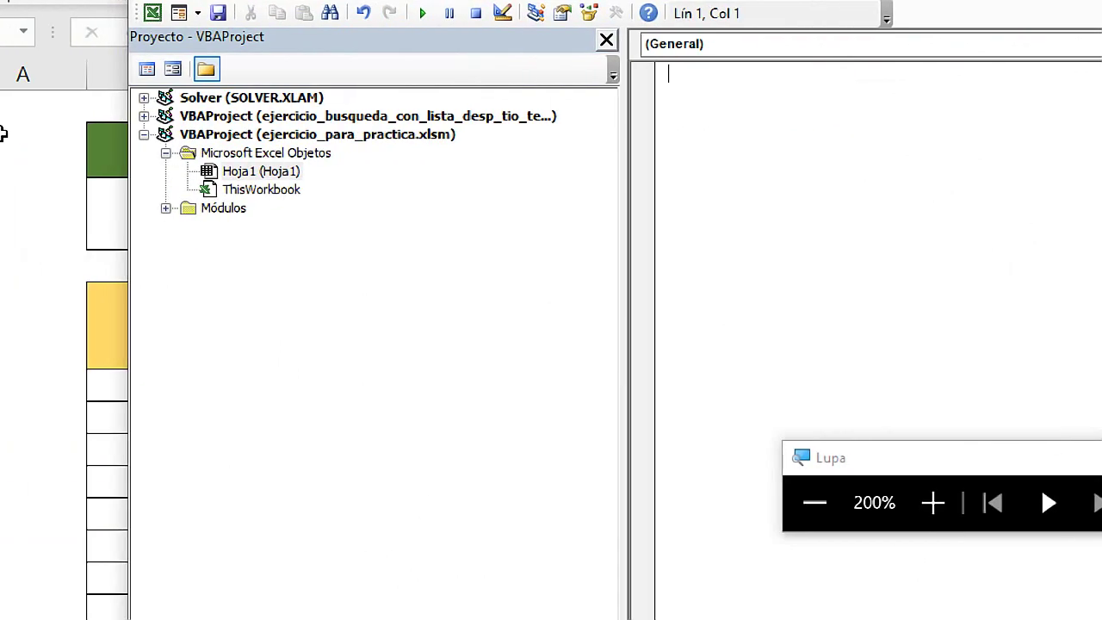
- Expand Módulos and open Módulo1 to view the busqueda AdvancedFilter code
{"action": "left_click", "coordinate": [306, 155]}
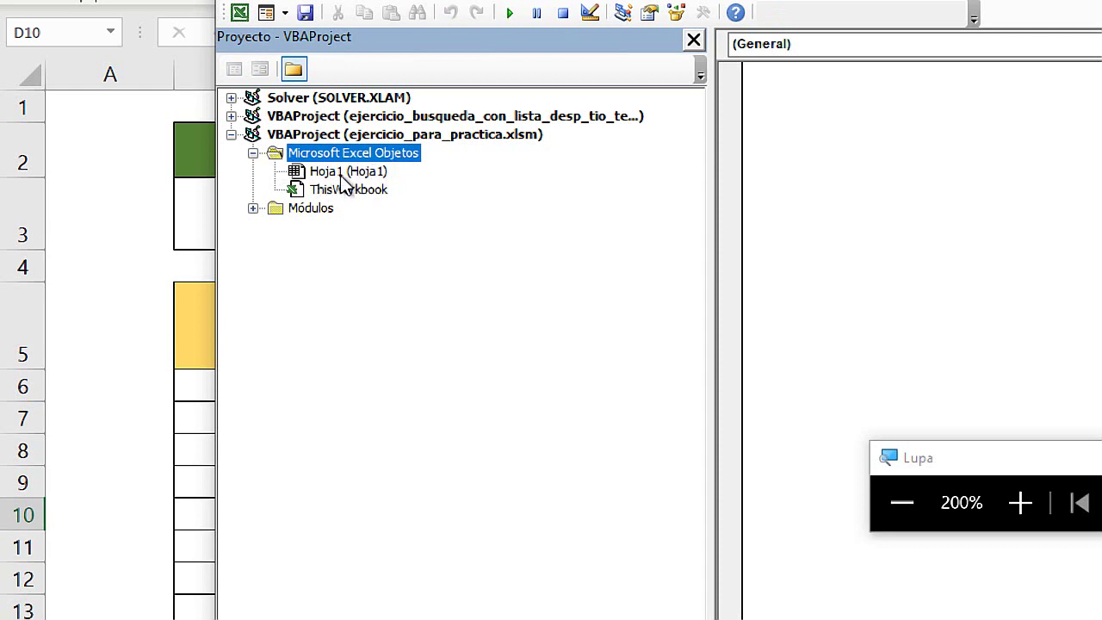
{"action": "left_click", "coordinate": [252, 209]}
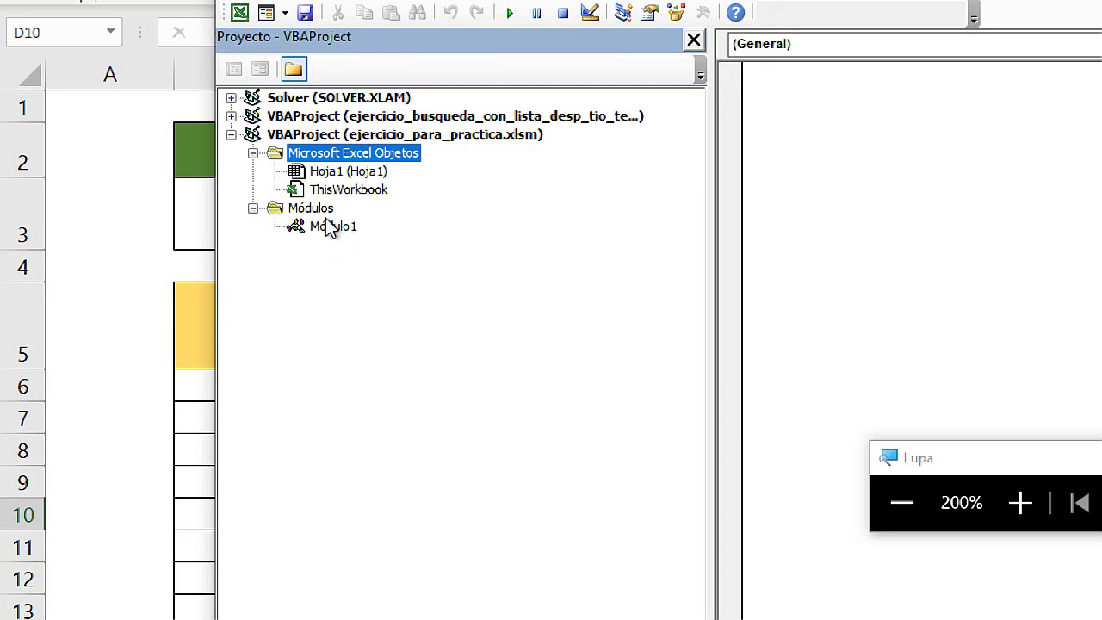
{"action": "double_click", "coordinate": [343, 230]}
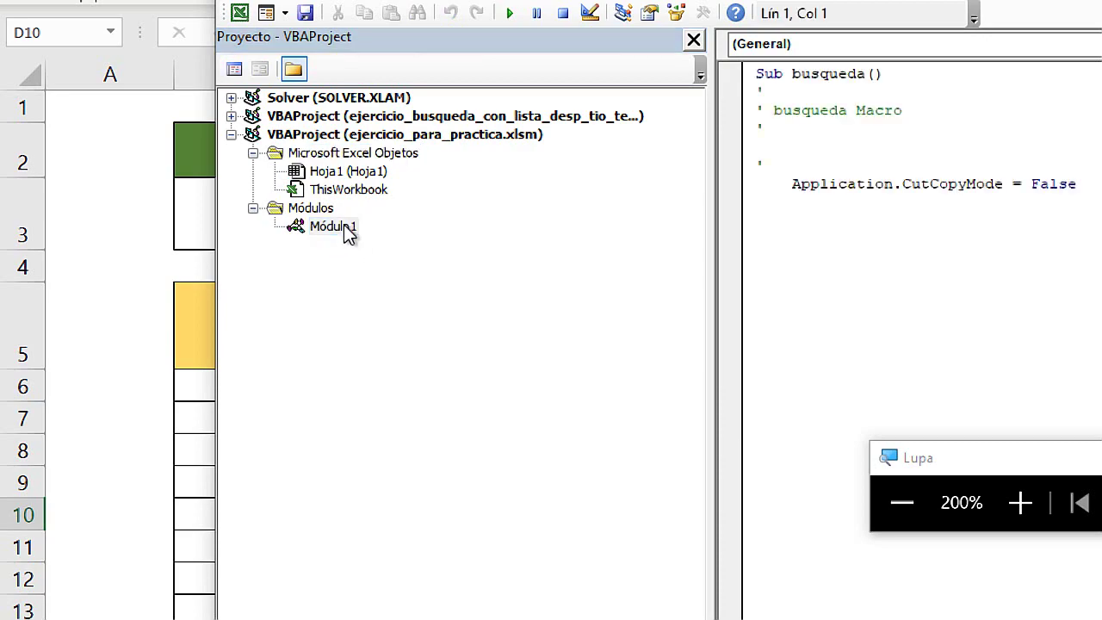
{"action": "key", "text": "super+Escape"}
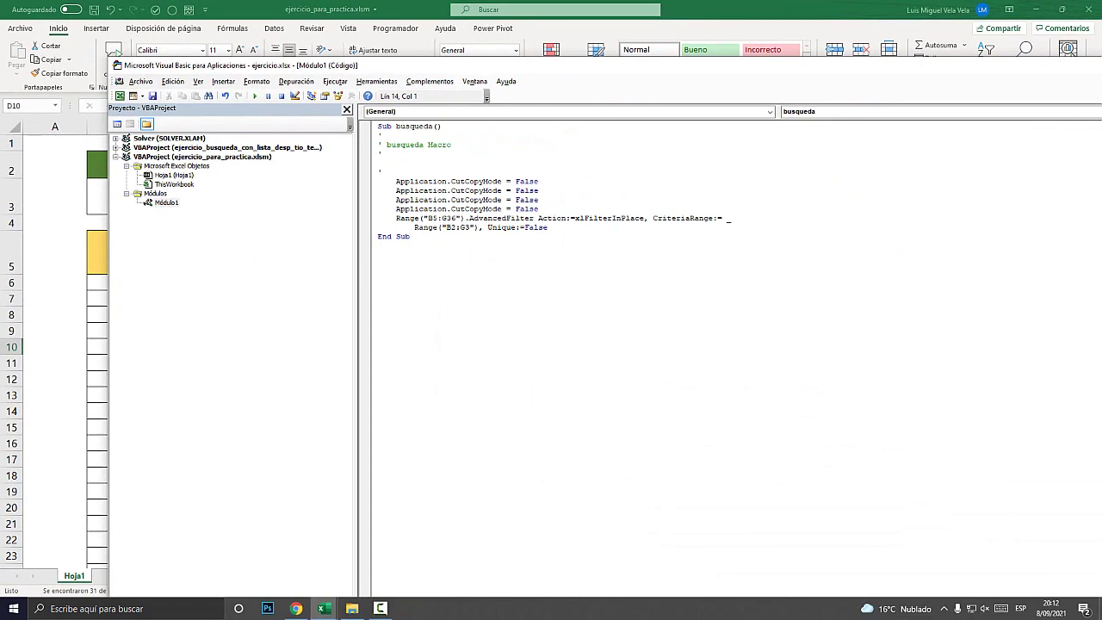
{"action": "key", "text": "super+plus"}
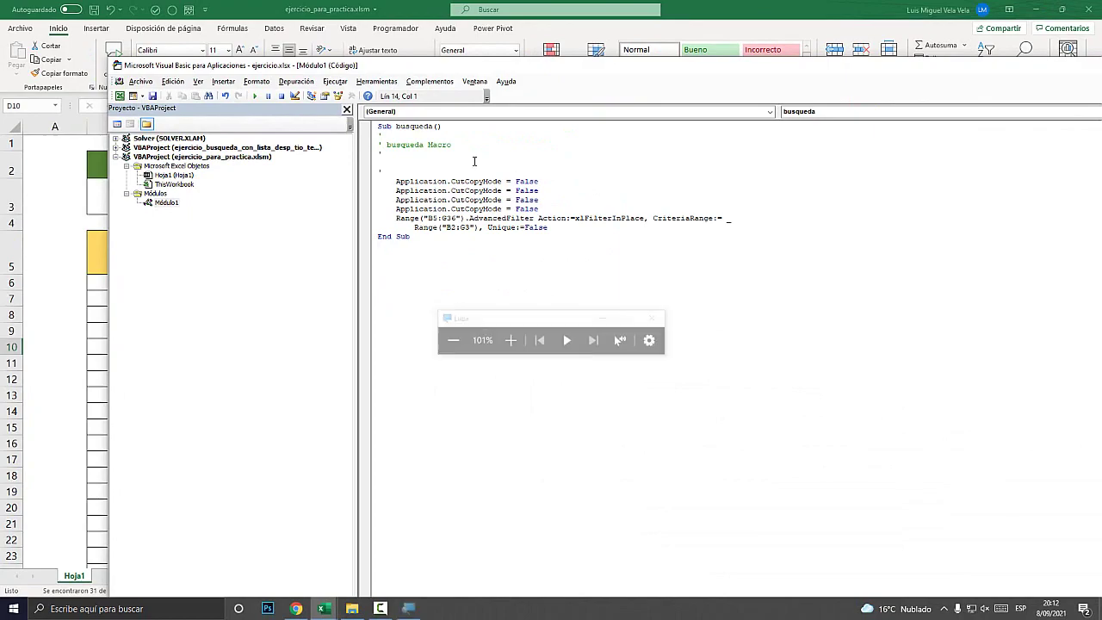
{"action": "left_click_drag", "start_coordinate": [640, 292], "coordinate": [263, 123]}
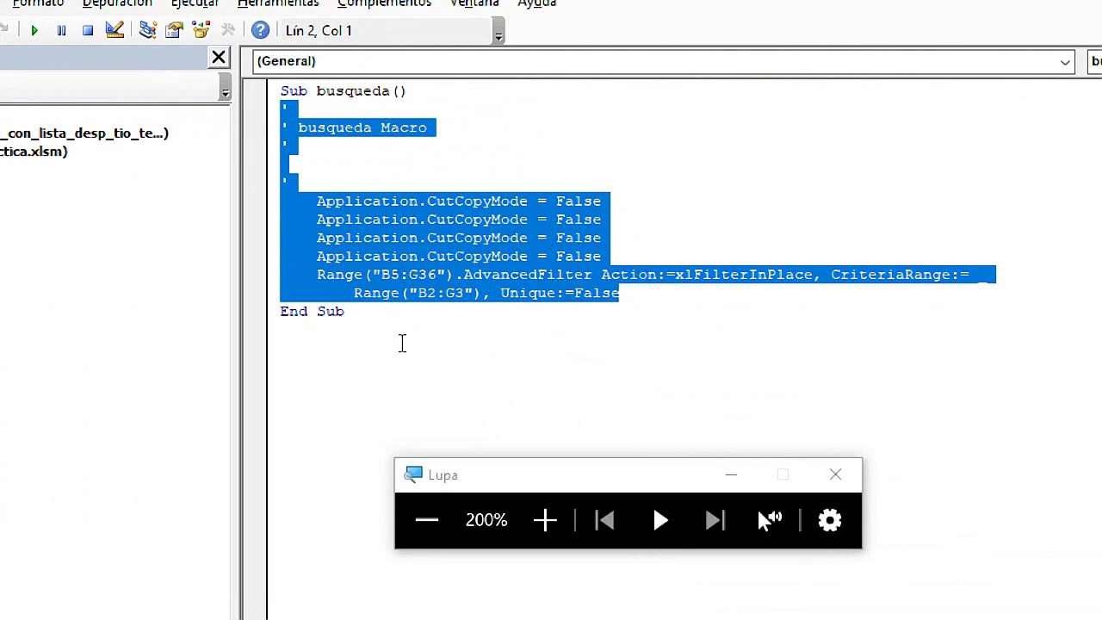
{"action": "left_click", "coordinate": [362, 338]}
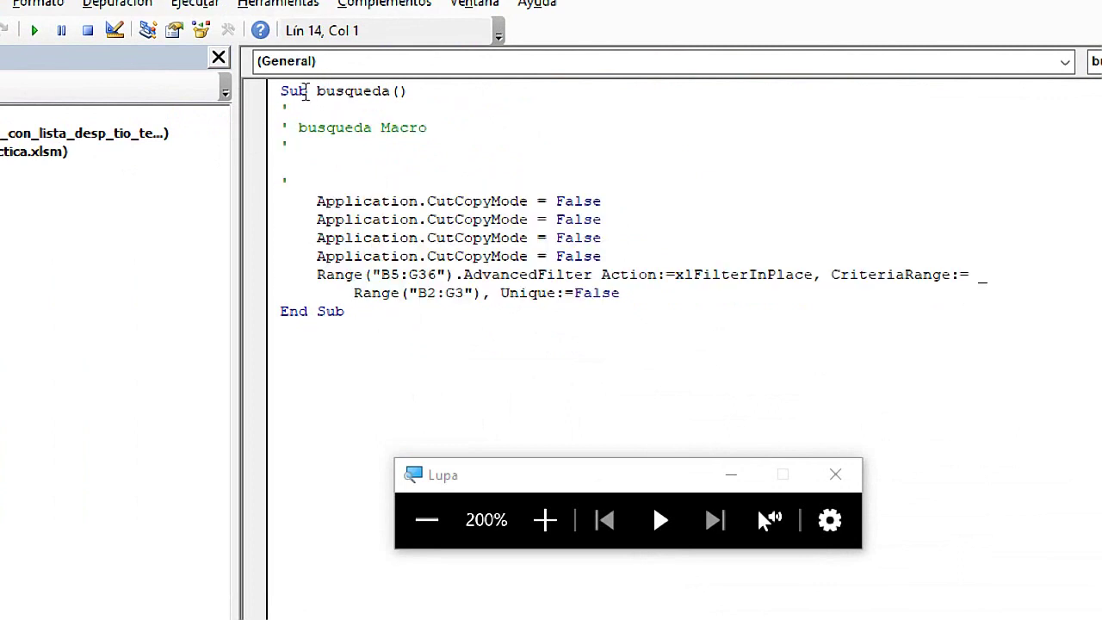
- Insert blank lines above End Sub in the busqueda macro
{"action": "mouse_move", "coordinate": [308, 91]}
{"action": "left_mouse_down"}
{"action": "mouse_move", "coordinate": [280, 91]}
{"action": "mouse_move", "coordinate": [398, 91]}
{"action": "mouse_move", "coordinate": [281, 92]}
{"action": "left_mouse_up"}
{"action": "left_click", "coordinate": [390, 92]}
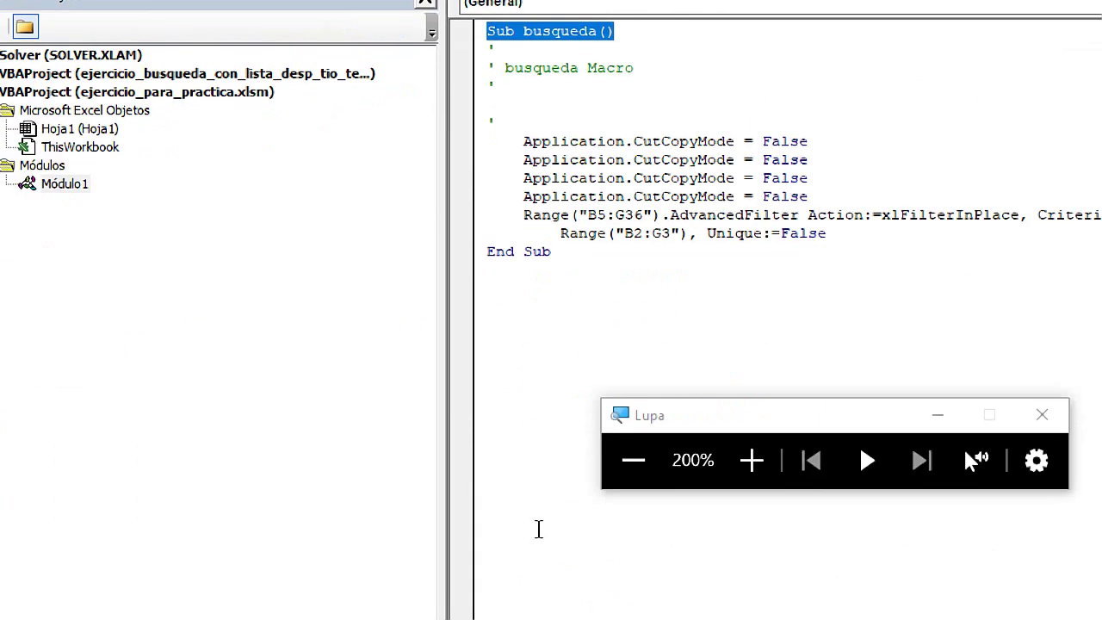
{"action": "left_click_drag", "start_coordinate": [553, 256], "coordinate": [483, 251]}
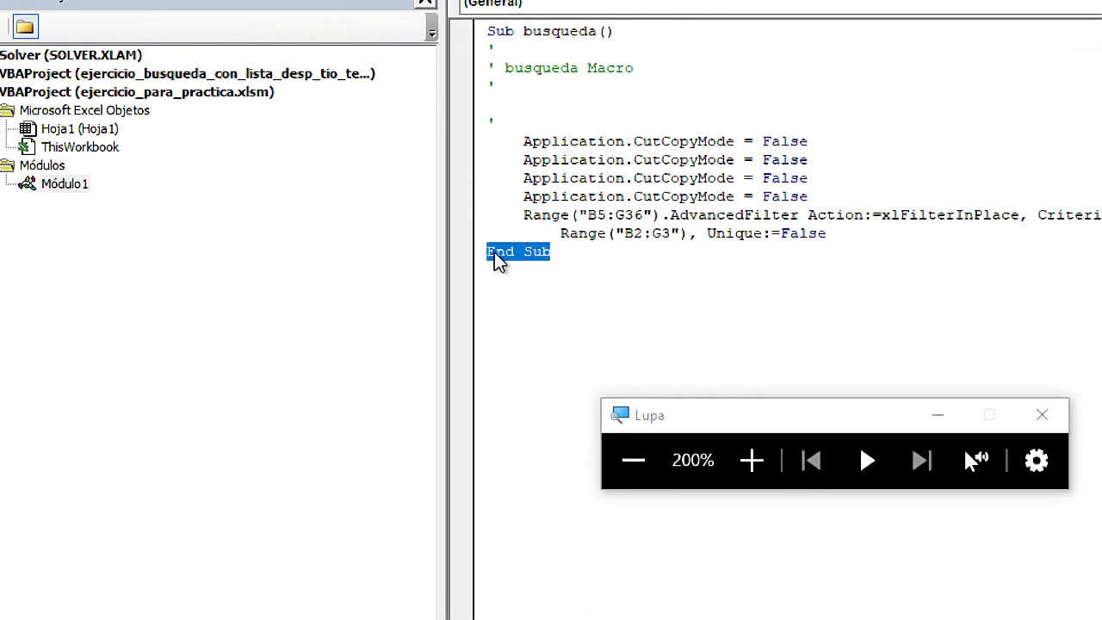
{"action": "left_click", "coordinate": [490, 256]}
{"action": "key", "text": "Return"}
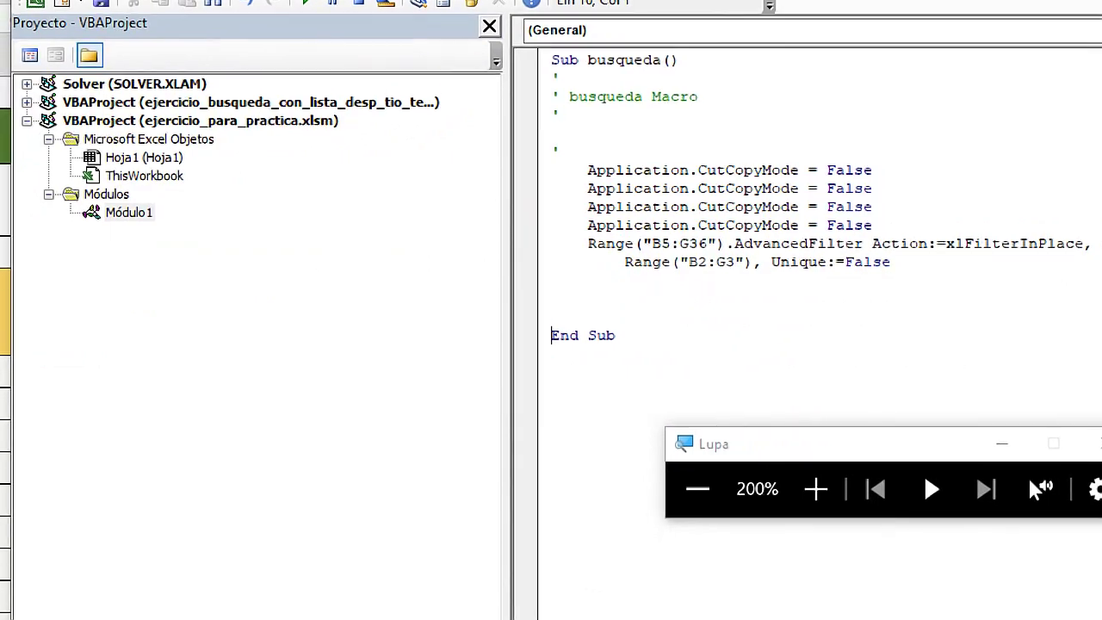
{"action": "key", "text": "Return"}
{"action": "key", "text": "Return"}
{"action": "key", "text": "Return"}
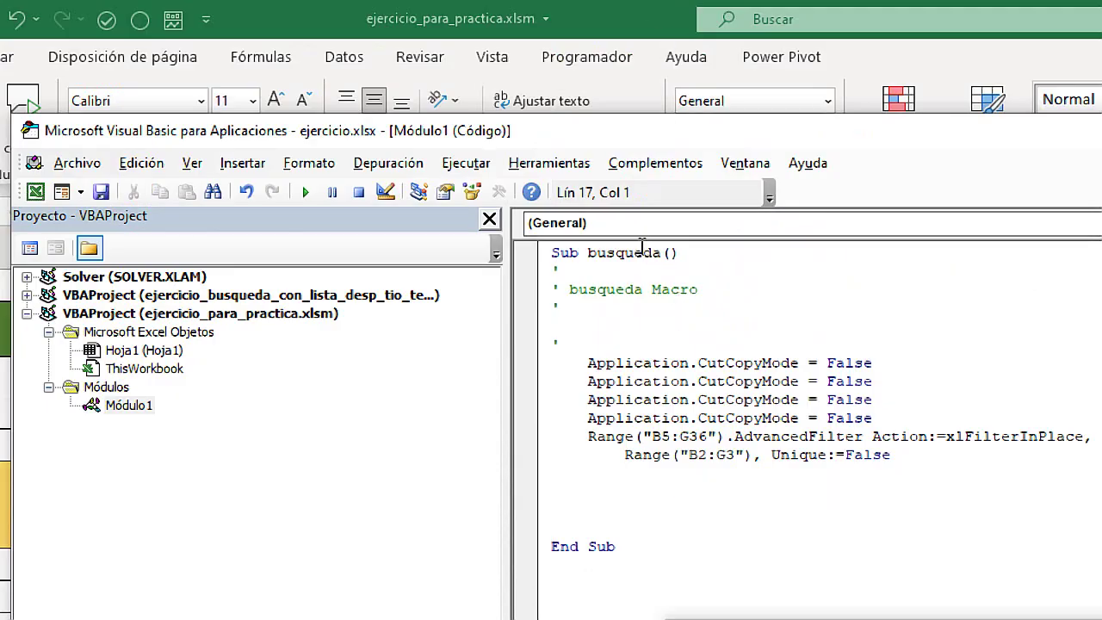
- Review the macro's Sub header, AdvancedFilter statement and comment lines by selecting them
{"action": "left_click_drag", "start_coordinate": [697, 271], "coordinate": [549, 255]}
{"action": "left_click", "coordinate": [615, 534]}
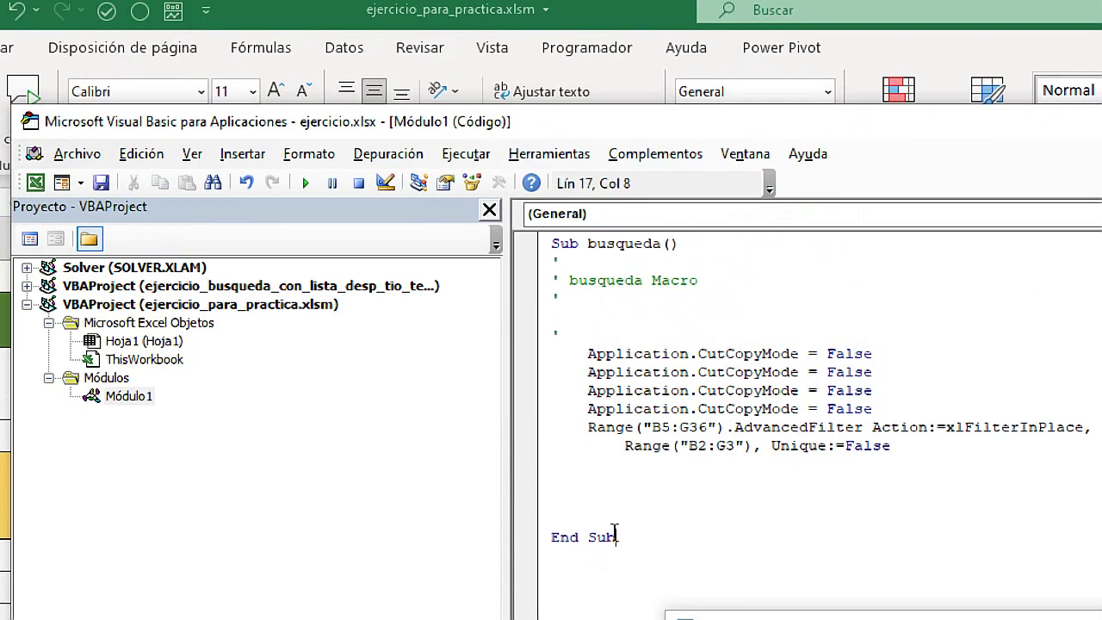
{"action": "left_click_drag", "start_coordinate": [652, 534], "coordinate": [537, 543]}
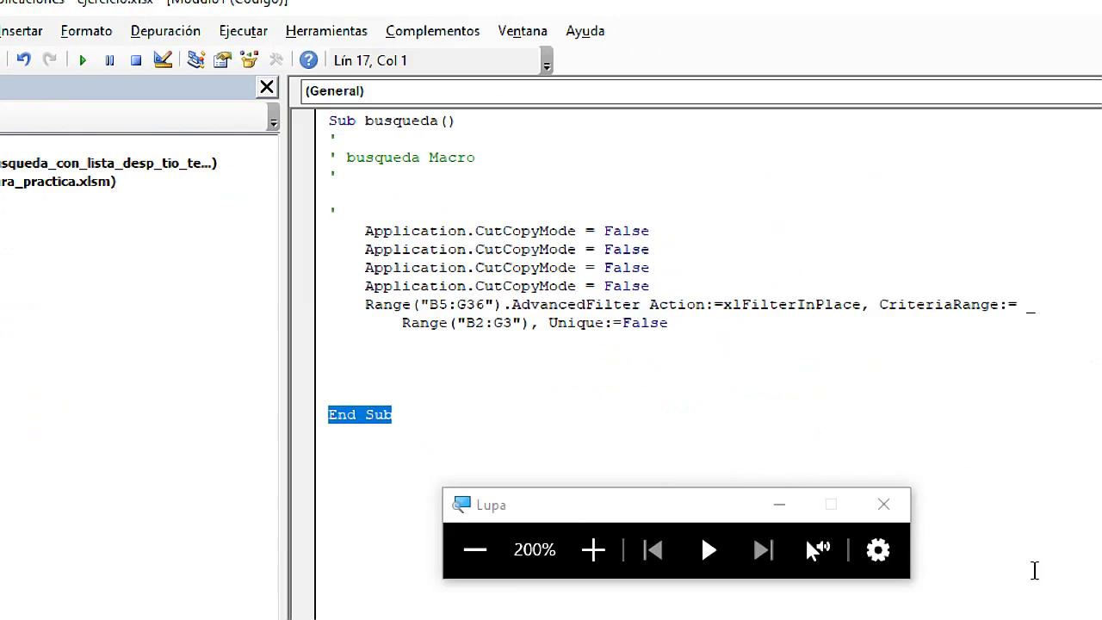
{"action": "mouse_move", "coordinate": [716, 341]}
{"action": "left_mouse_down"}
{"action": "mouse_move", "coordinate": [469, 293]}
{"action": "mouse_move", "coordinate": [338, 230]}
{"action": "mouse_move", "coordinate": [329, 138]}
{"action": "left_mouse_up"}
{"action": "left_click", "coordinate": [370, 159]}
{"action": "left_click", "coordinate": [368, 196]}
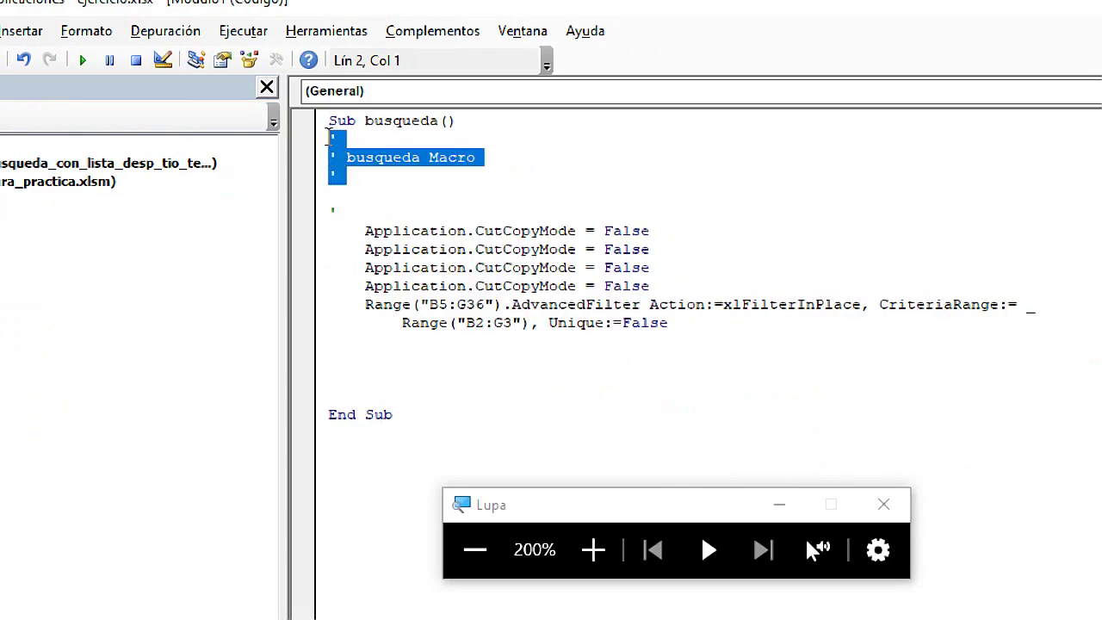
{"action": "mouse_move", "coordinate": [340, 209]}
{"action": "left_mouse_down"}
{"action": "mouse_move", "coordinate": [352, 187]}
{"action": "mouse_move", "coordinate": [331, 138]}
{"action": "left_mouse_up"}
{"action": "left_click", "coordinate": [416, 178]}
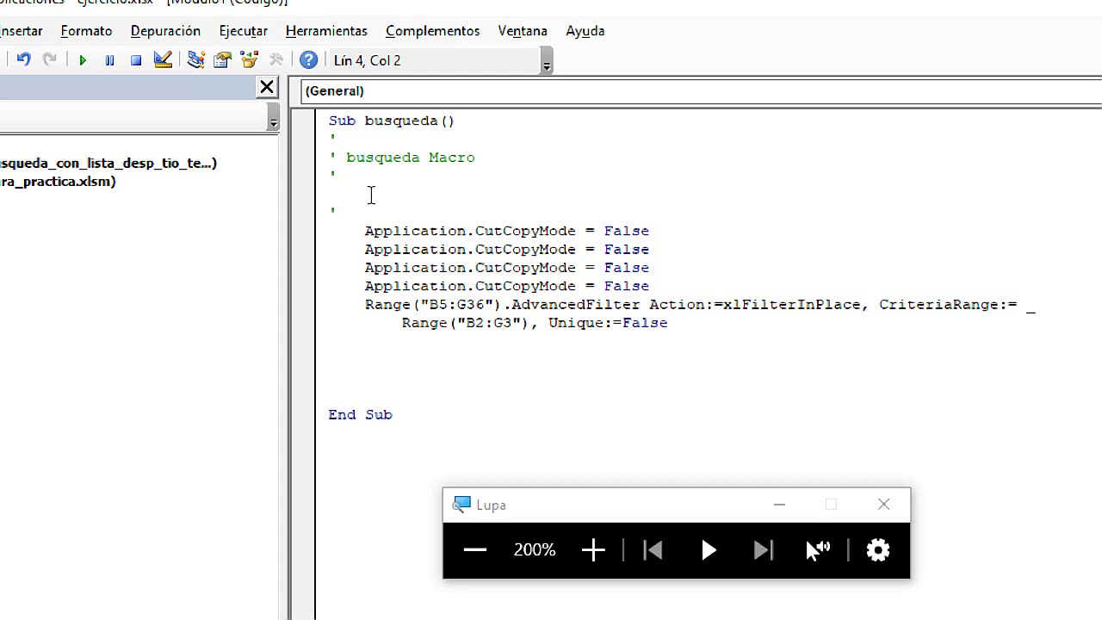
{"action": "mouse_move", "coordinate": [346, 158]}
{"action": "left_mouse_down"}
{"action": "mouse_move", "coordinate": [479, 156]}
{"action": "mouse_move", "coordinate": [348, 164]}
{"action": "left_mouse_up"}
{"action": "left_click", "coordinate": [424, 184]}
{"action": "left_click", "coordinate": [419, 198]}
{"action": "left_click_drag", "start_coordinate": [419, 200], "coordinate": [298, 138]}
{"action": "left_click", "coordinate": [364, 209]}
{"action": "left_click_drag", "start_coordinate": [365, 209], "coordinate": [328, 138]}
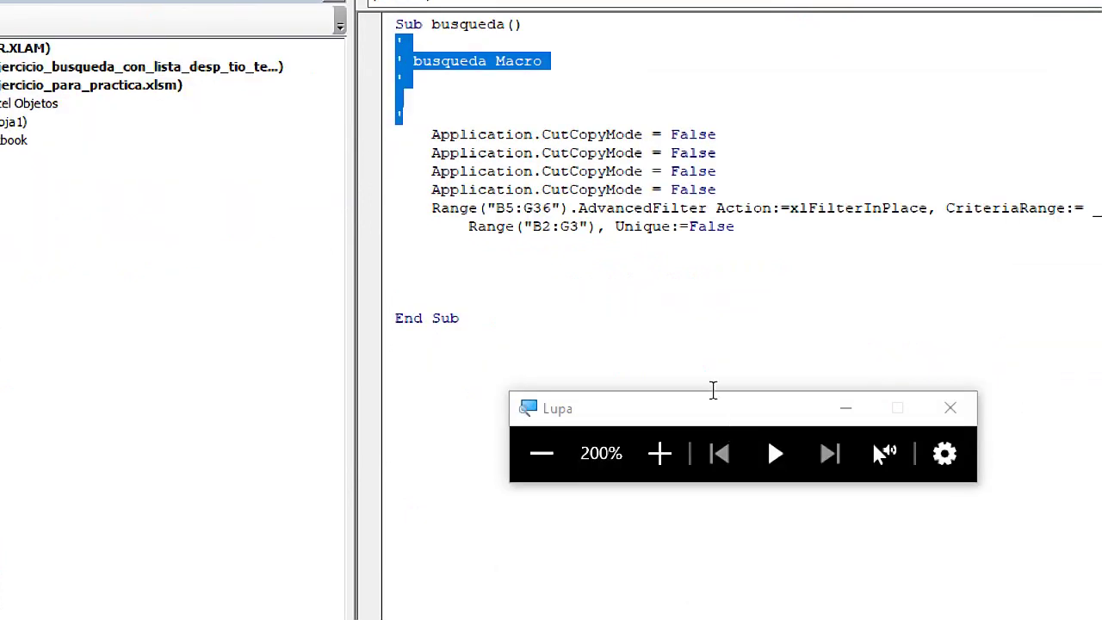
- Copy the code lines from Application.CutCopyMode through Unique:=False
{"action": "left_click", "coordinate": [673, 225]}
{"action": "left_click", "coordinate": [774, 228]}
{"action": "left_click_drag", "start_coordinate": [774, 228], "coordinate": [406, 128]}
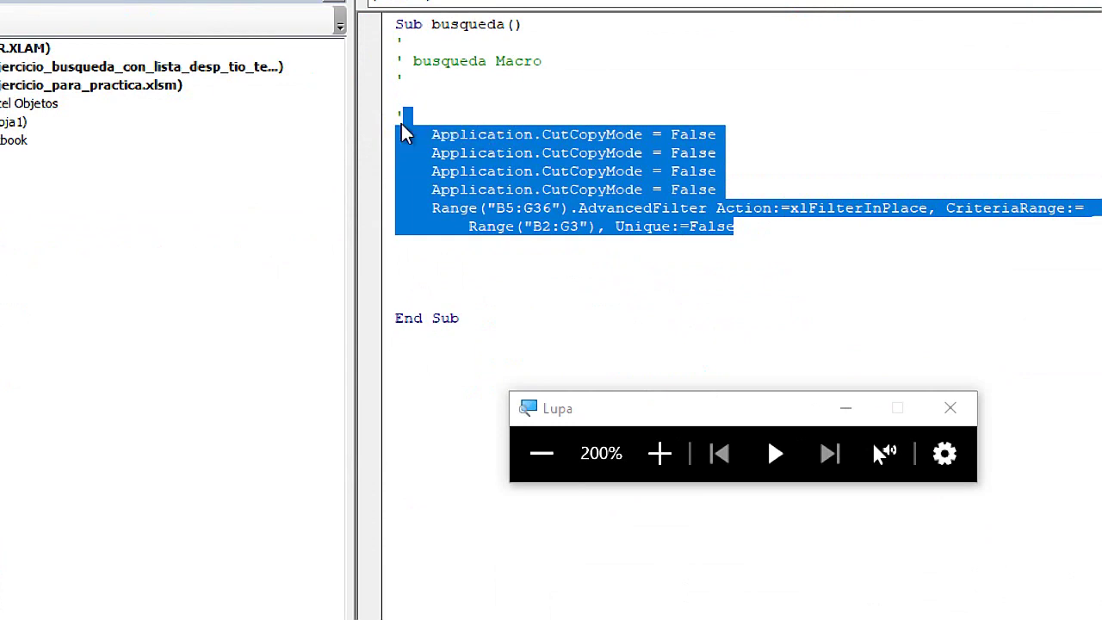
{"action": "left_click", "coordinate": [669, 212]}
{"action": "mouse_move", "coordinate": [736, 227]}
{"action": "left_mouse_down"}
{"action": "mouse_move", "coordinate": [698, 226]}
{"action": "mouse_move", "coordinate": [399, 131]}
{"action": "left_mouse_up"}
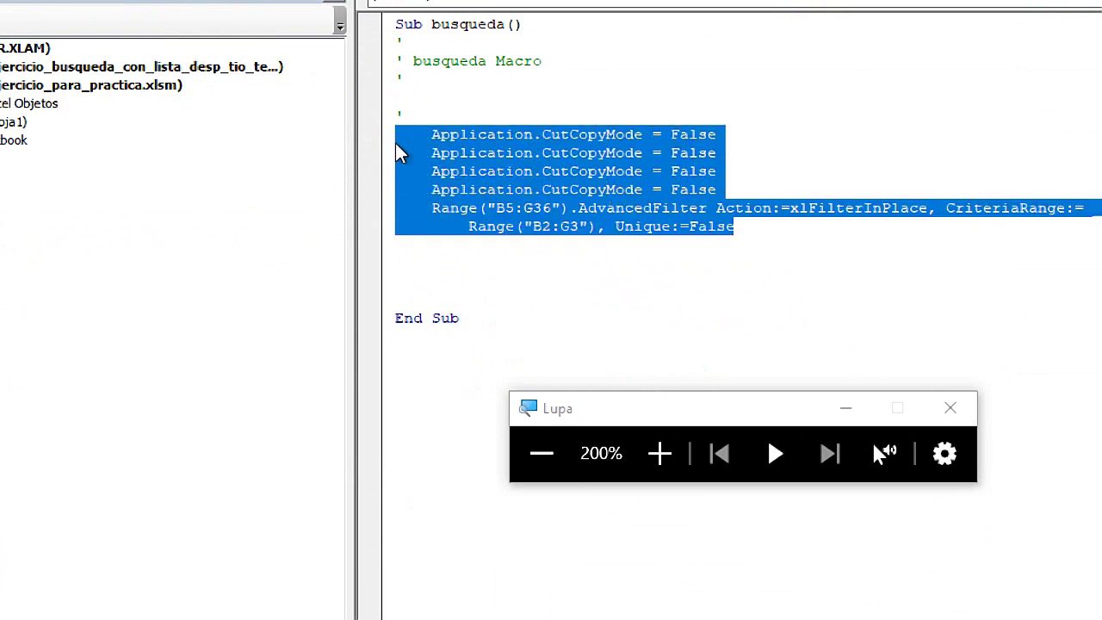
{"action": "right_click", "coordinate": [465, 160]}
{"action": "left_click", "coordinate": [515, 193]}
{"action": "right_click", "coordinate": [489, 162]}
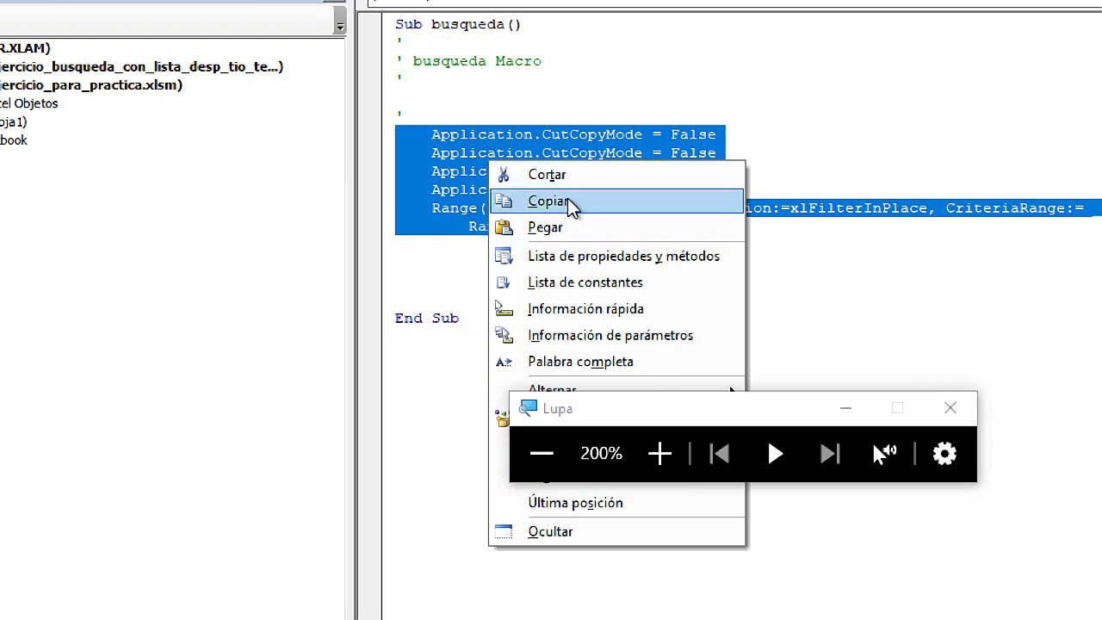
{"action": "left_click", "coordinate": [570, 207]}
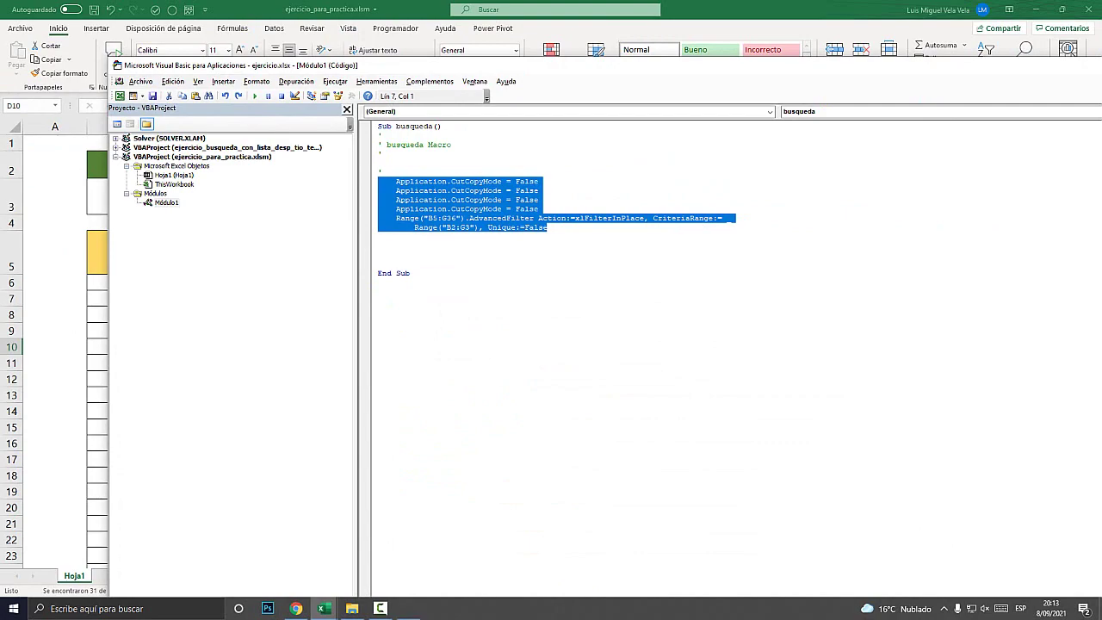
{"action": "key", "text": "super+plus"}
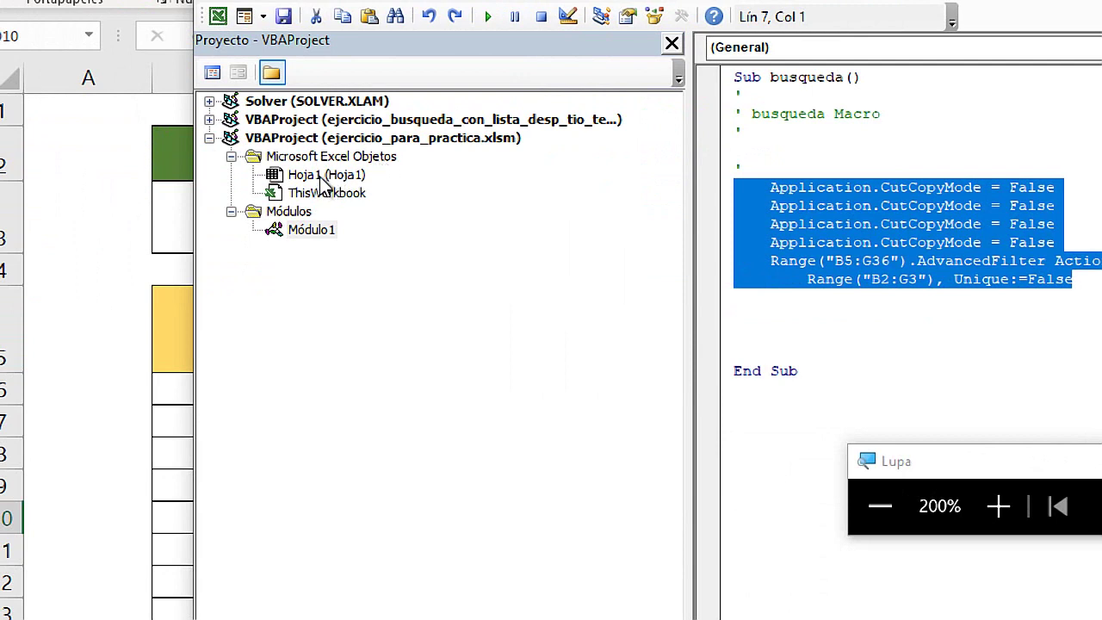
- In Hoja1's code, pick Worksheet to create a SelectionChange stub and list the worksheet events
{"action": "double_click", "coordinate": [321, 176]}
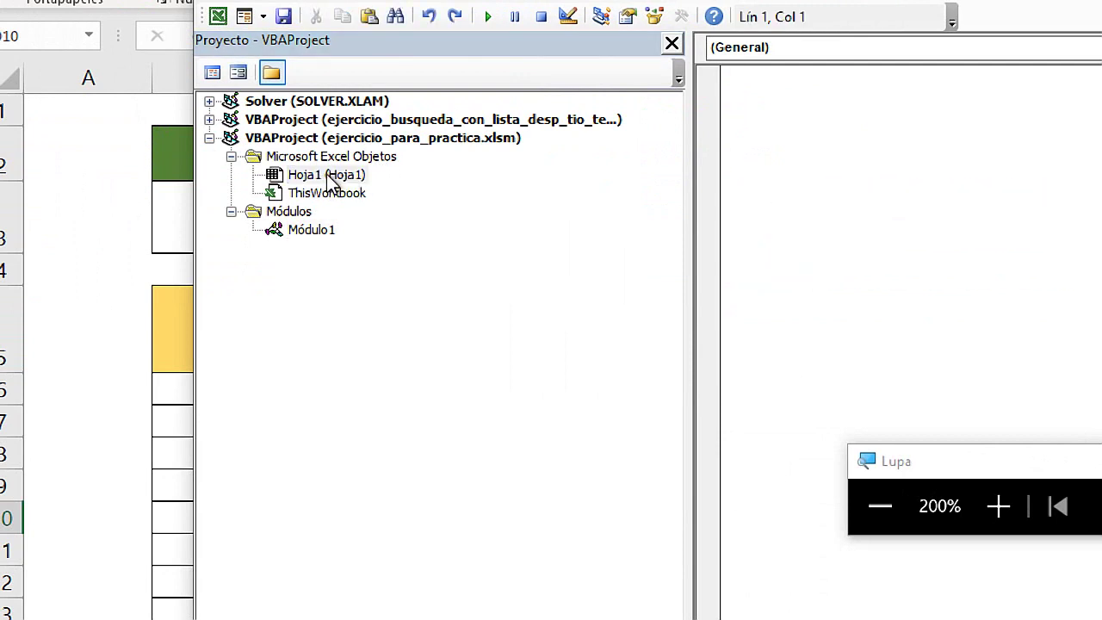
{"action": "key", "text": "super+Escape"}
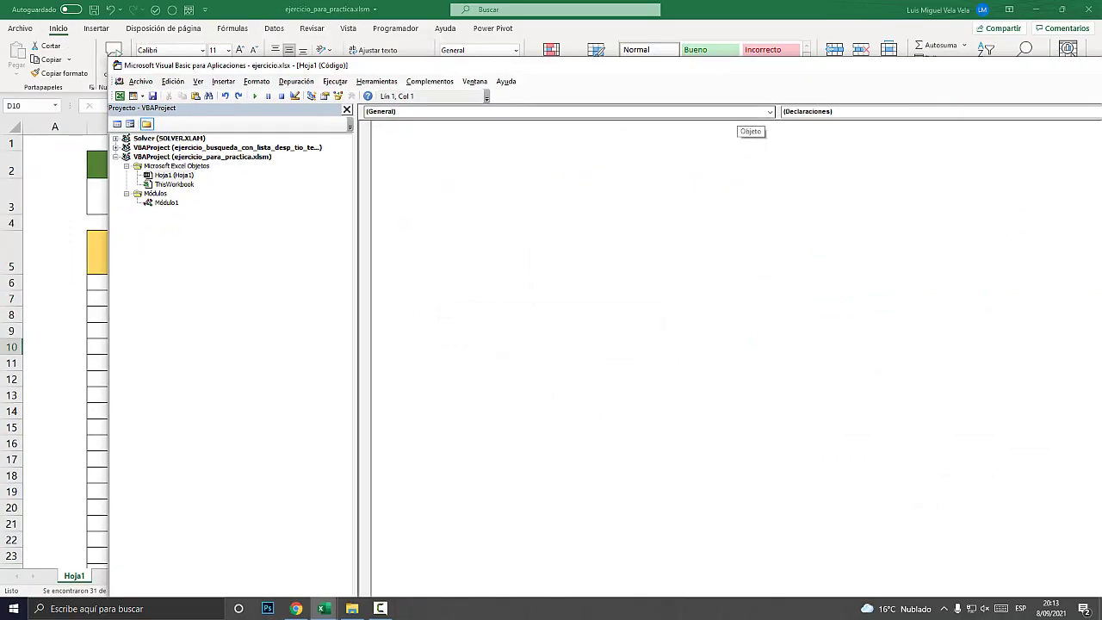
{"action": "key", "text": "super+plus"}
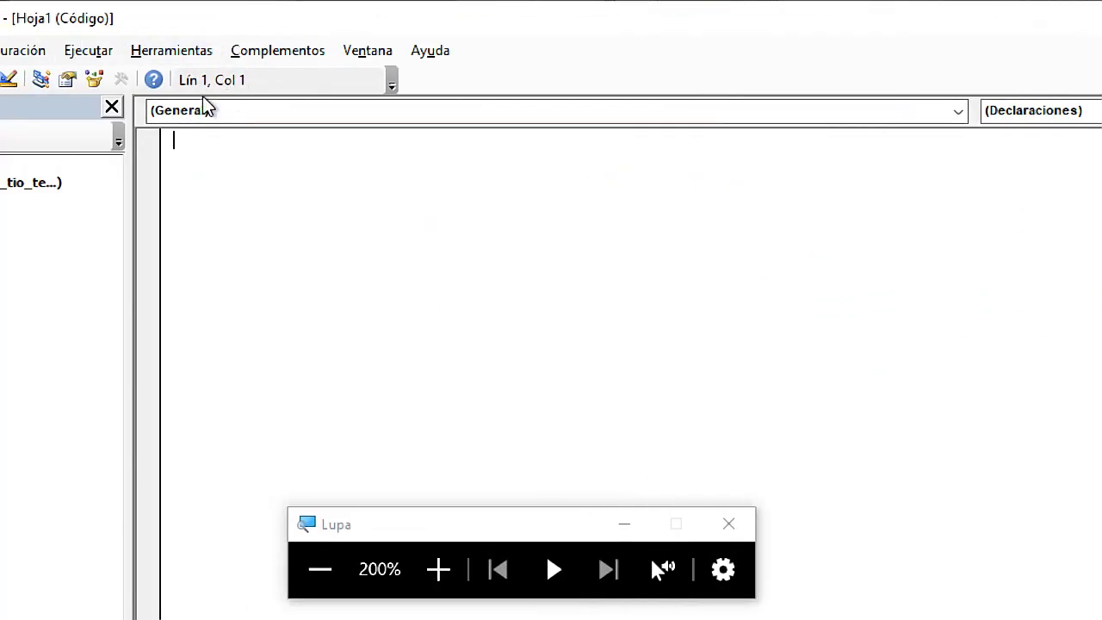
{"action": "left_click", "coordinate": [212, 118]}
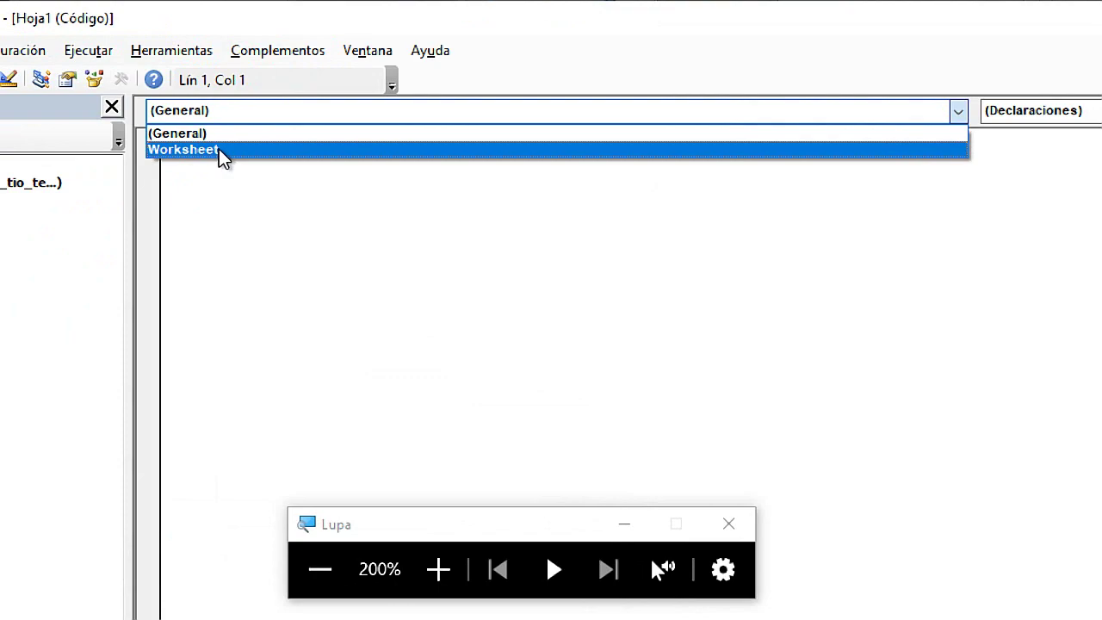
{"action": "left_click", "coordinate": [218, 151]}
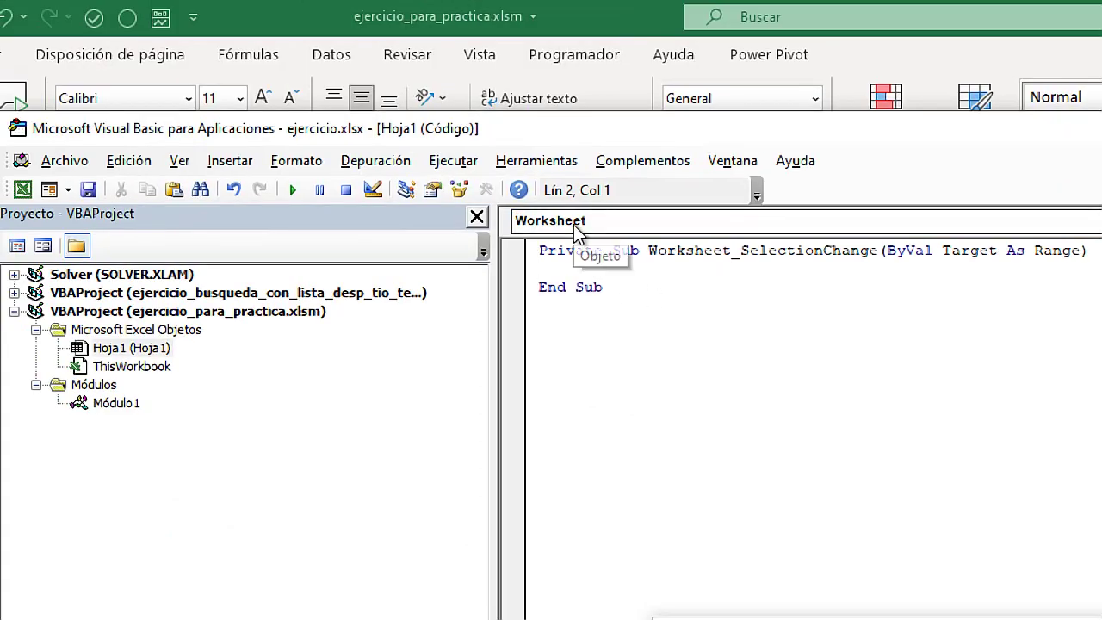
{"action": "key", "text": "super+Escape"}
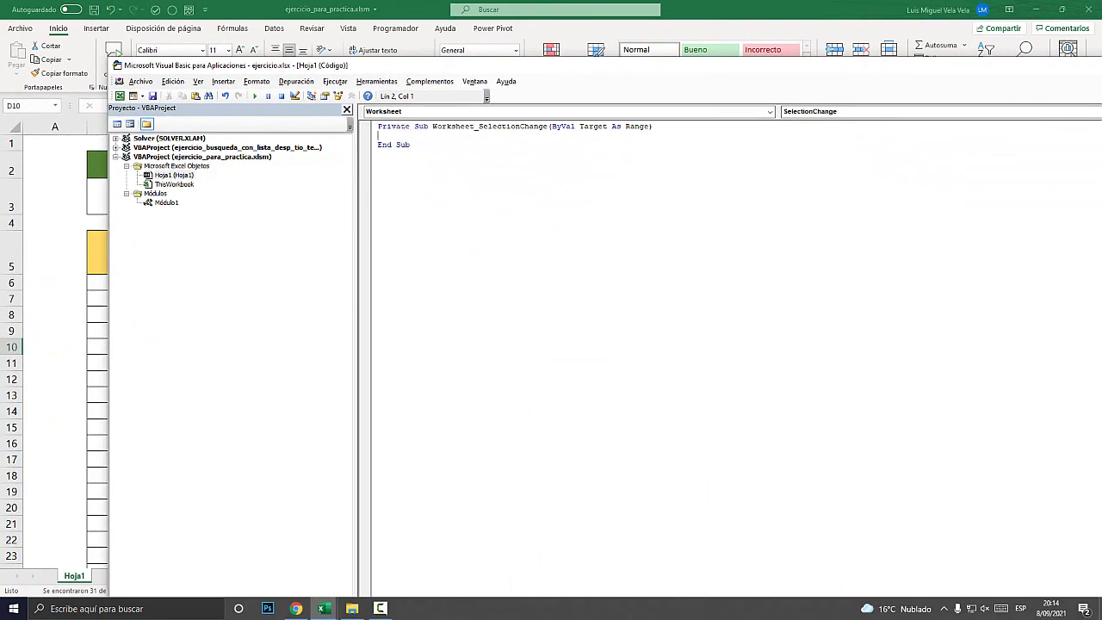
{"action": "left_click_drag", "start_coordinate": [517, 66], "coordinate": [374, 51]}
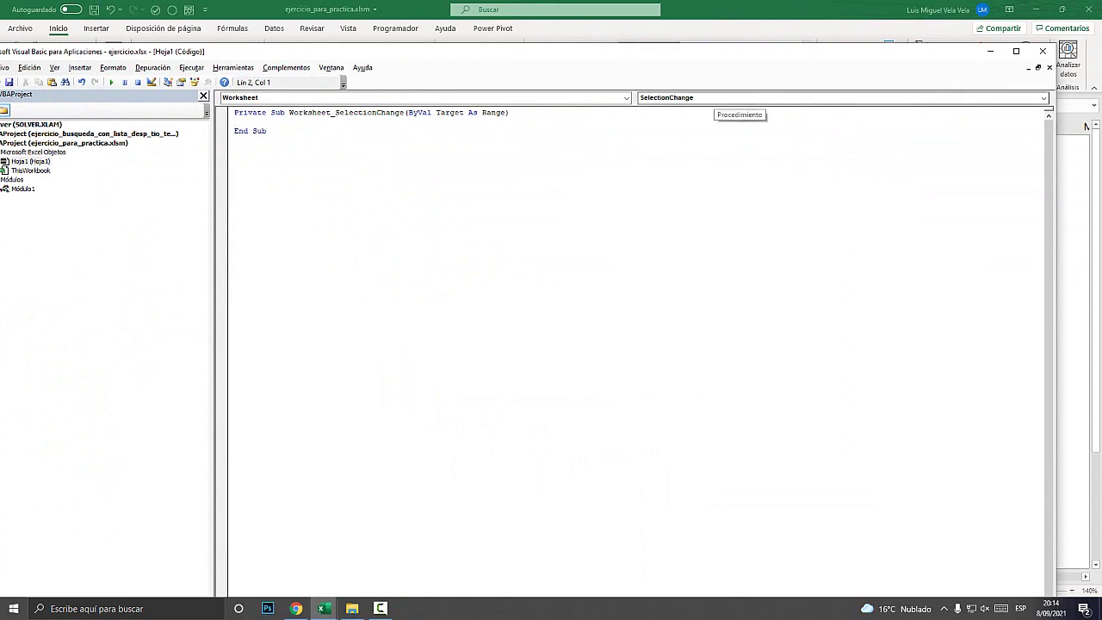
{"action": "key", "text": "super+plus"}
{"action": "left_click", "coordinate": [715, 99]}
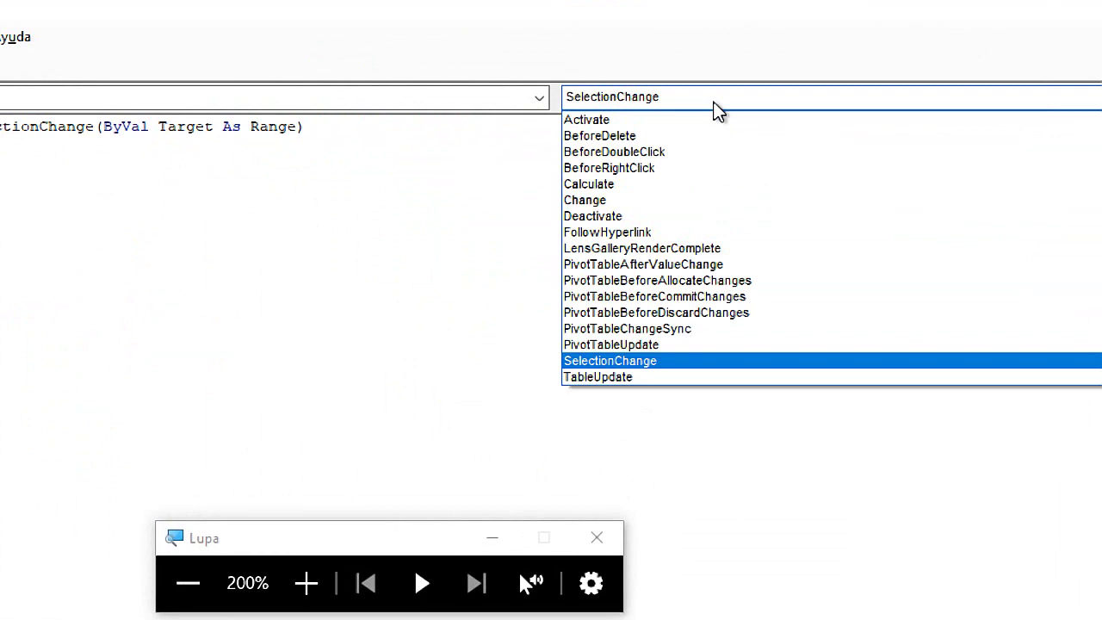
- Add a Worksheet_Change procedure and paste the AdvancedFilter code inside it
{"action": "left_click", "coordinate": [603, 206]}
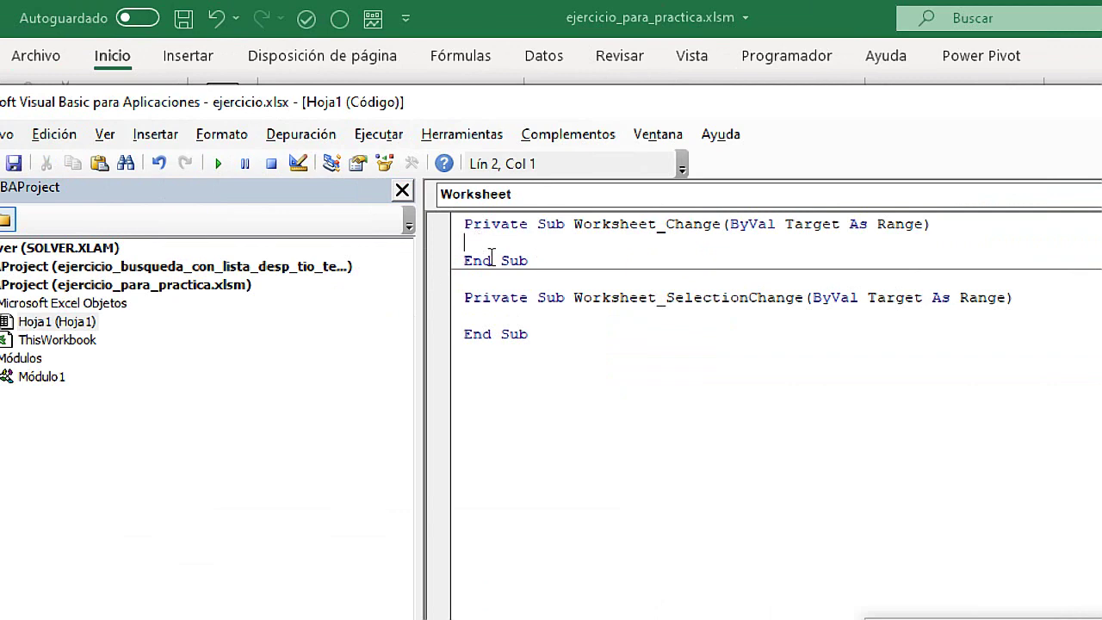
{"action": "key", "text": "Return"}
{"action": "key", "text": "Return"}
{"action": "key", "text": "Return"}
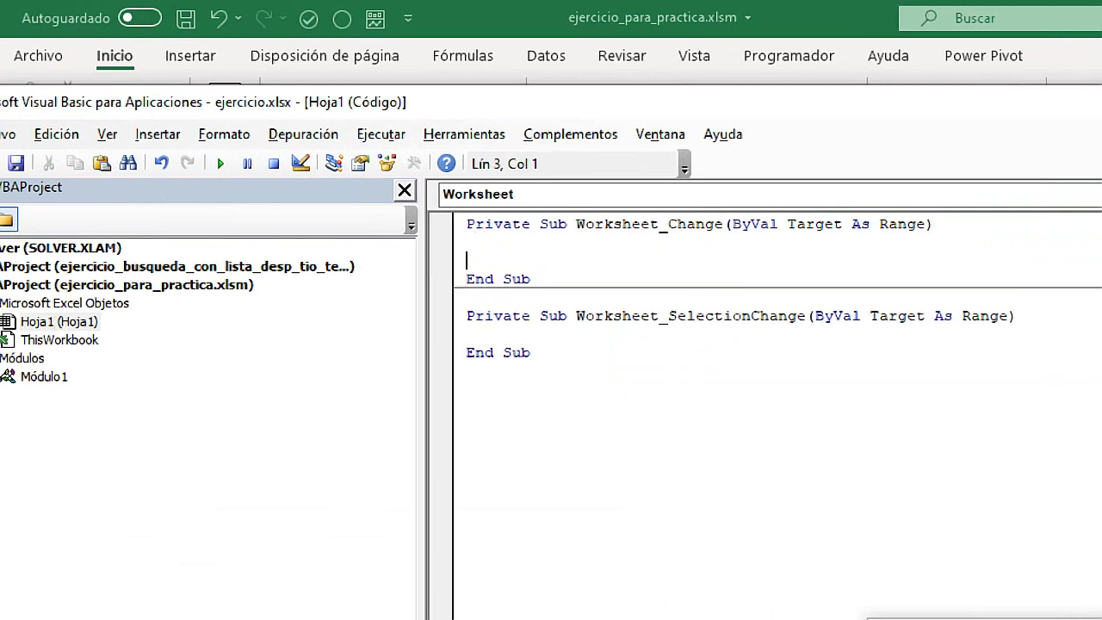
{"action": "key", "text": "Up"}
{"action": "key", "text": "Up"}
{"action": "key", "text": "Up"}
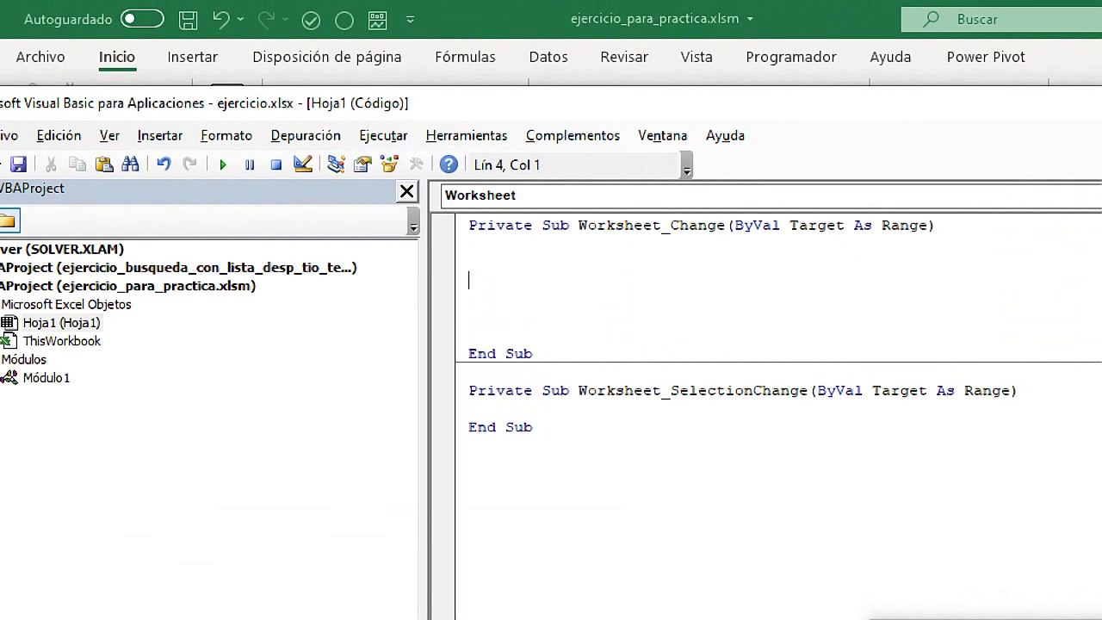
{"action": "key", "text": "ctrl+v"}
{"action": "mouse_move", "coordinate": [687, 337]}
{"action": "left_mouse_down"}
{"action": "mouse_move", "coordinate": [476, 295]}
{"action": "mouse_move", "coordinate": [195, 214]}
{"action": "left_mouse_up"}
{"action": "left_click", "coordinate": [305, 256]}
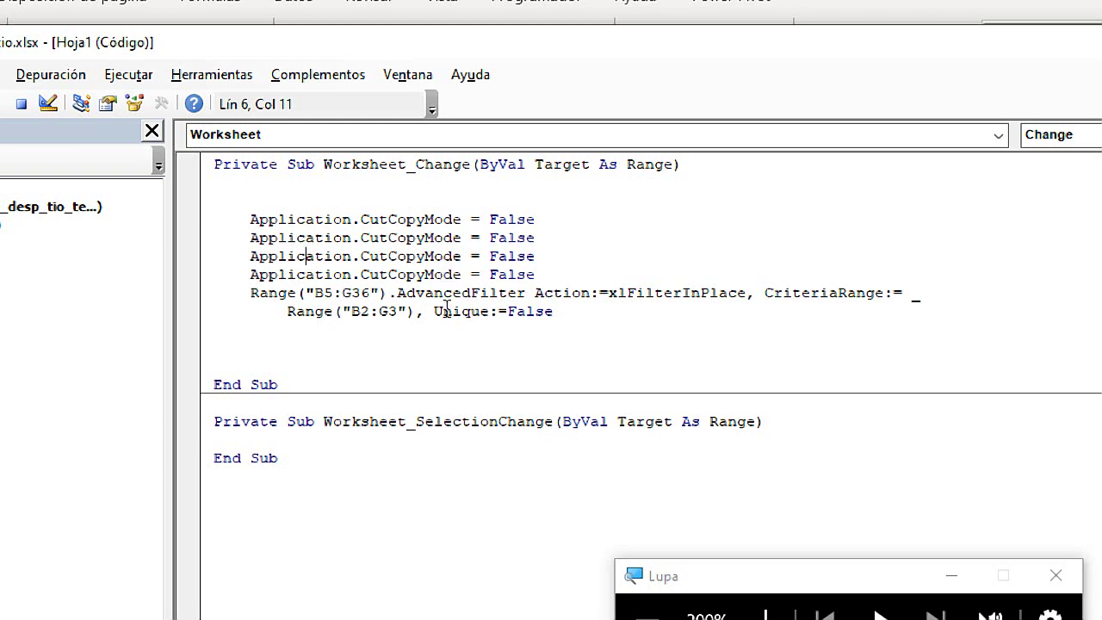
{"action": "left_click_drag", "start_coordinate": [594, 315], "coordinate": [197, 233]}
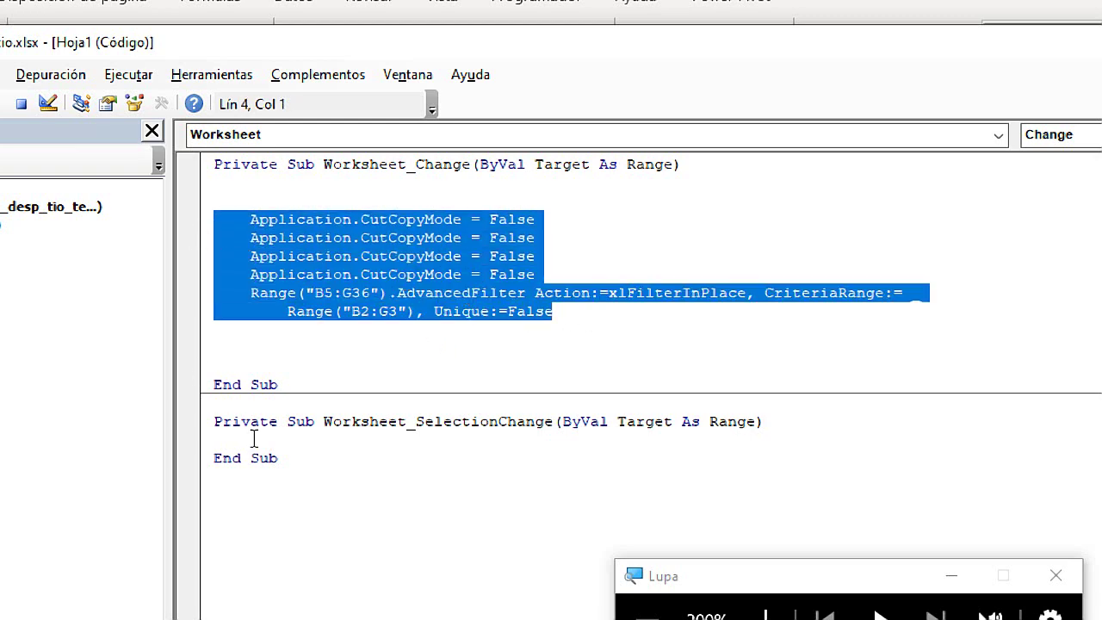
- Delete the empty Worksheet_SelectionChange procedure
{"action": "left_click_drag", "start_coordinate": [286, 238], "coordinate": [210, 193]}
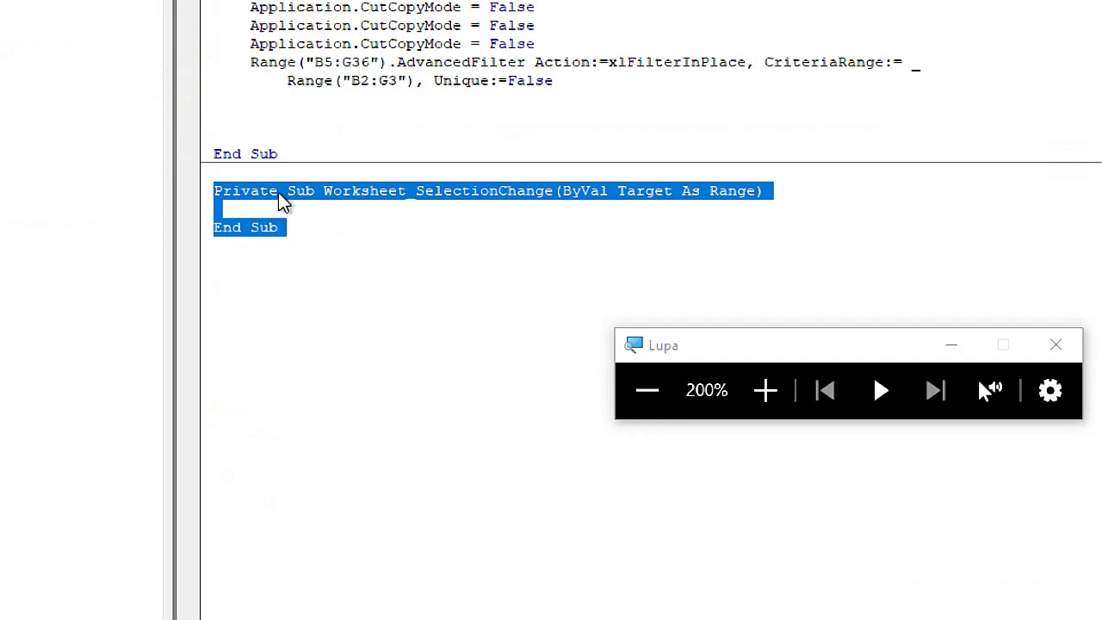
{"action": "left_click", "coordinate": [357, 227]}
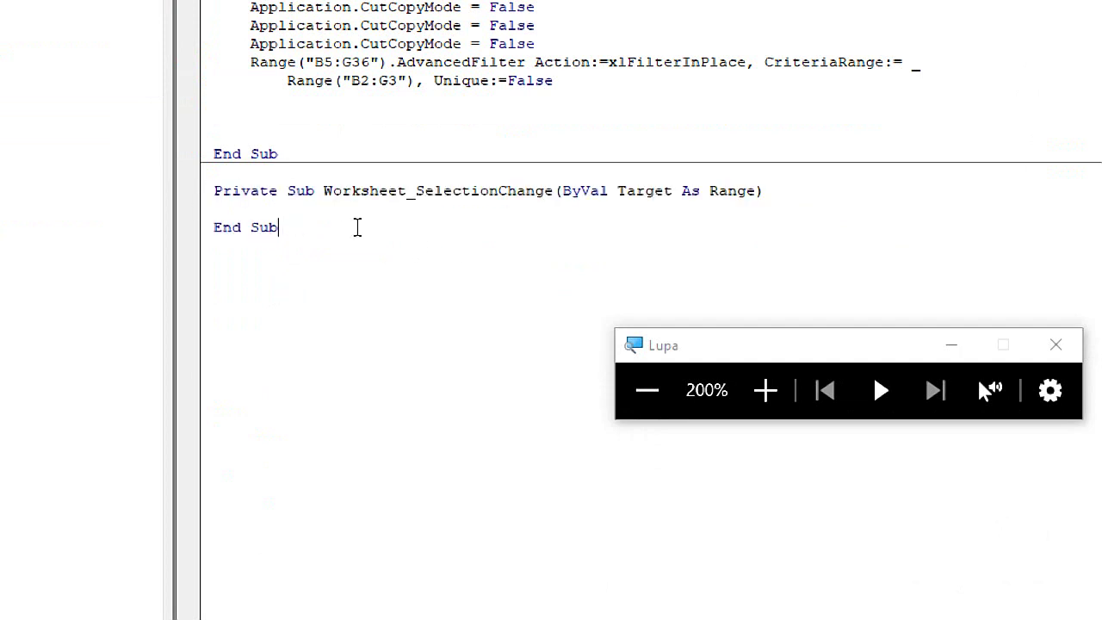
{"action": "left_click_drag", "start_coordinate": [356, 227], "coordinate": [198, 179]}
{"action": "key", "text": "Delete"}
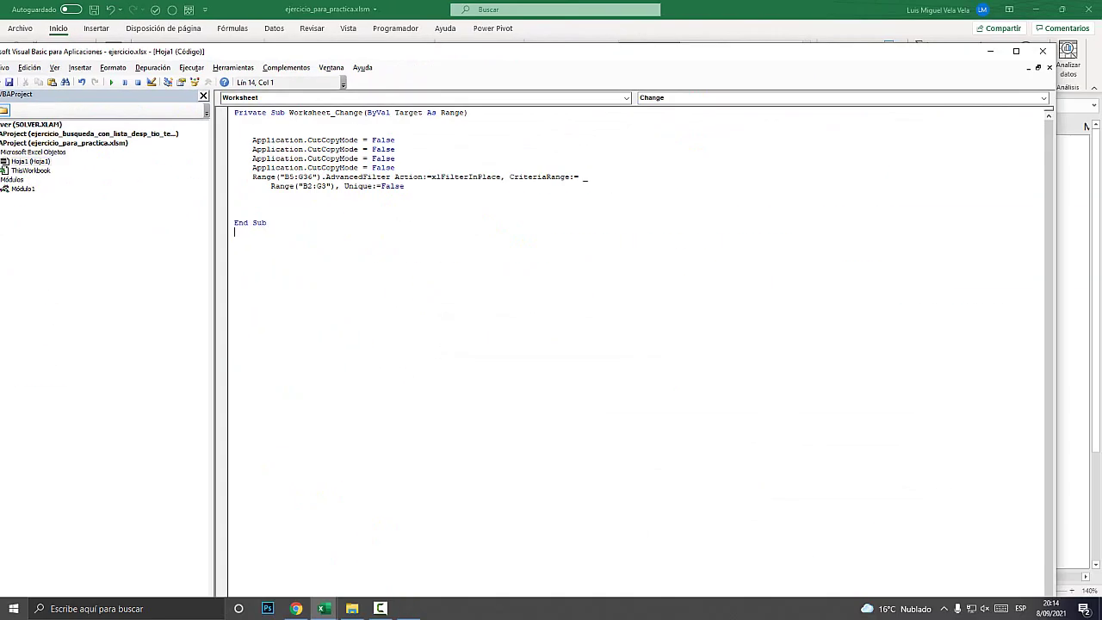
- Close the VBA editor and enter Edad 18 and Facultad admin, filtering to 2 records
{"action": "left_click", "coordinate": [1043, 51]}
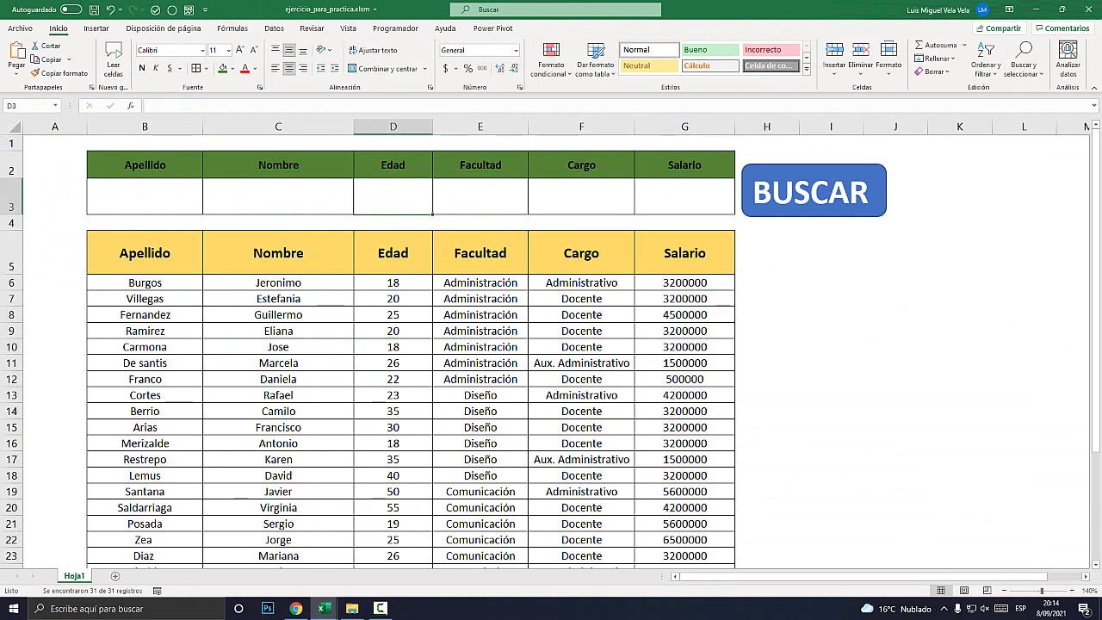
{"action": "type", "text": "18"}
{"action": "key", "text": "Return"}
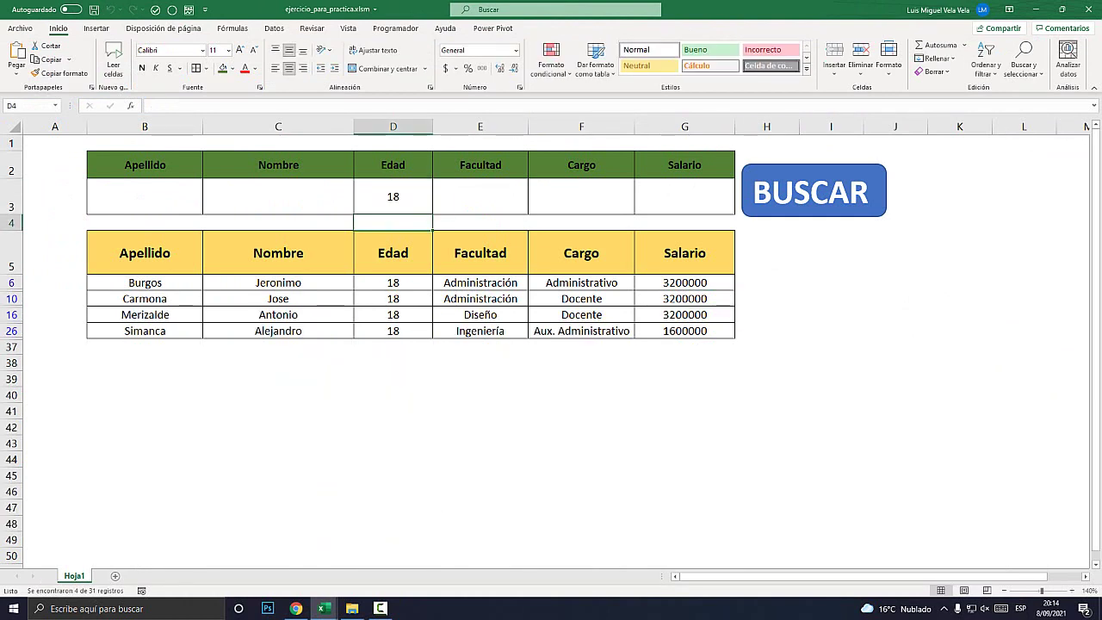
{"action": "left_click_drag", "start_coordinate": [393, 222], "coordinate": [392, 331]}
{"action": "left_click", "coordinate": [480, 197]}
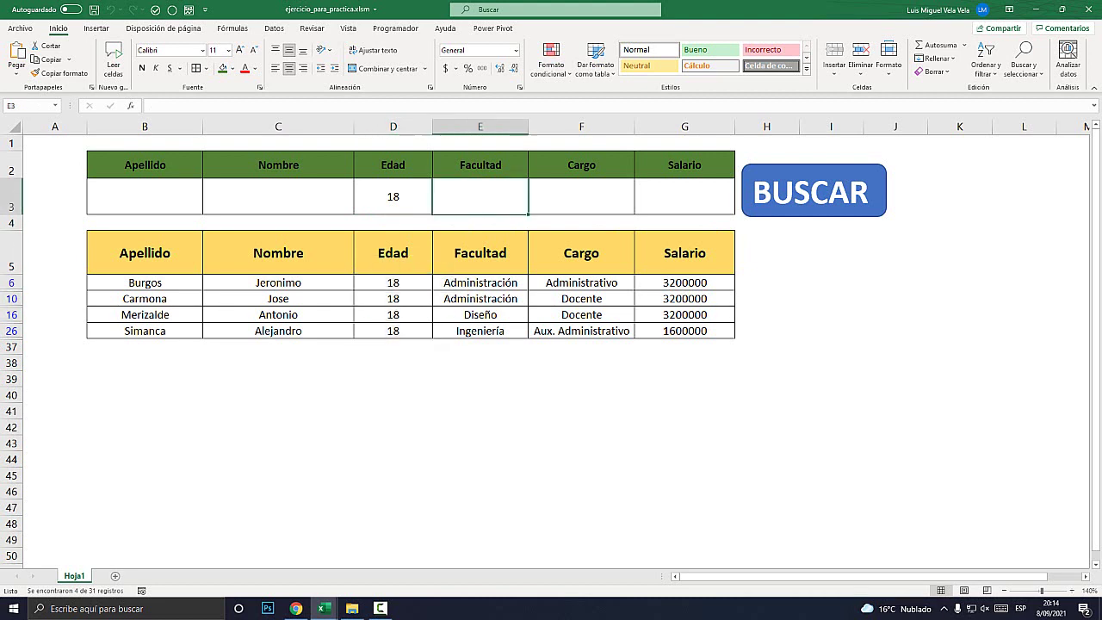
{"action": "type", "text": "admin"}
{"action": "key", "text": "Return"}
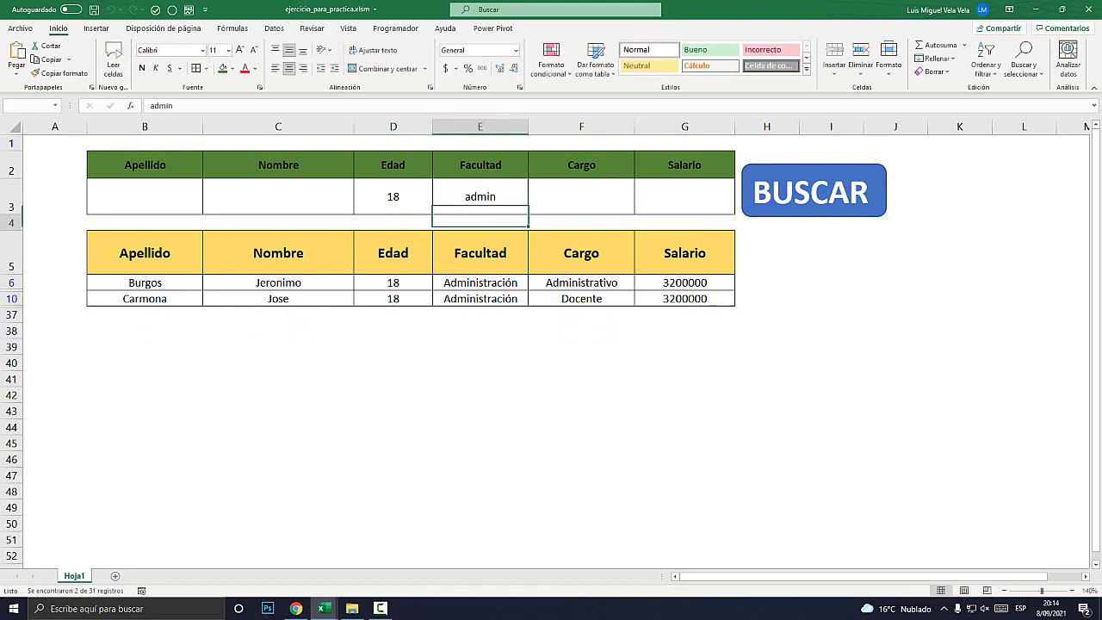
{"action": "mouse_move", "coordinate": [393, 282]}
{"action": "left_mouse_down"}
{"action": "mouse_move", "coordinate": [480, 299]}
{"action": "mouse_move", "coordinate": [685, 299]}
{"action": "mouse_move", "coordinate": [685, 347]}
{"action": "left_mouse_up"}
- Clear the Edad and Facultad criteria in D3 and E3
{"action": "left_click", "coordinate": [393, 197]}
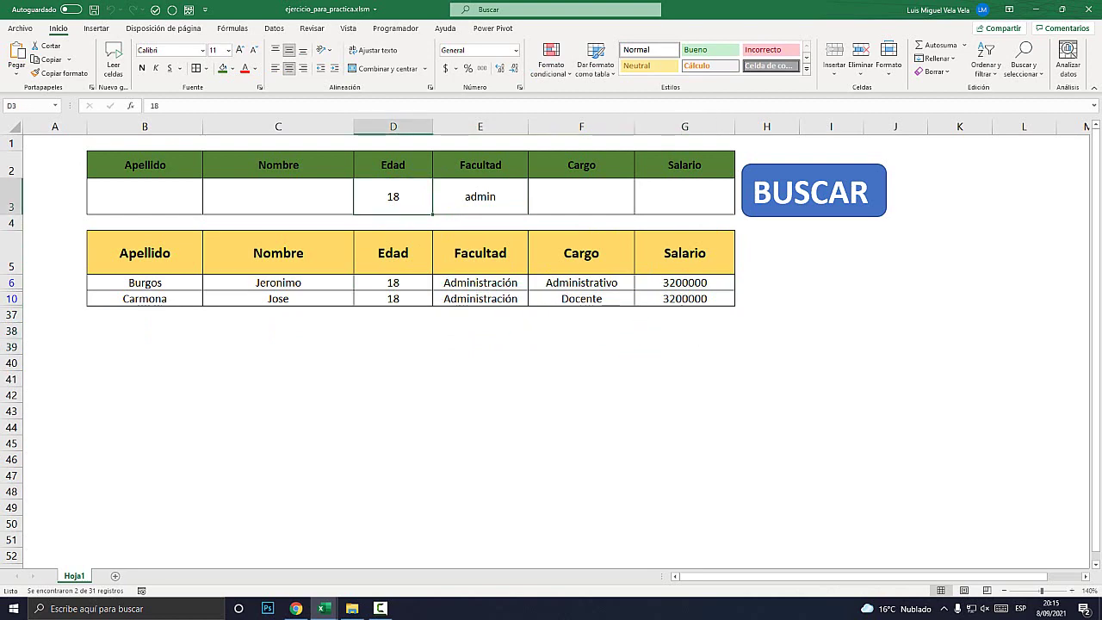
{"action": "key", "text": "Delete"}
{"action": "left_click", "coordinate": [480, 197]}
{"action": "key", "text": "Delete"}
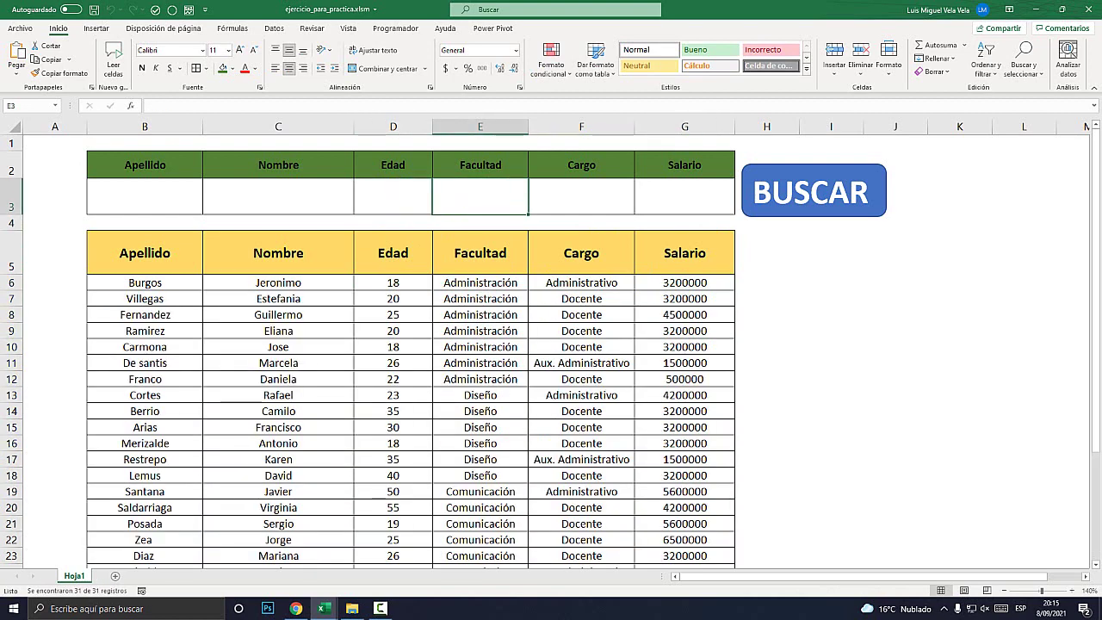
- Delete the BUSCAR shape from the sheet
{"action": "right_click", "coordinate": [800, 187]}
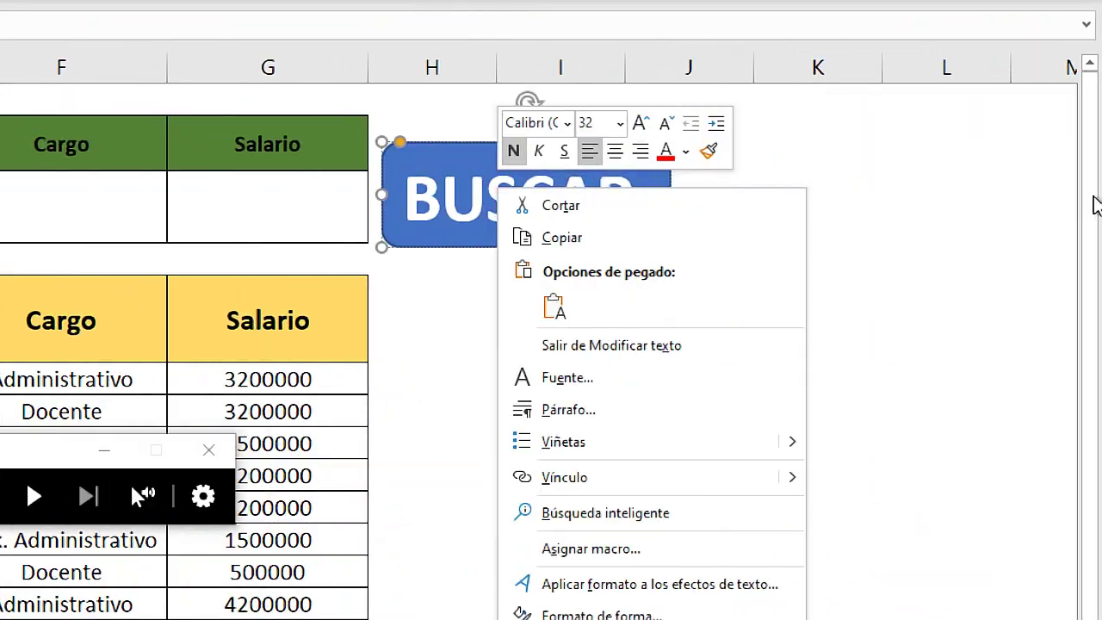
{"action": "left_click", "coordinate": [800, 163]}
{"action": "mouse_move", "coordinate": [500, 142]}
{"action": "left_mouse_down"}
{"action": "mouse_move", "coordinate": [512, 177]}
{"action": "mouse_move", "coordinate": [533, 136]}
{"action": "left_mouse_up"}
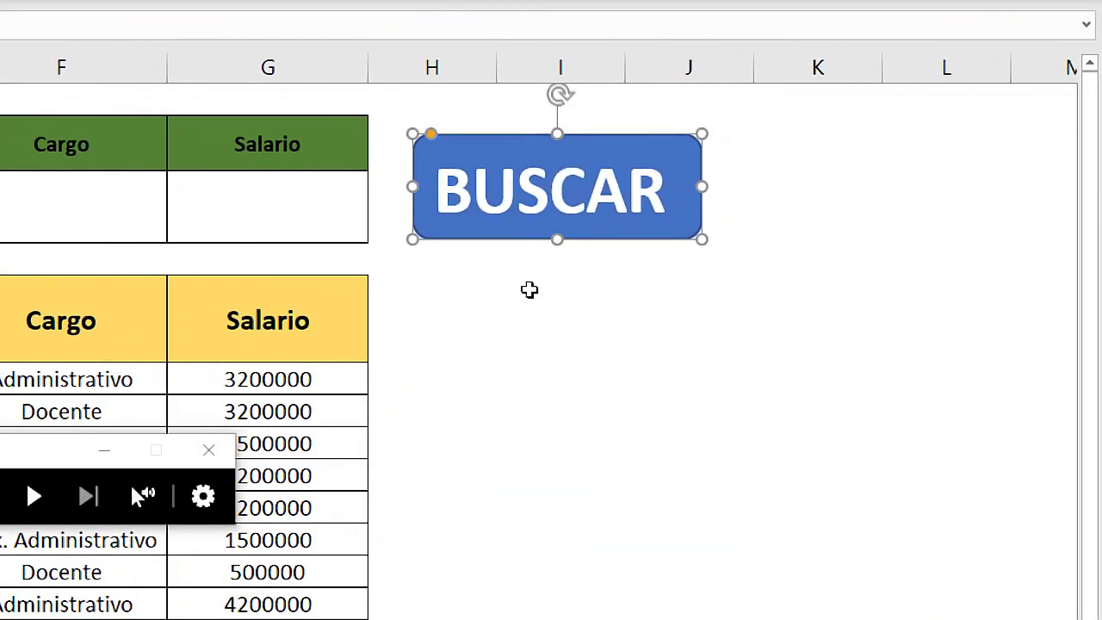
{"action": "left_click", "coordinate": [532, 290]}
{"action": "right_click", "coordinate": [509, 187]}
{"action": "left_click", "coordinate": [512, 255]}
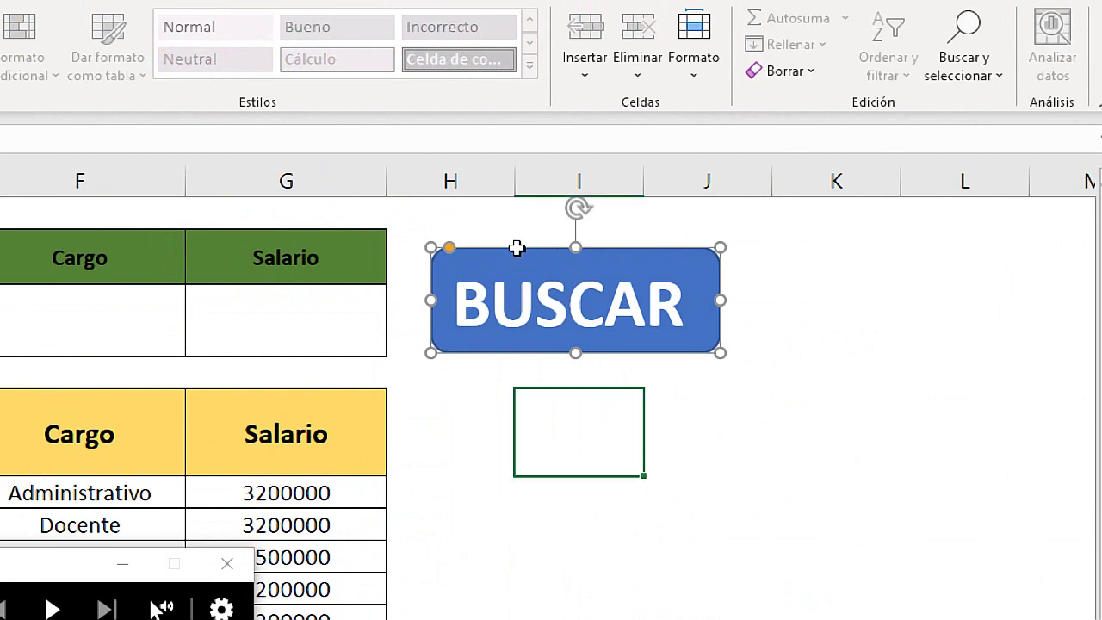
{"action": "key", "text": "Delete"}
- Enter B as the Apellido criterion to show Burgos and Berrio, then clear it
{"action": "left_click", "coordinate": [145, 196]}
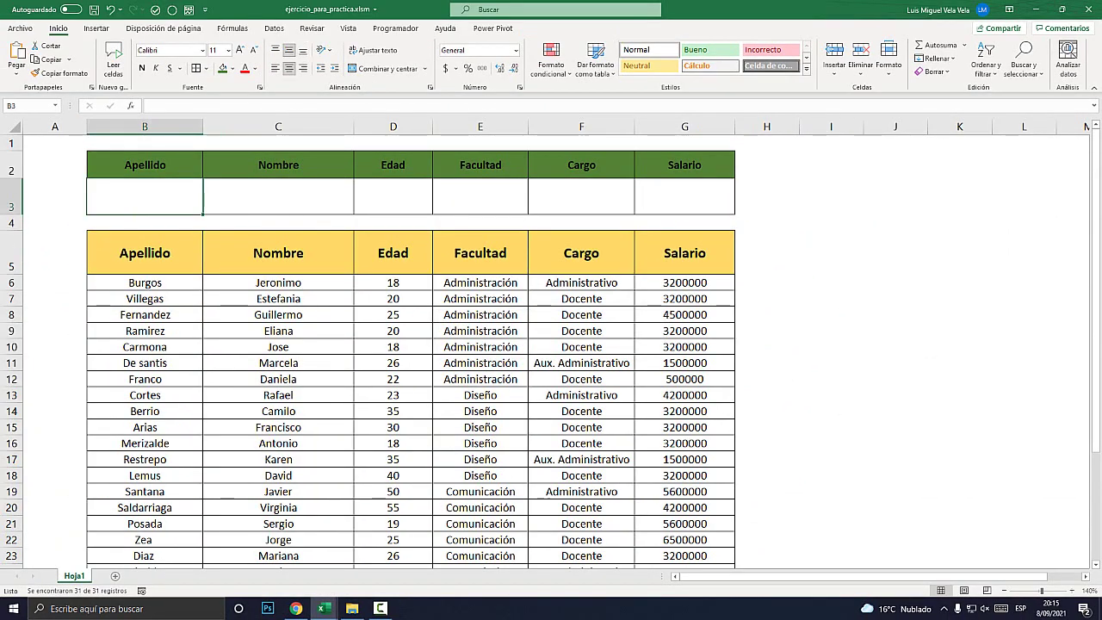
{"action": "type", "text": "B"}
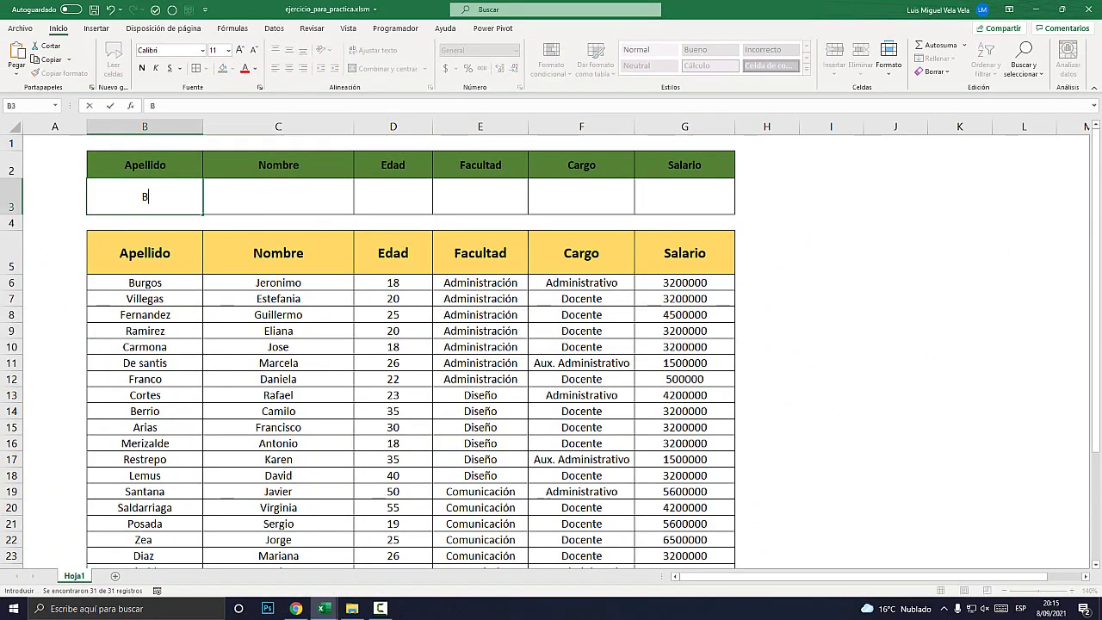
{"action": "key", "text": "Return"}
{"action": "key", "text": "Down"}
{"action": "key", "text": "Down"}
{"action": "key", "text": "Down"}
{"action": "key", "text": "Down"}
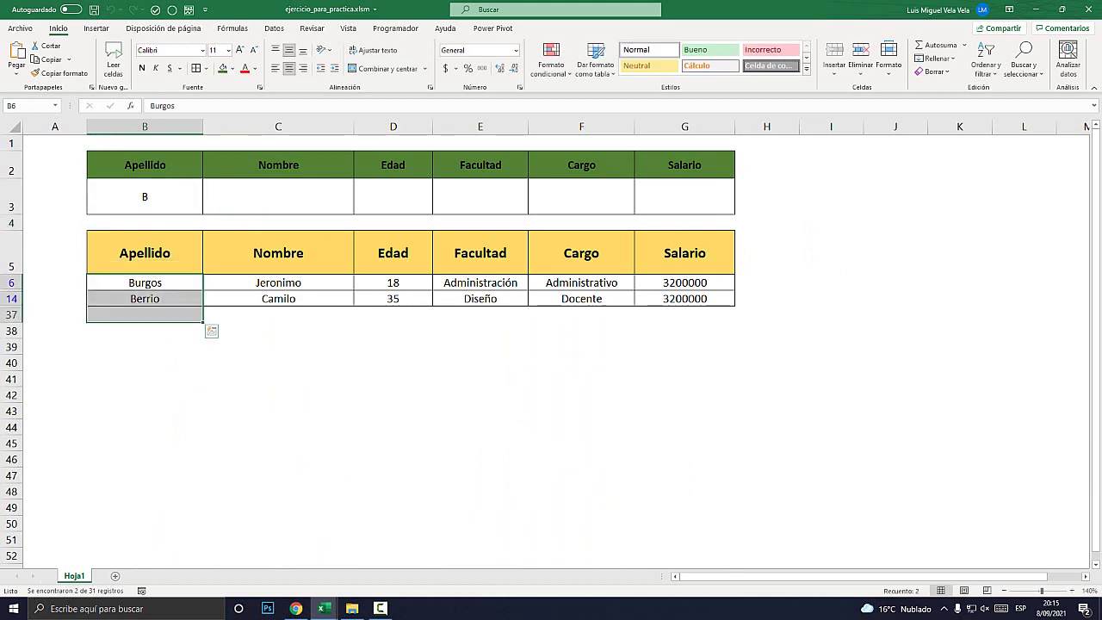
{"action": "key", "text": "Up"}
{"action": "key", "text": "Up"}
{"action": "key", "text": "Up"}
{"action": "key", "text": "Delete"}
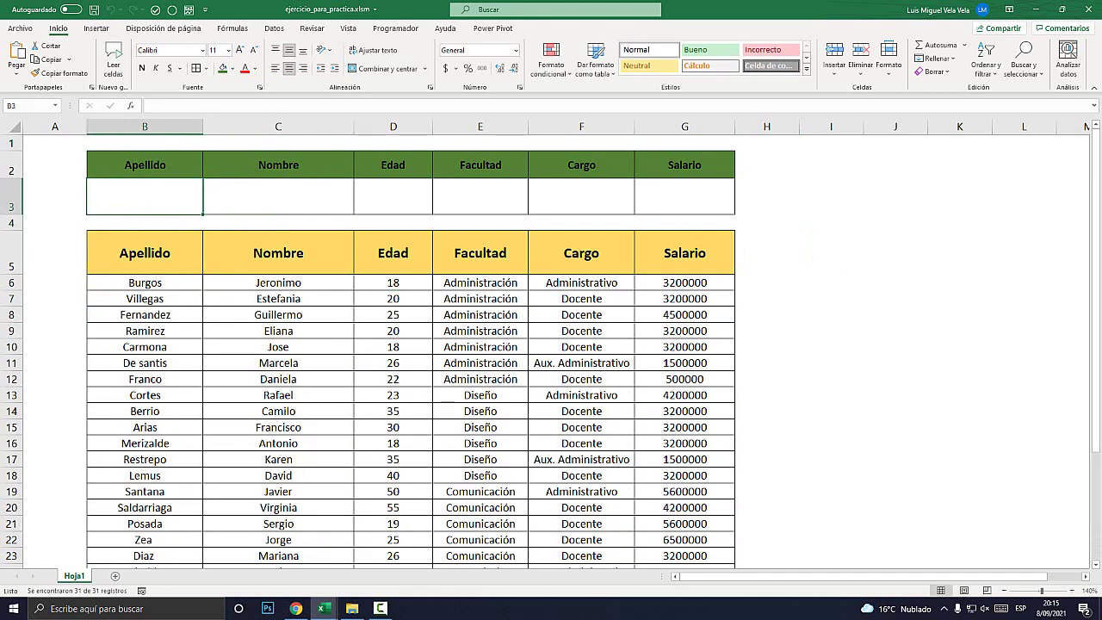
{"action": "left_click", "coordinate": [831, 330]}
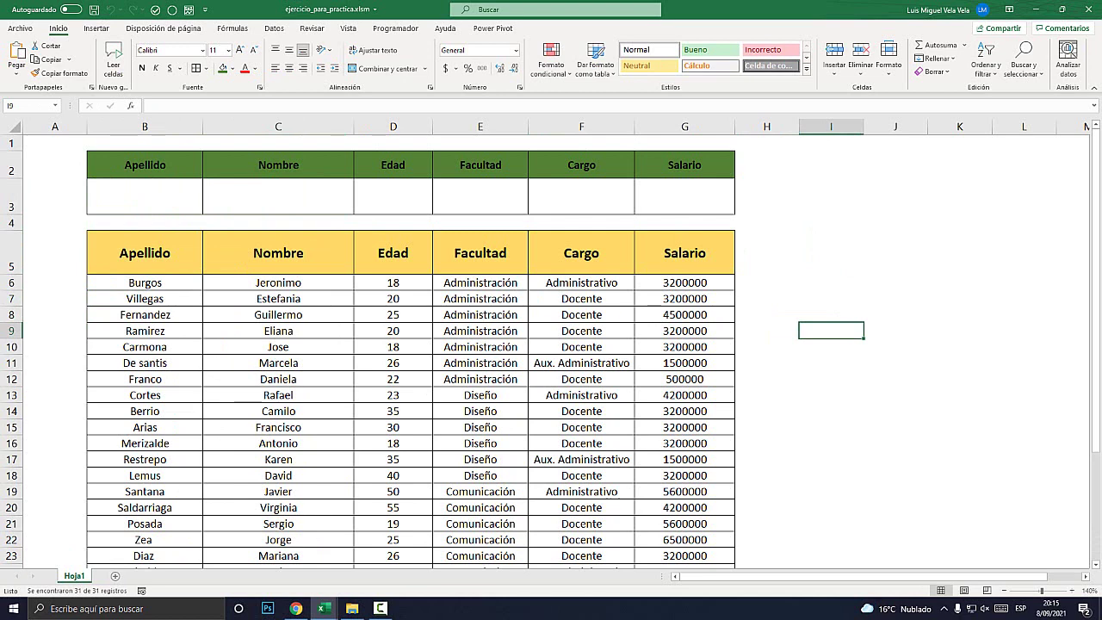